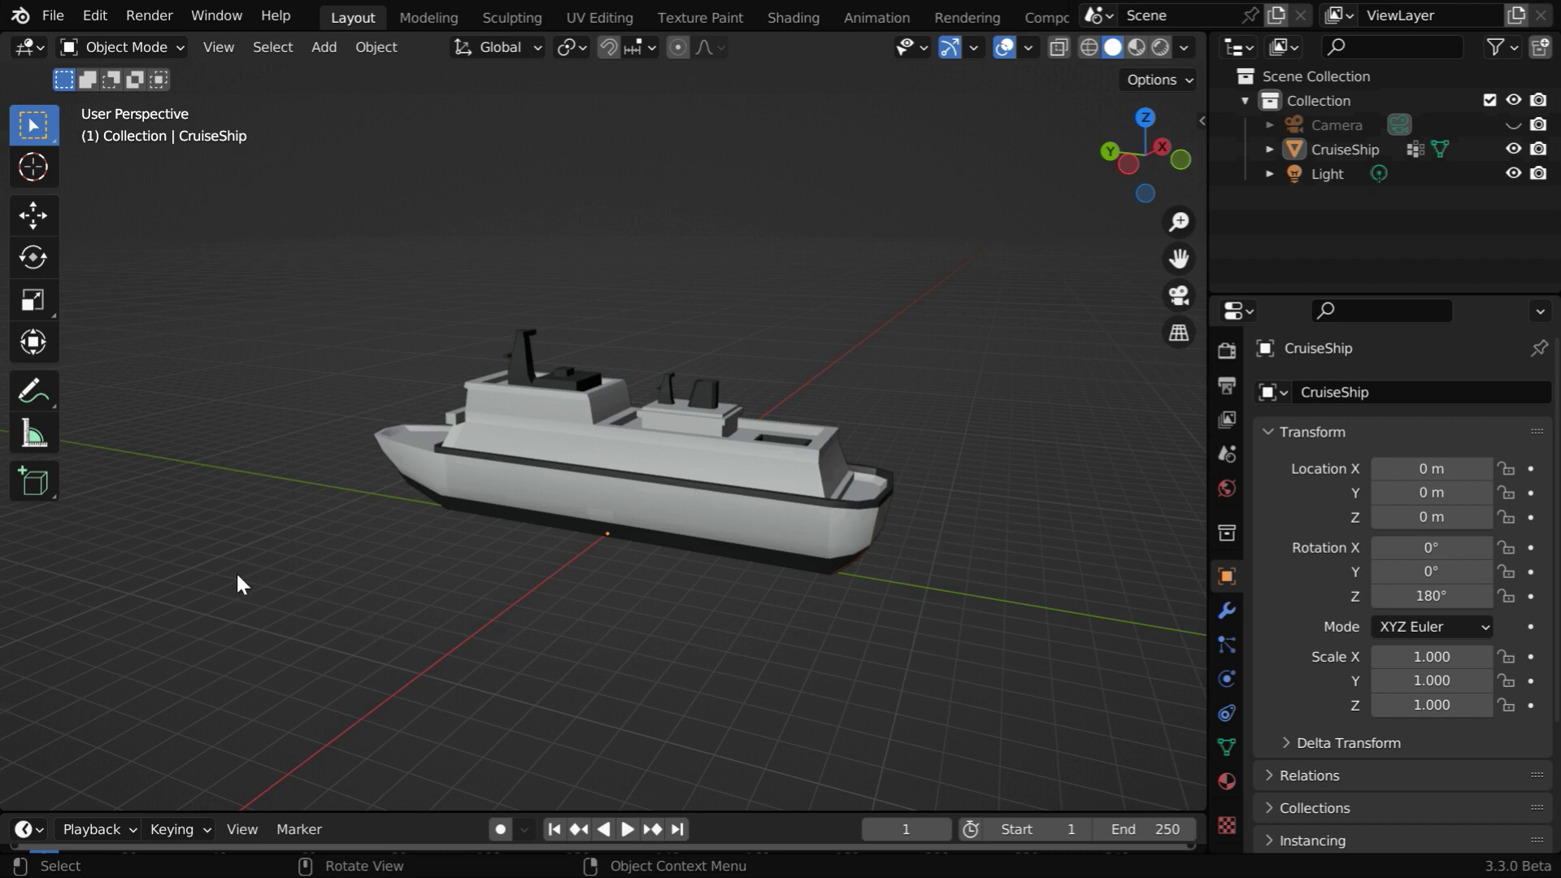
Add a plane mesh to the scene under the ship
left_click(323, 46)
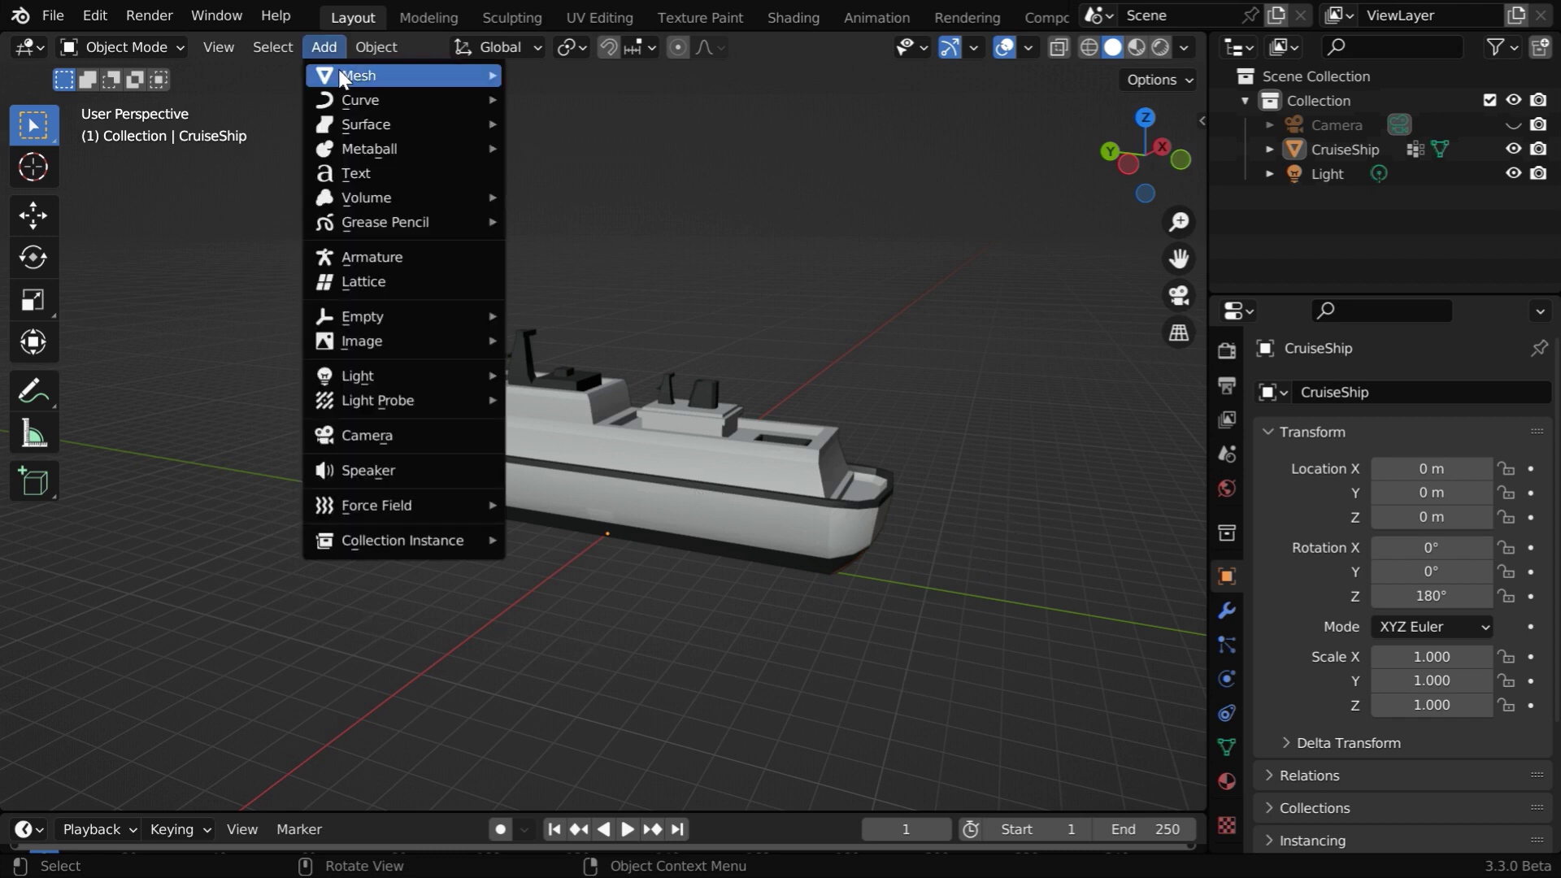
mouse_move(362, 74)
left_click(567, 77)
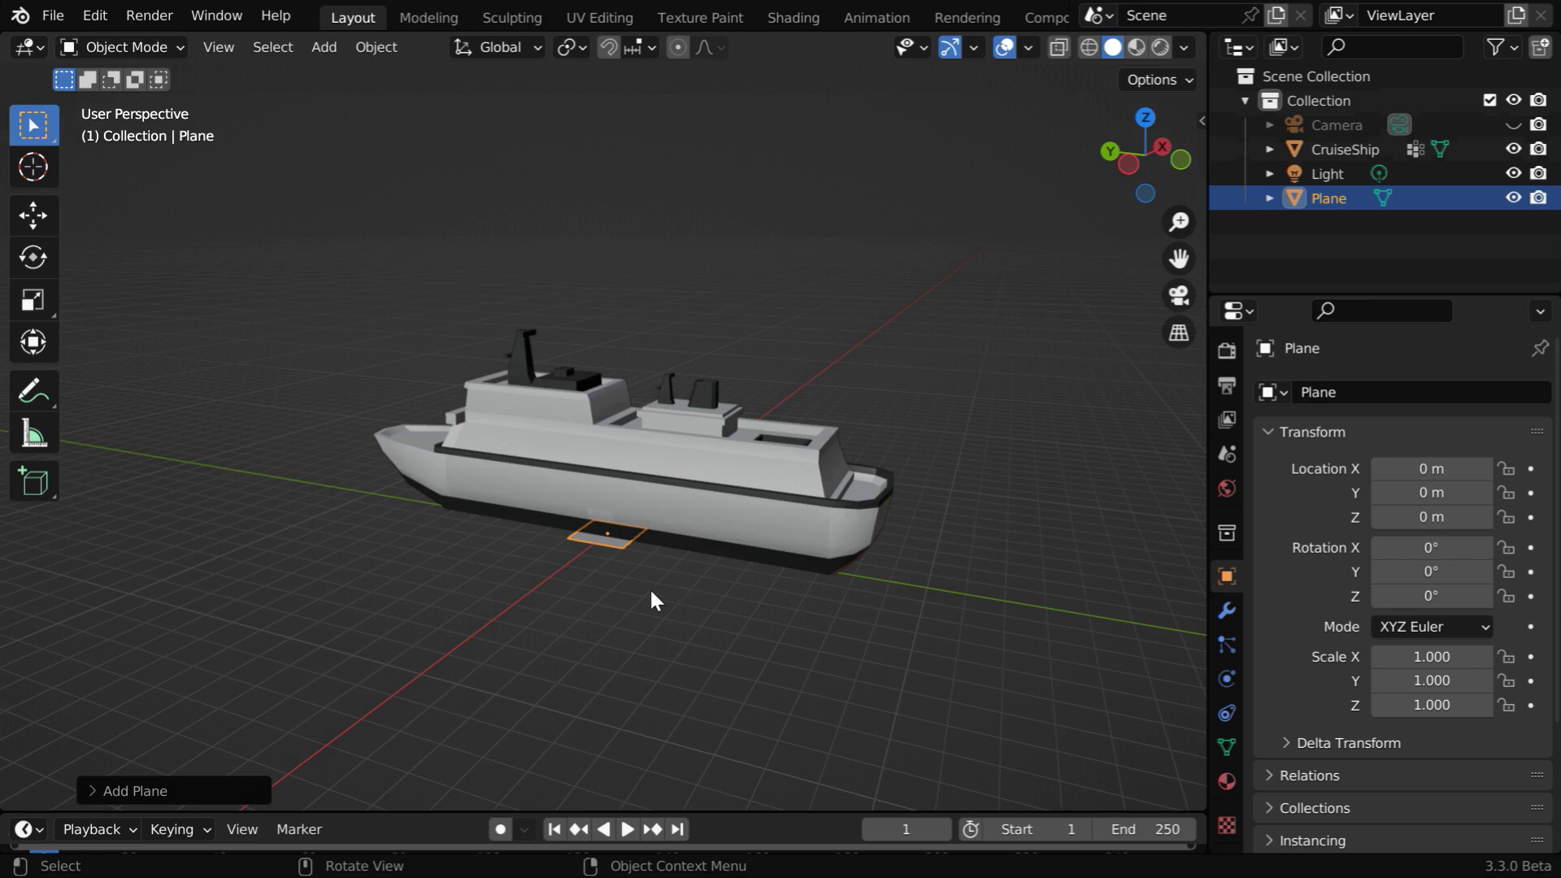
Give the plane an Ocean modifier with viewport and render resolution 12
left_click(1227, 611)
left_click(1495, 392)
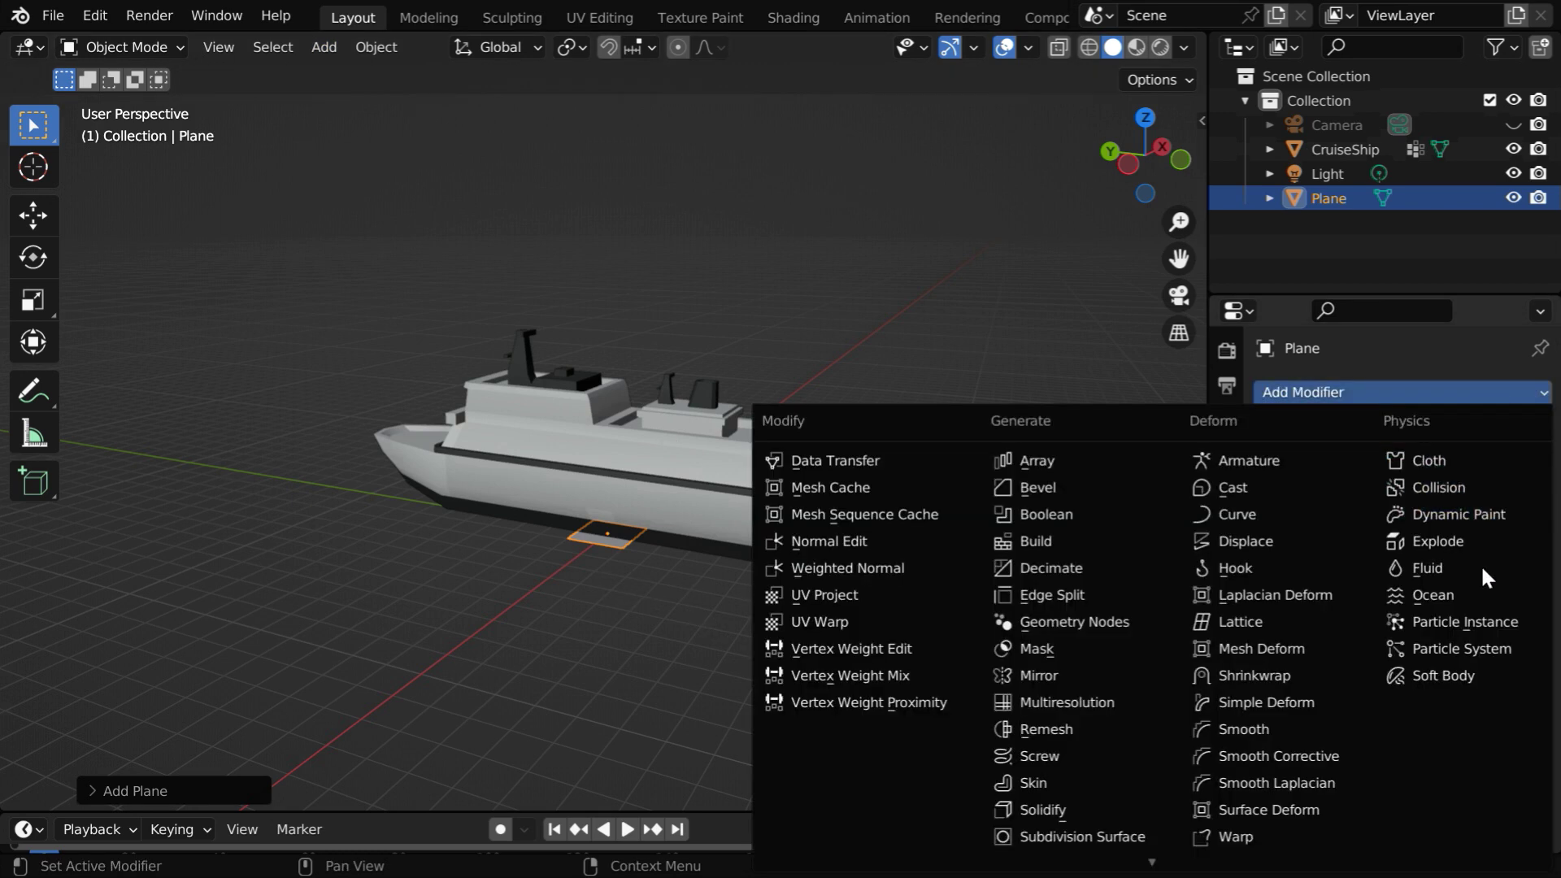
left_click(1480, 594)
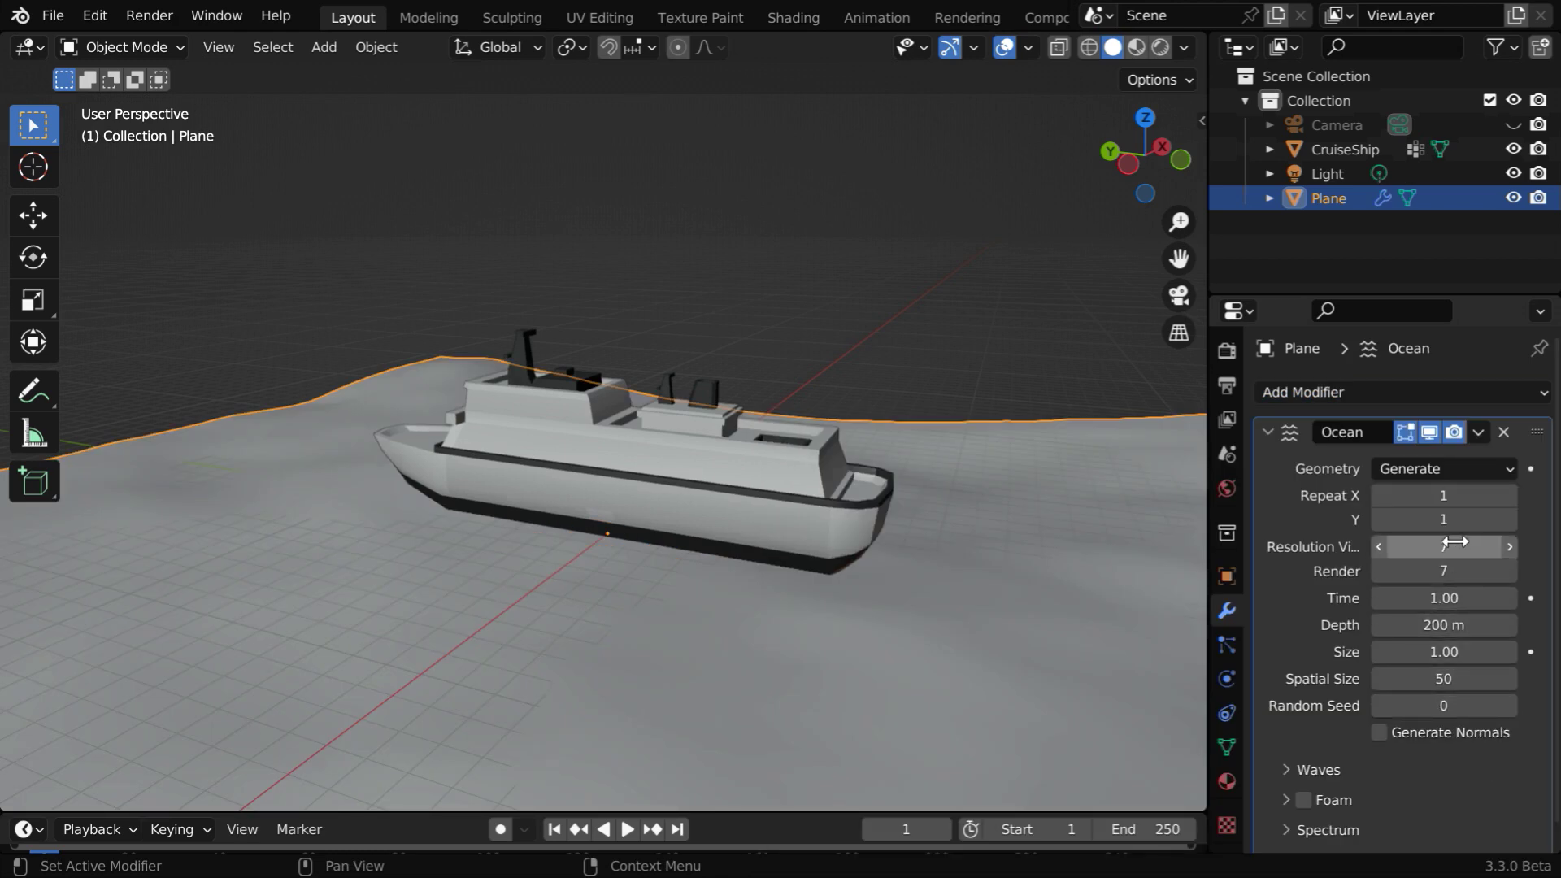
left_click_drag(1455, 546, 1519, 561)
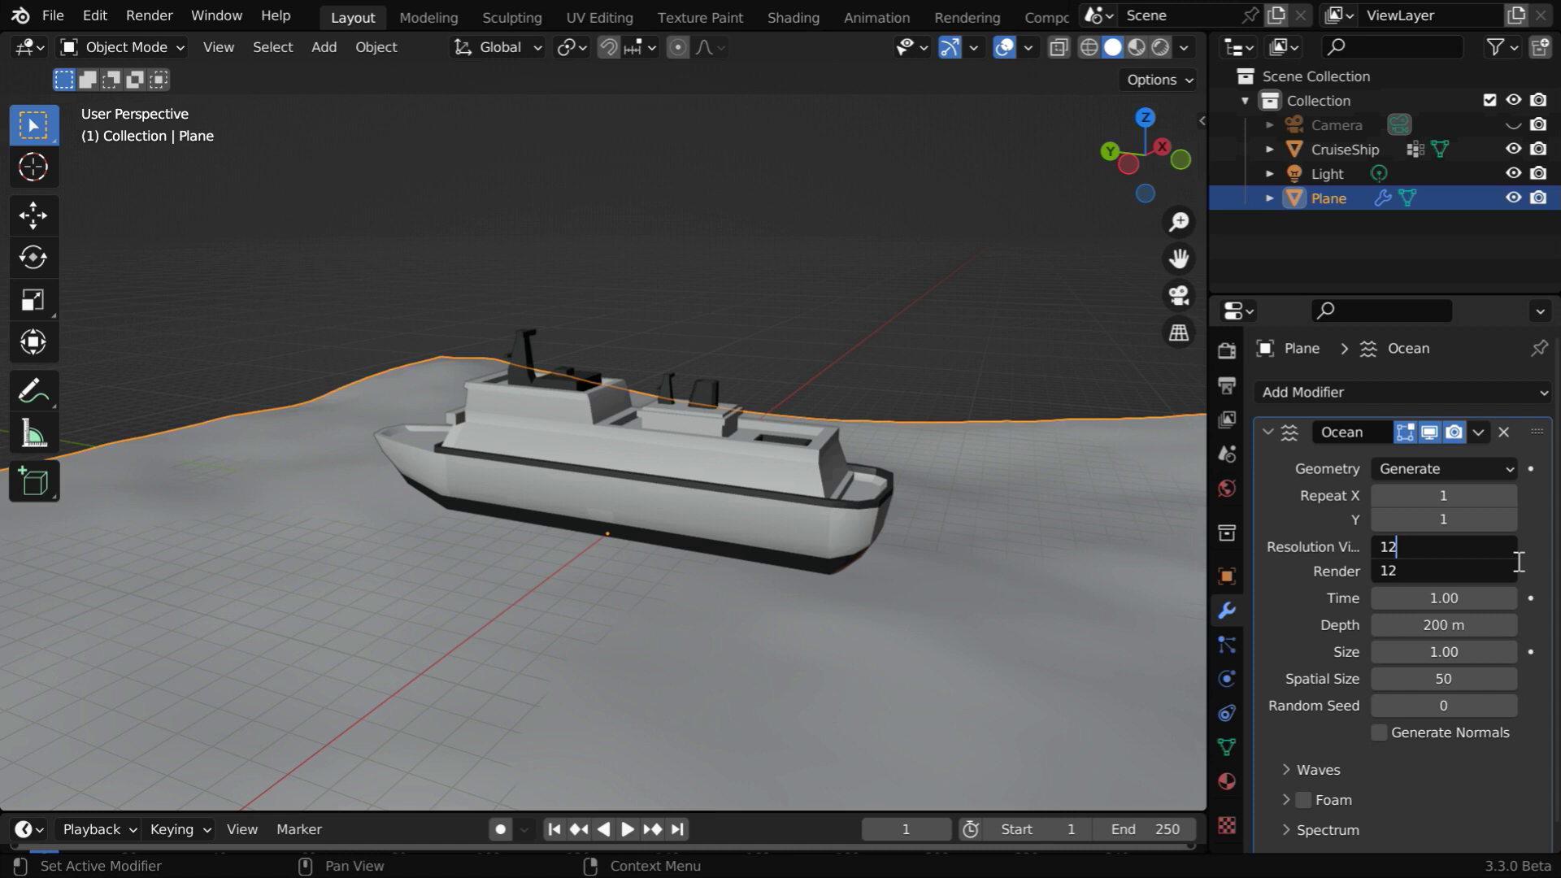
key("Return")
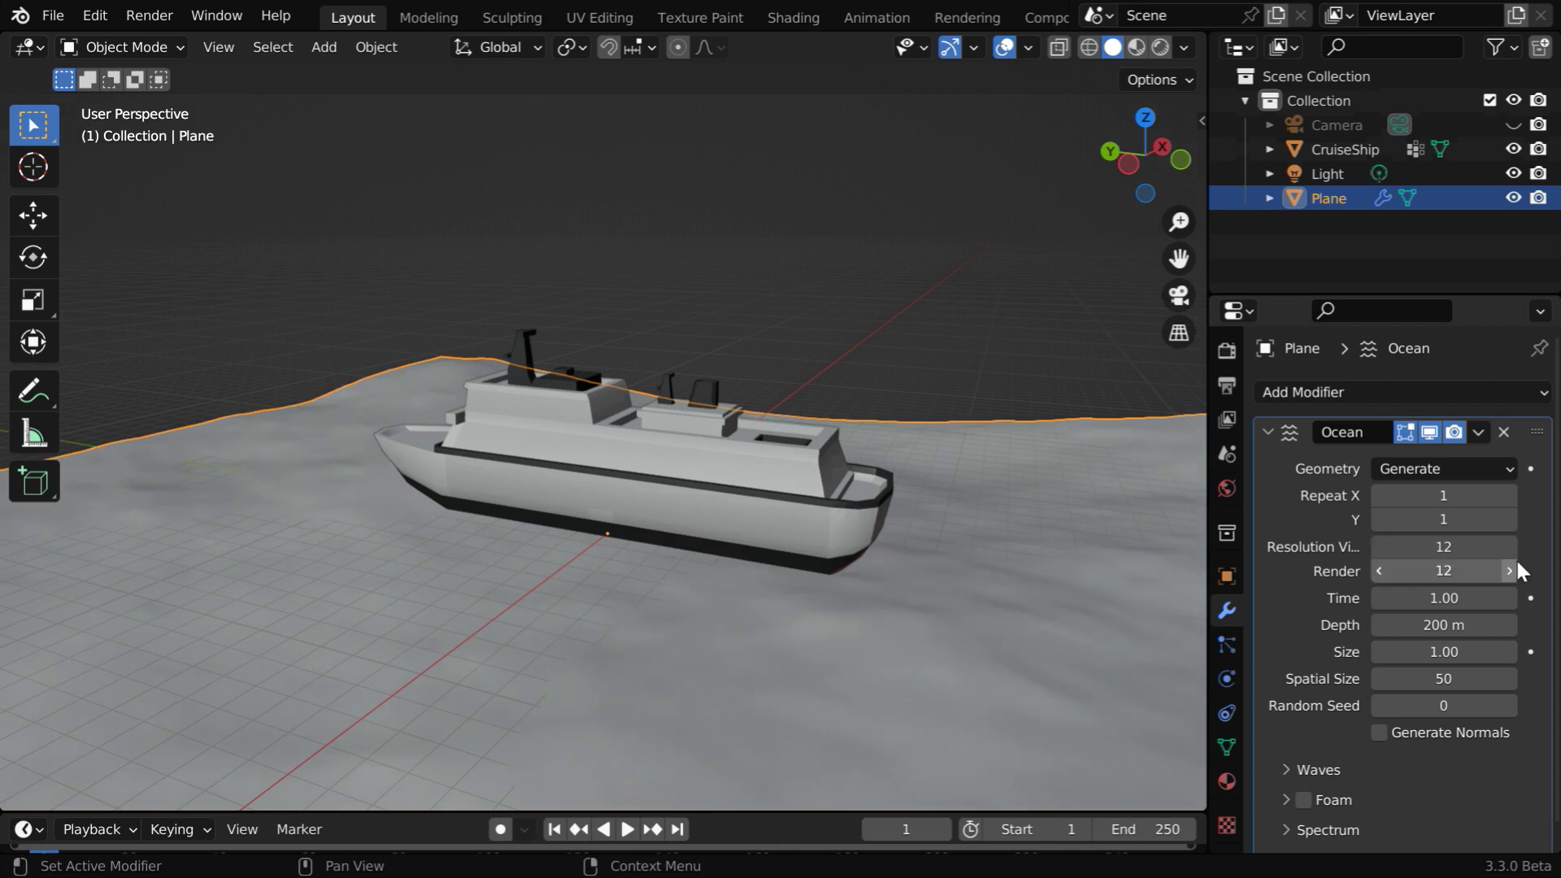
Set the ocean's wave Scale to 0.5
left_click(1291, 770)
scroll(1301, 772, "down", 6)
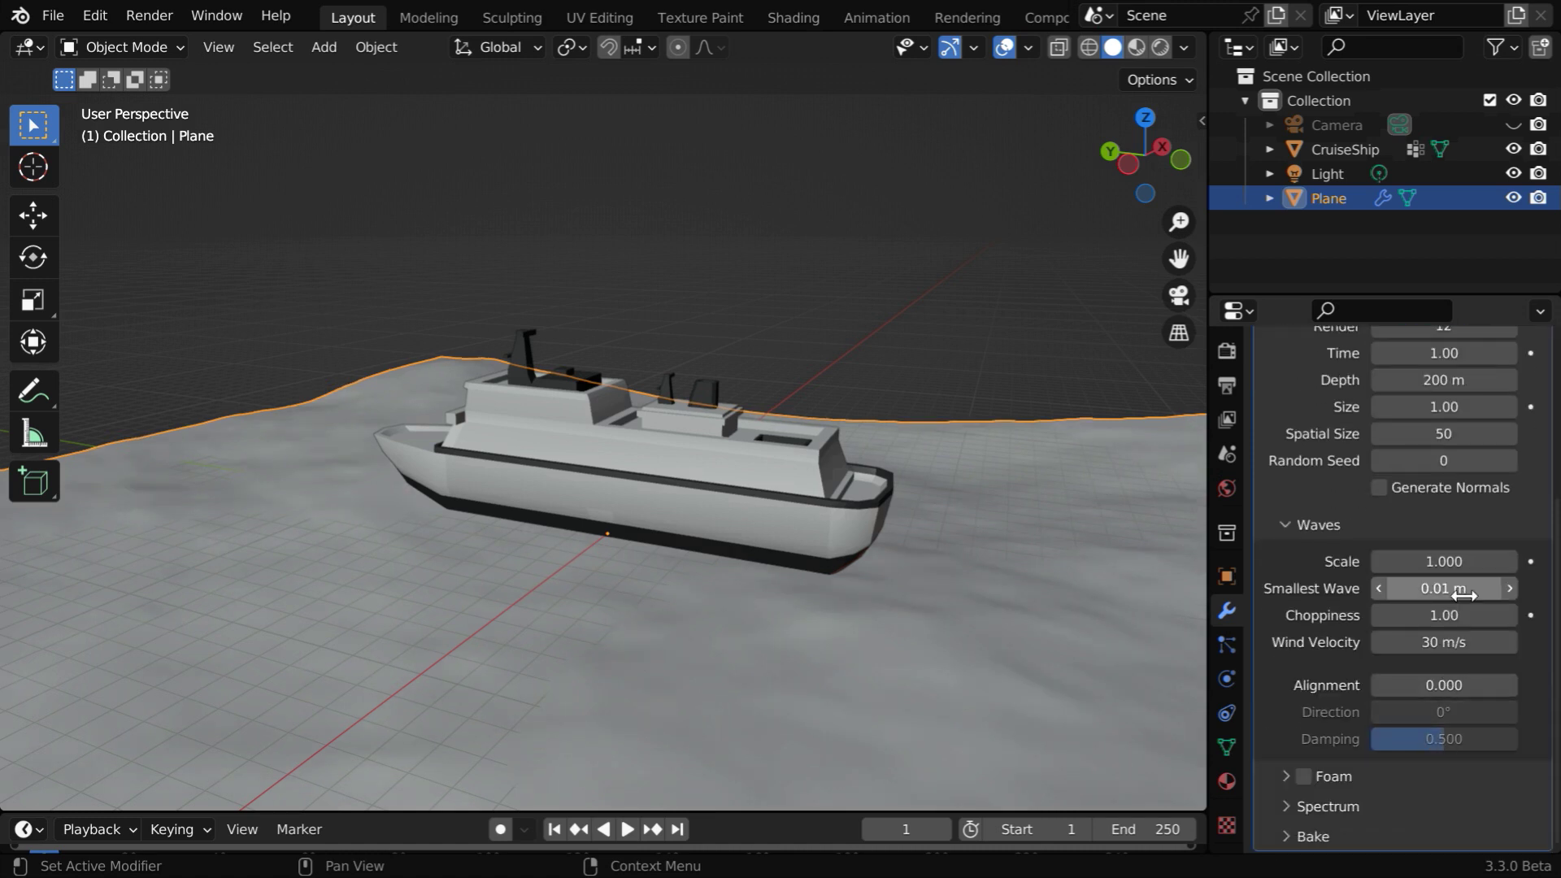
left_click(1461, 562)
key("BackSpace")
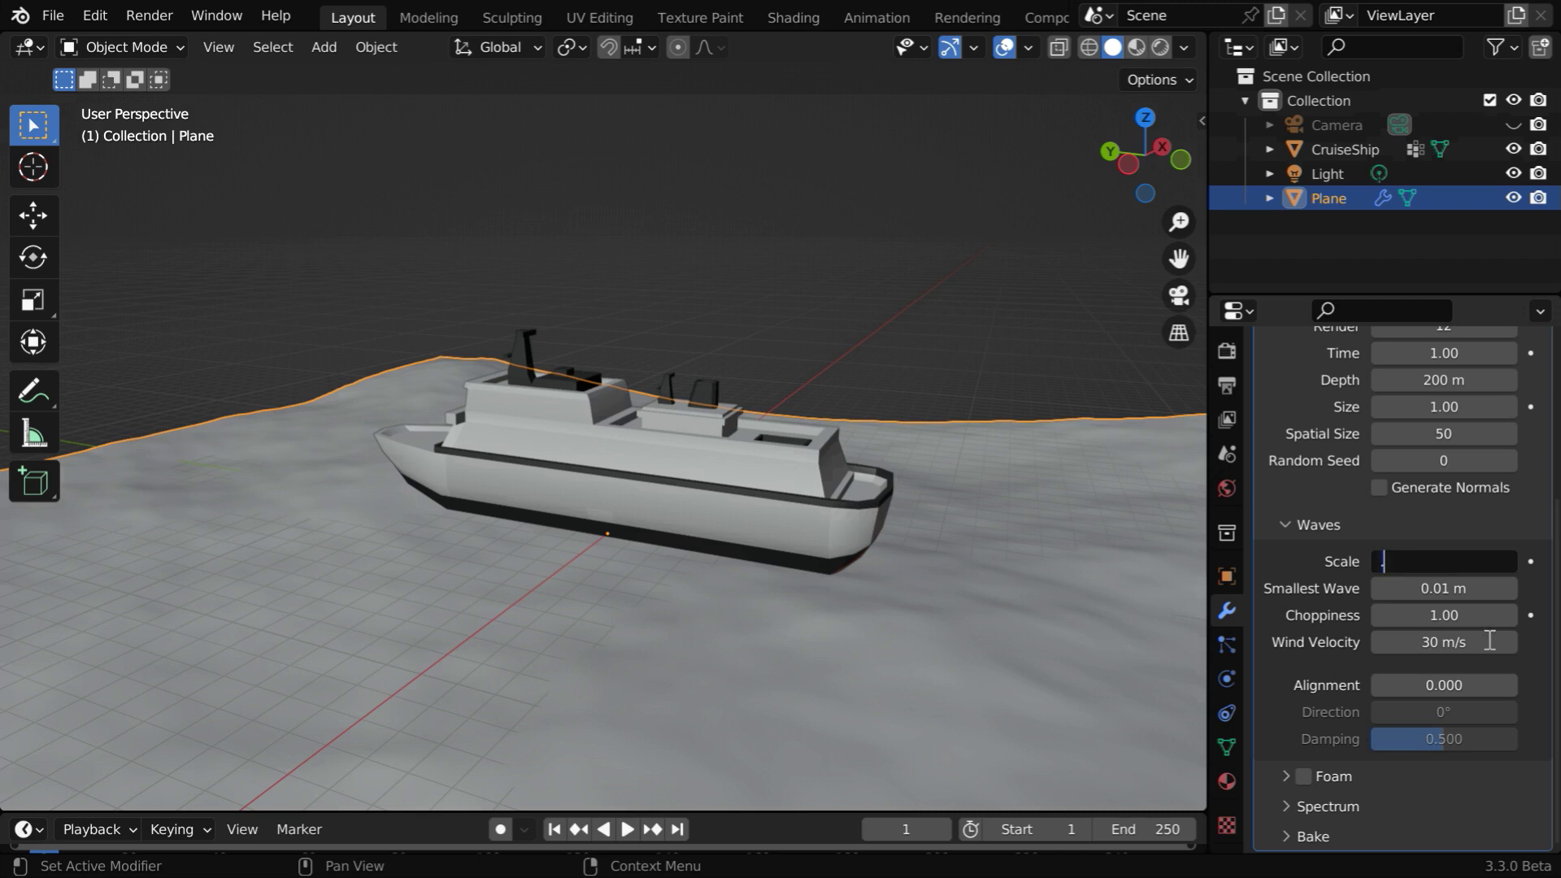
key("Return")
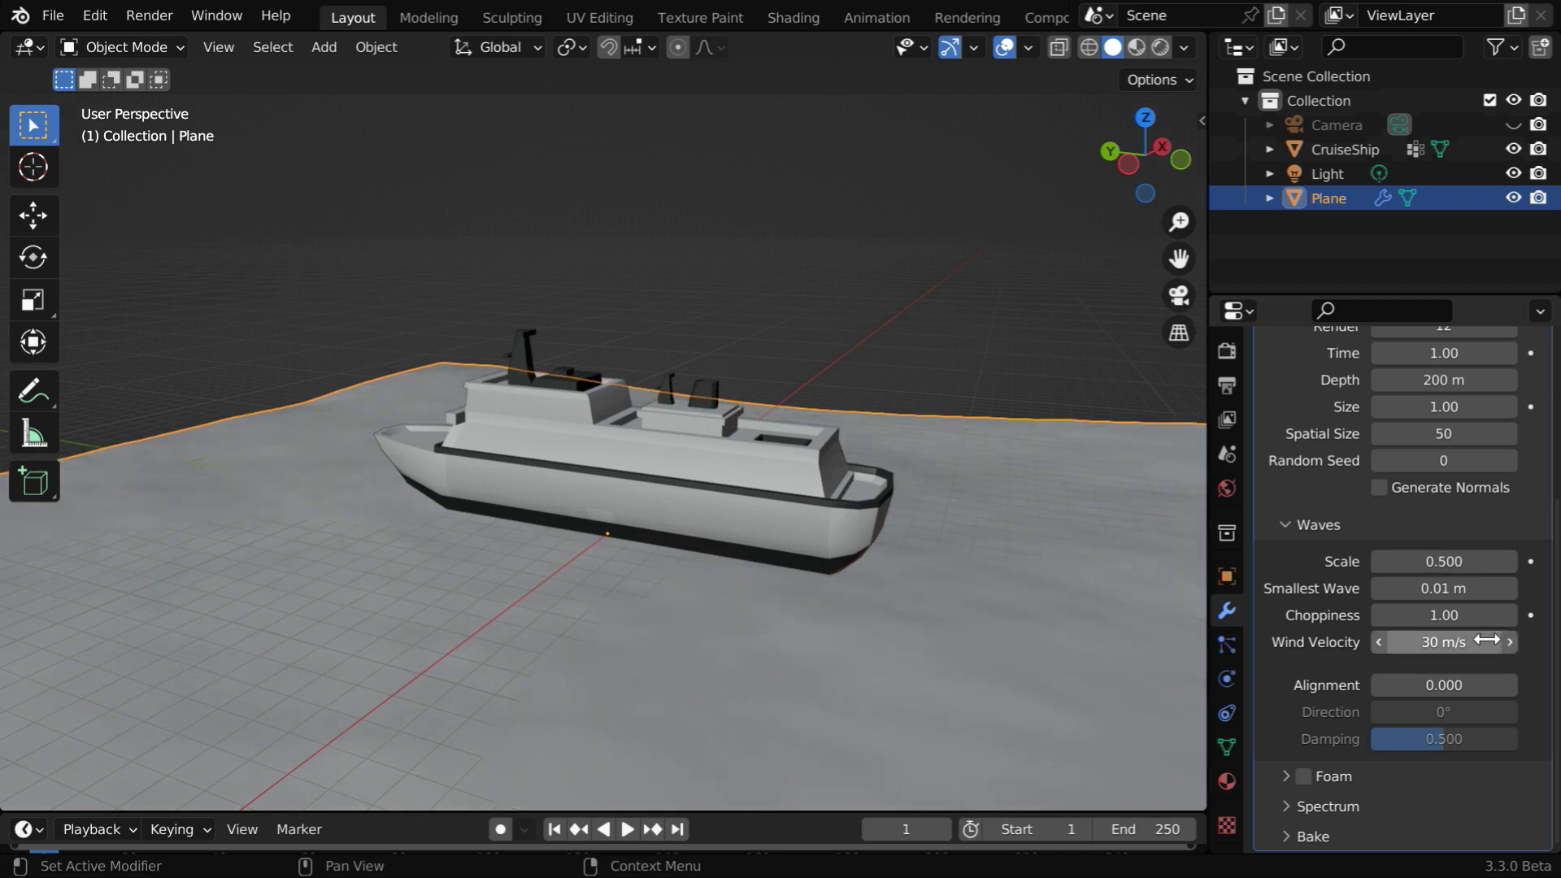
Switch the ocean wave spectrum from Turbulent Ocean to Established Ocean
left_click(1309, 808)
scroll(1382, 802, "down", 1)
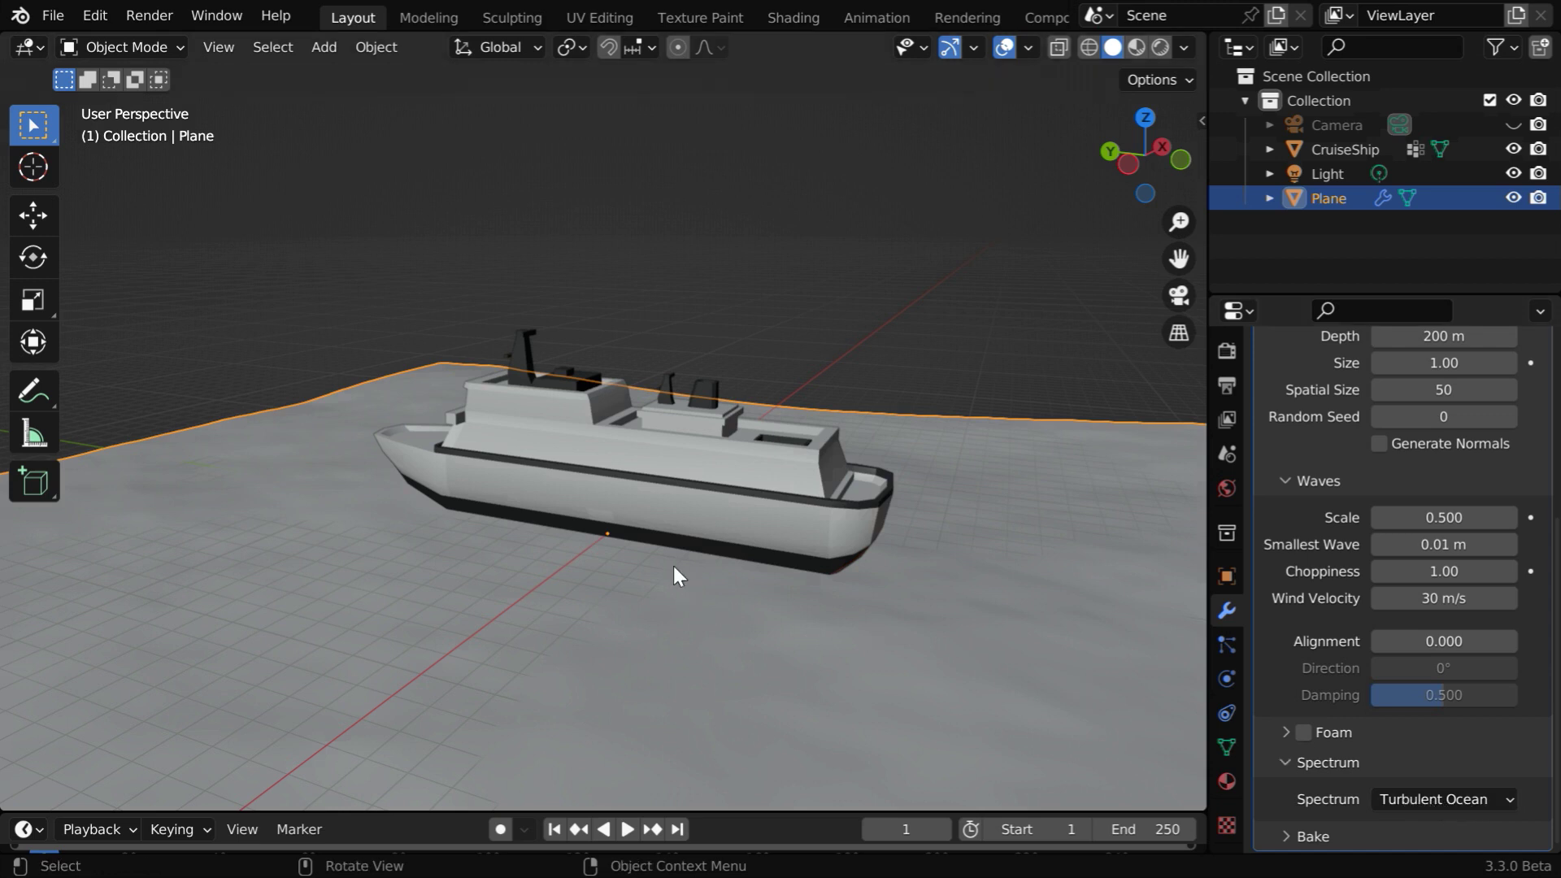
scroll(676, 592, "down", 2)
scroll(675, 592, "down", 1)
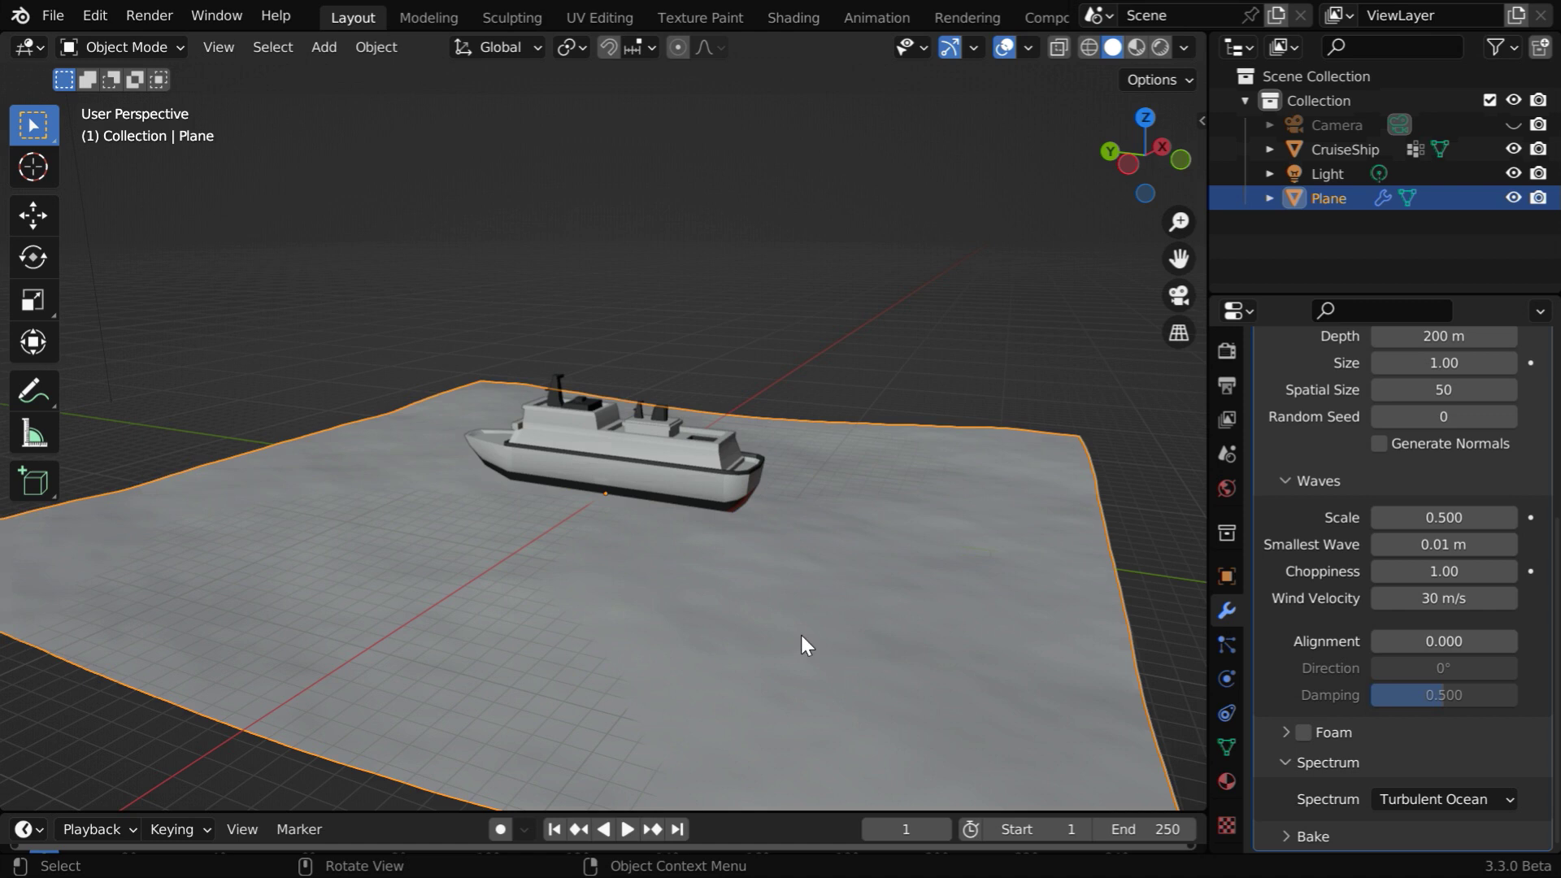
middle_click_drag(742, 705, 789, 713)
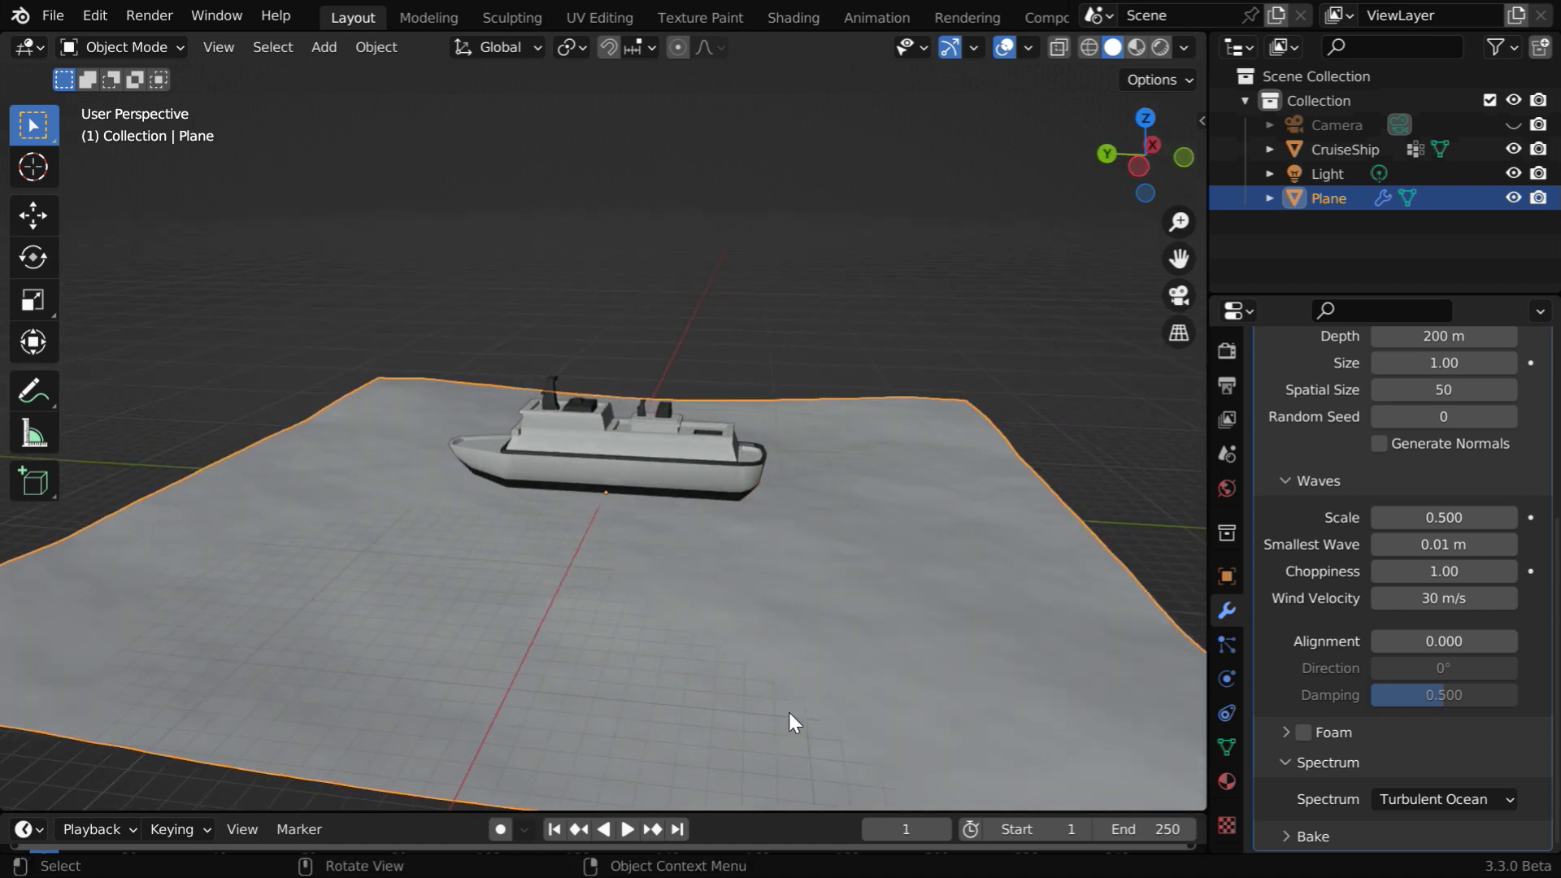
left_click(1403, 799)
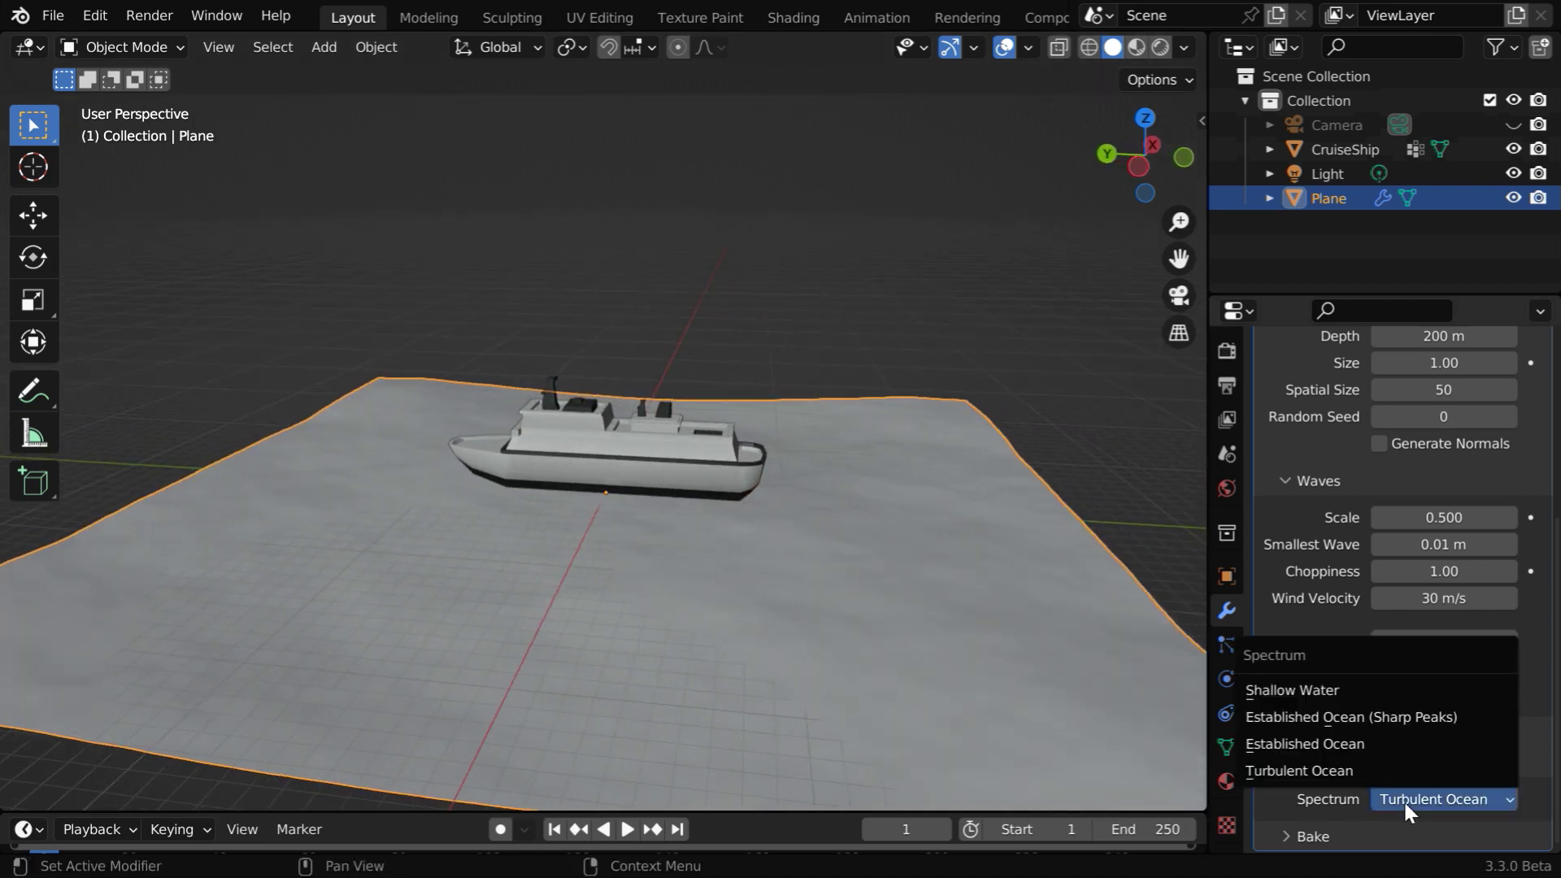
left_click(1322, 746)
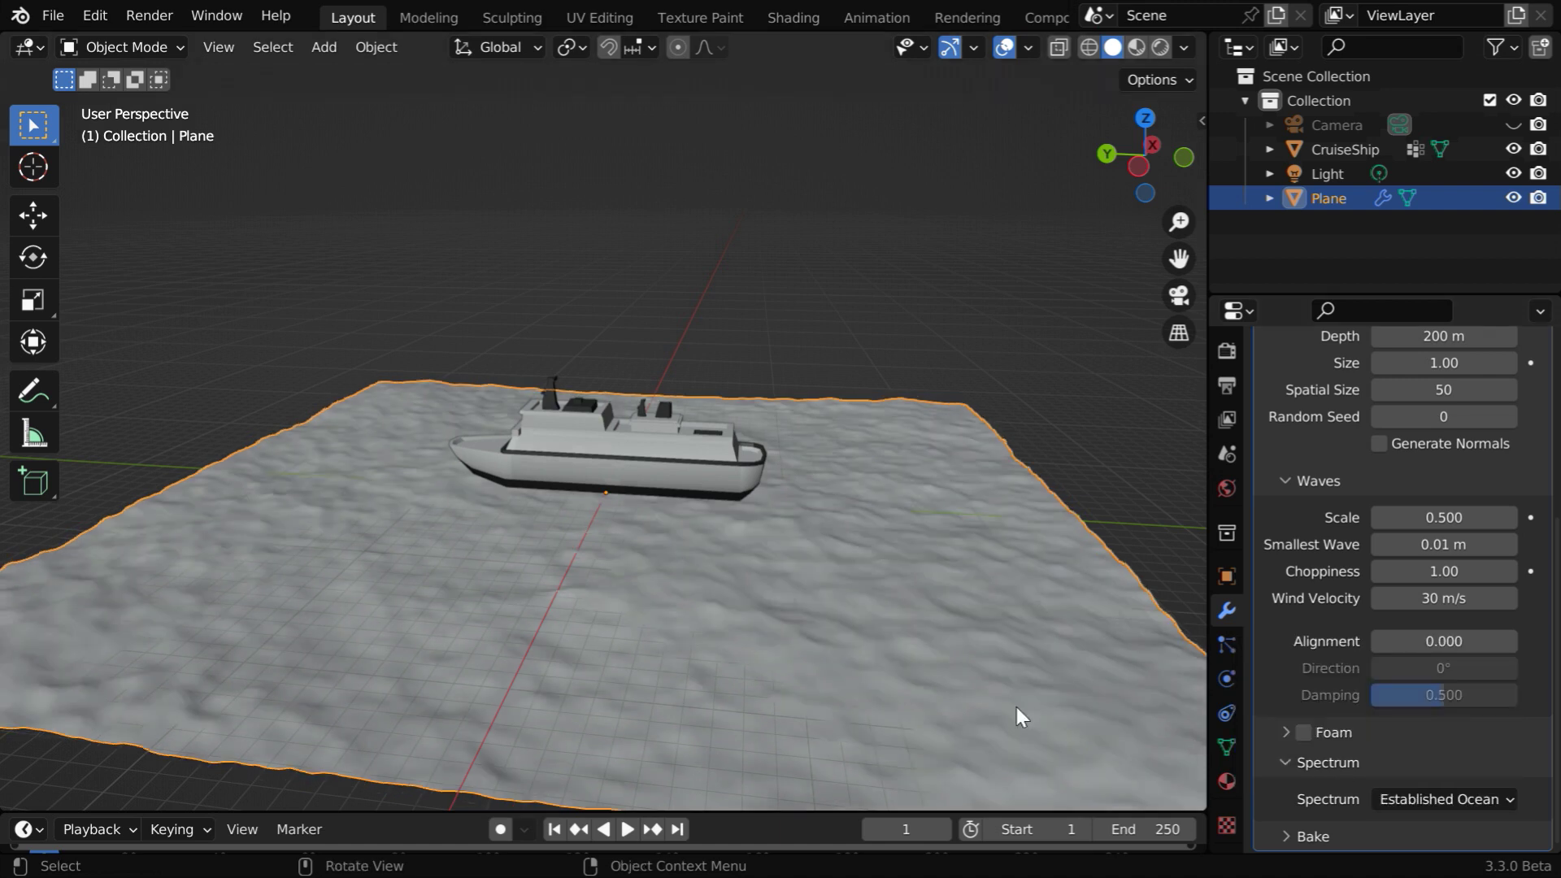
Keyframe ocean Time at 1 on frame 1 and at 10 on frame 250
scroll(1431, 667, "up", 8)
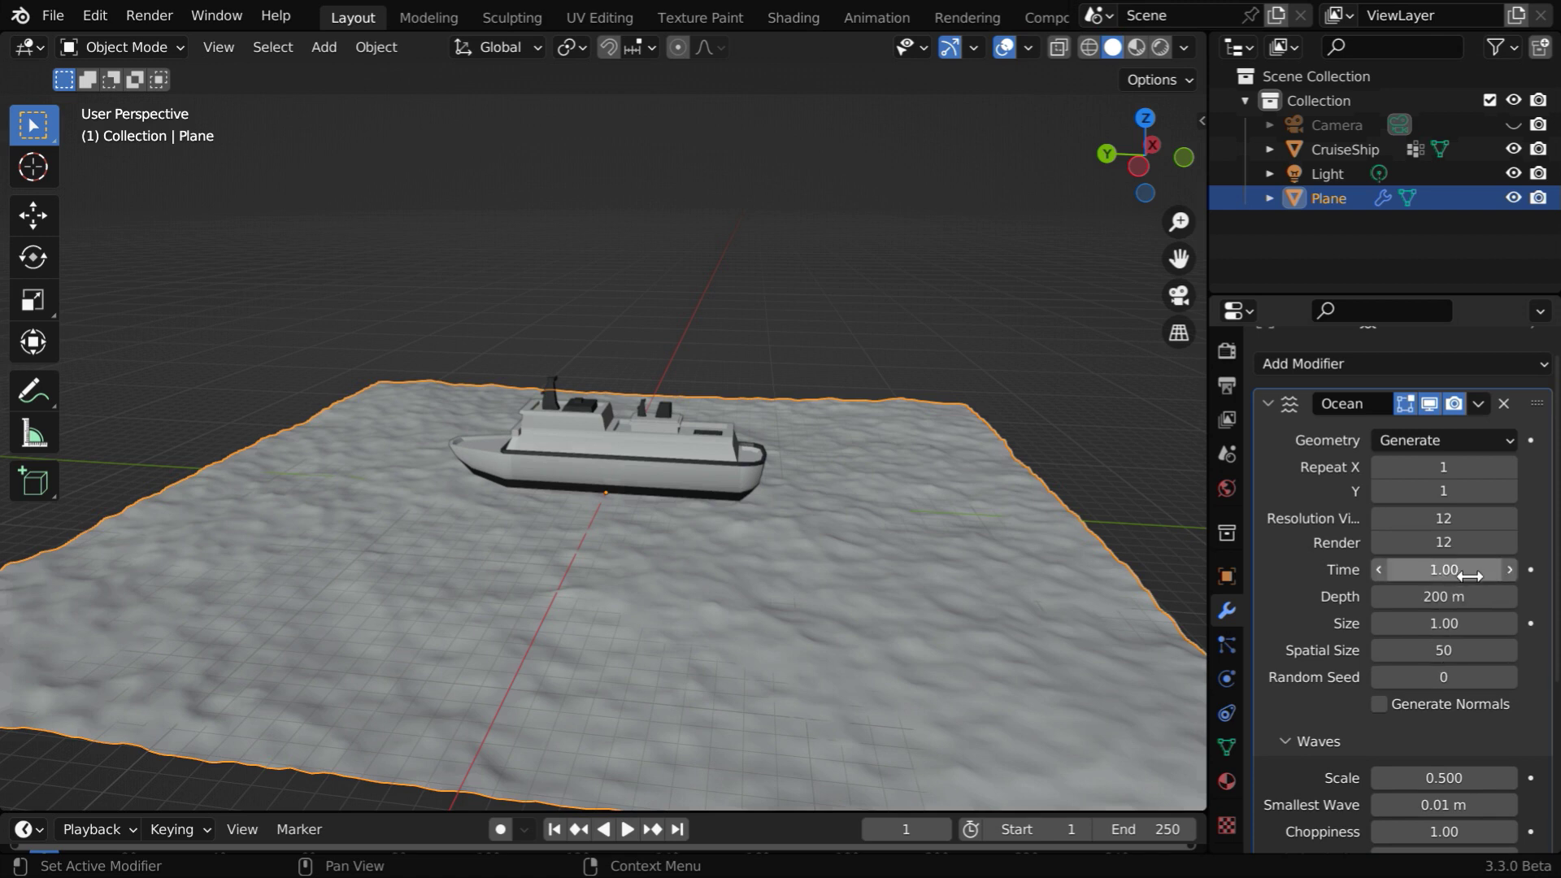
left_click(1532, 570)
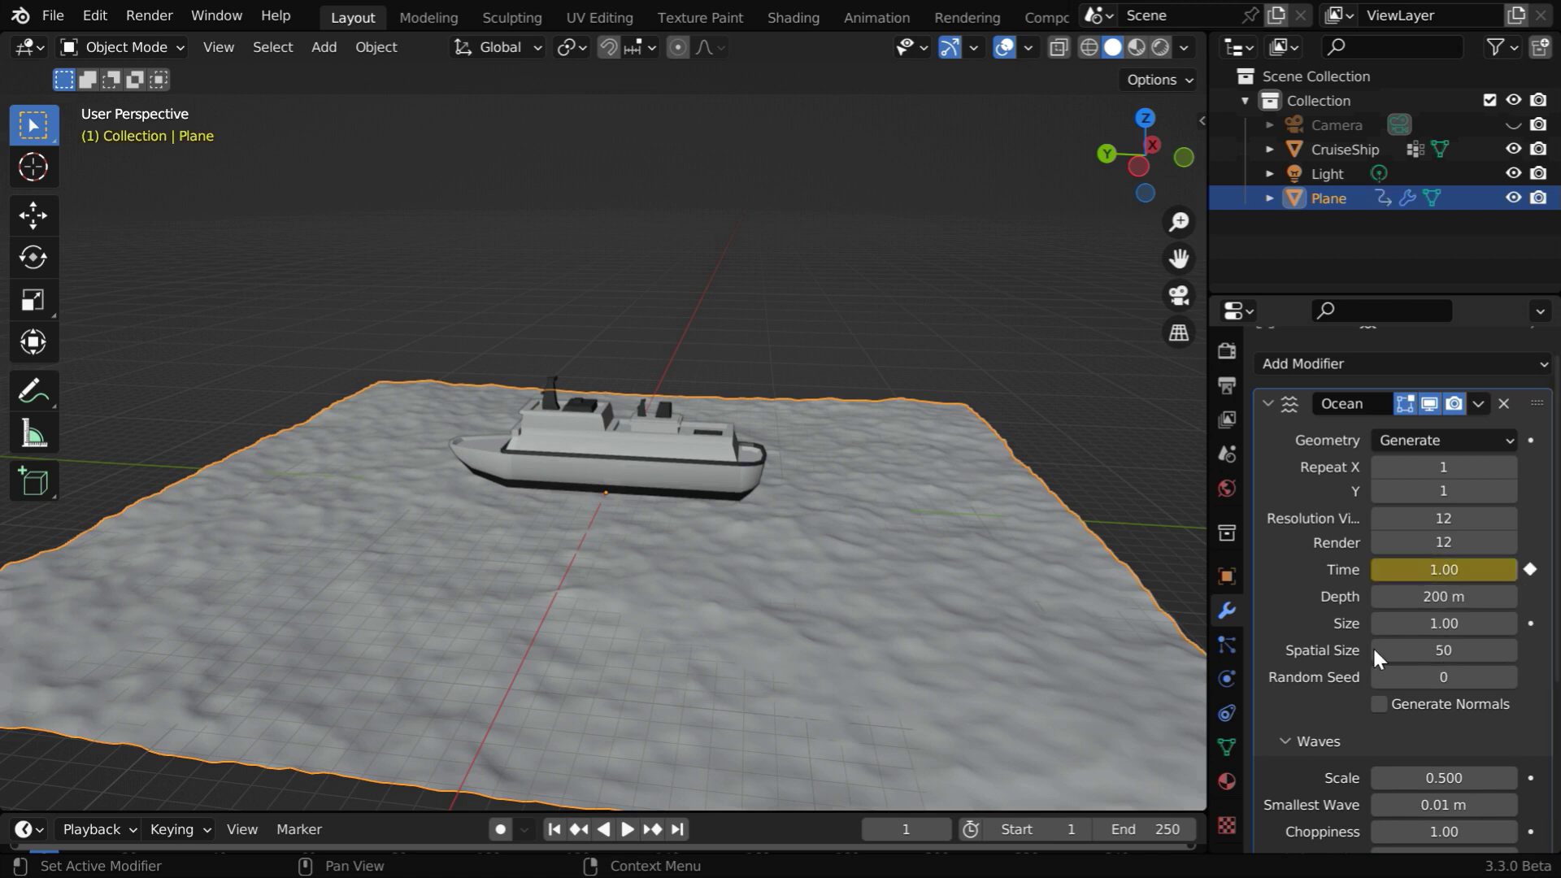
left_click(675, 831)
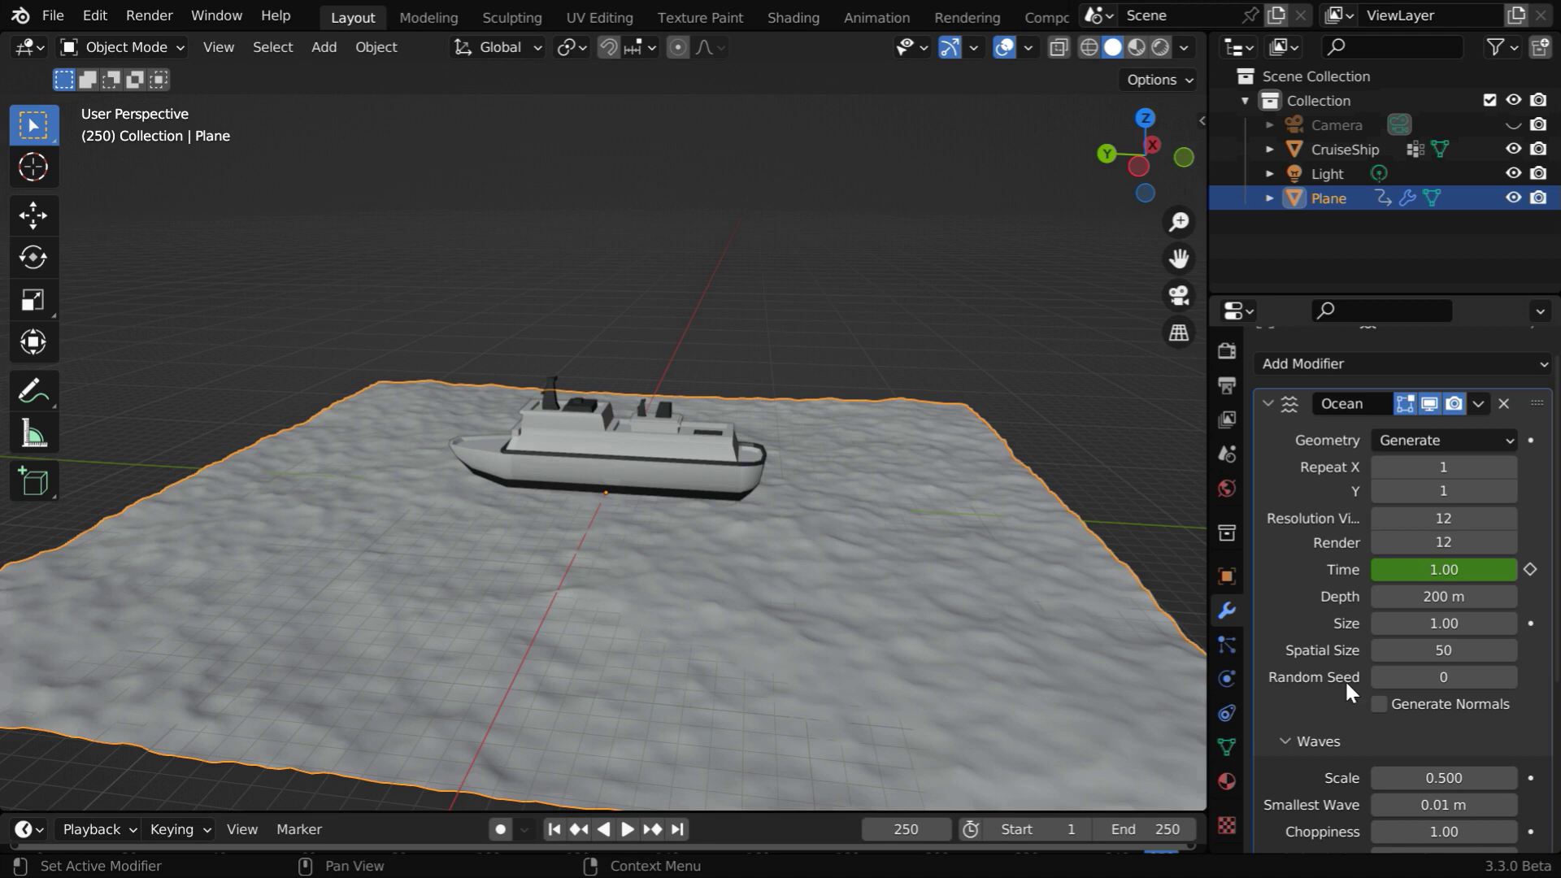
left_click(1464, 570)
type("10")
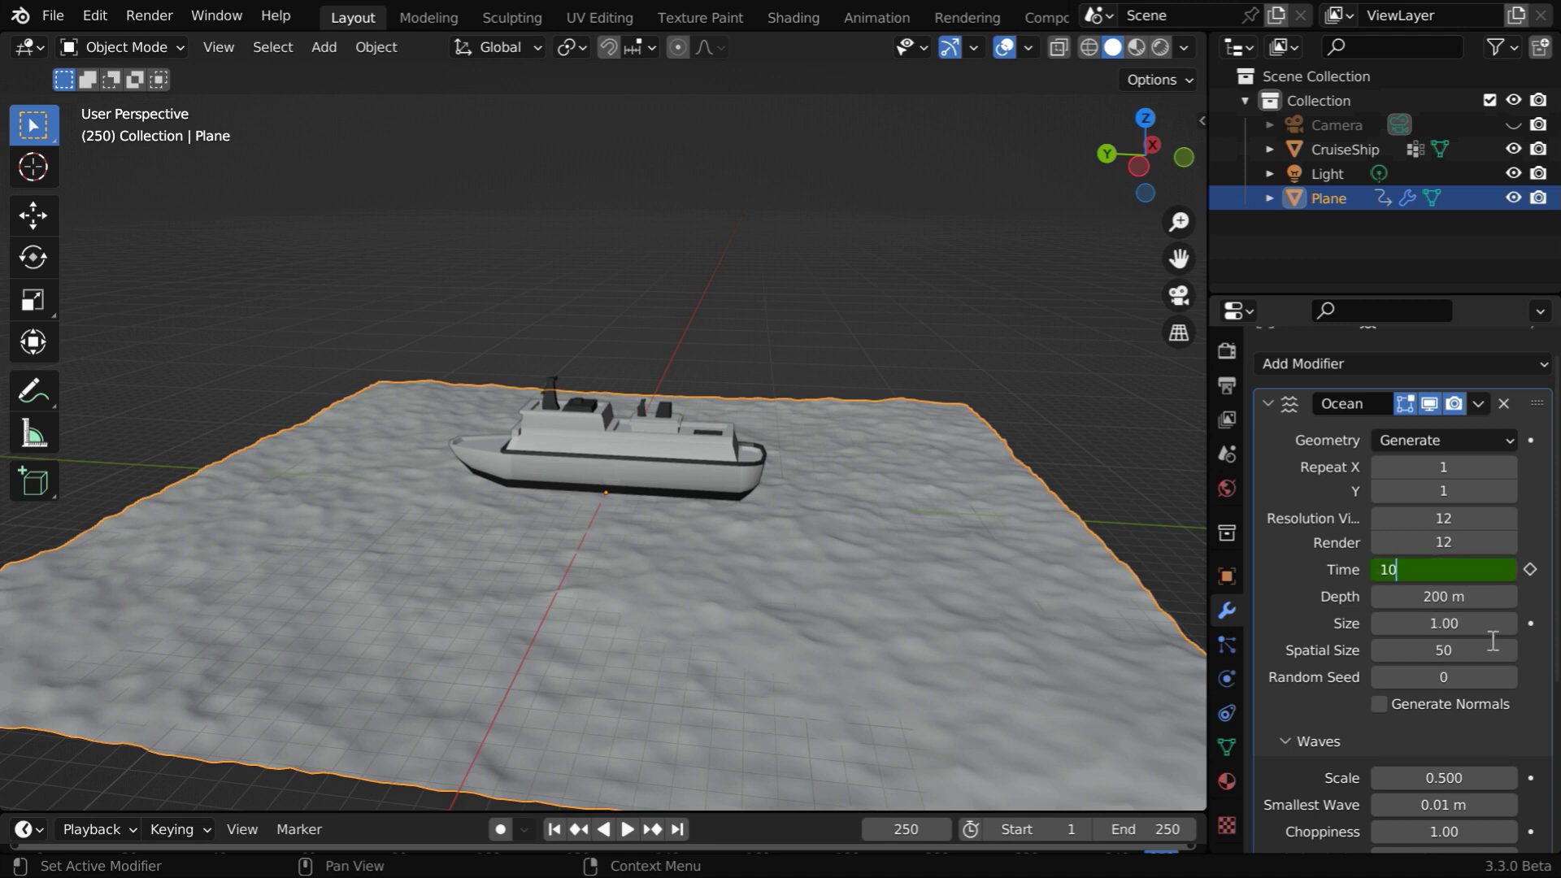
key("Return")
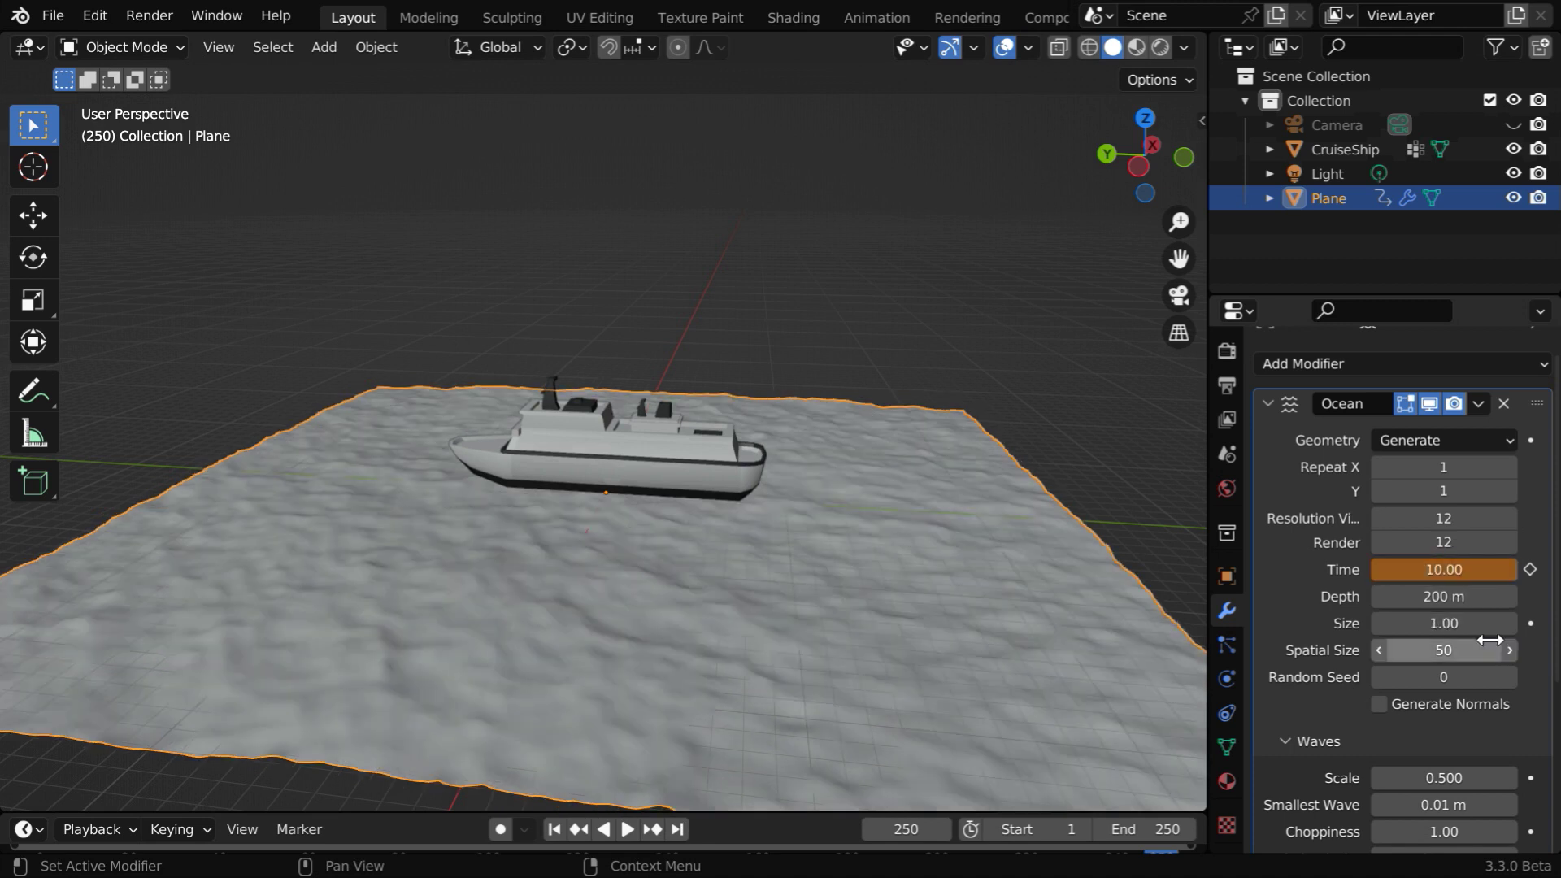
left_click(1531, 571)
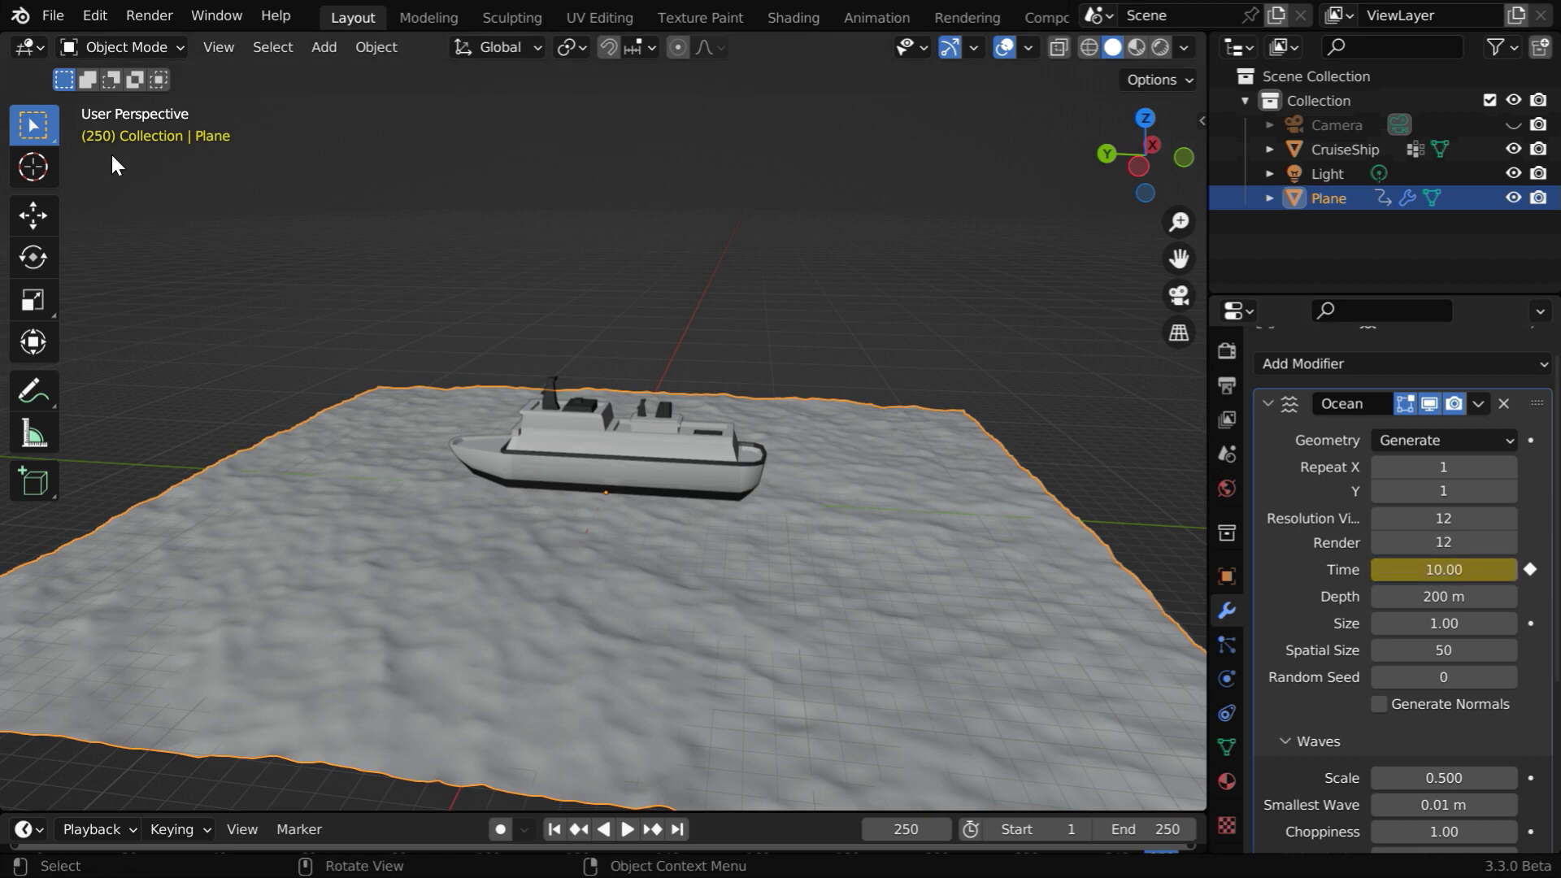
In the Graph Editor, set the ocean Time curve's interpolation to Linear
left_click(38, 48)
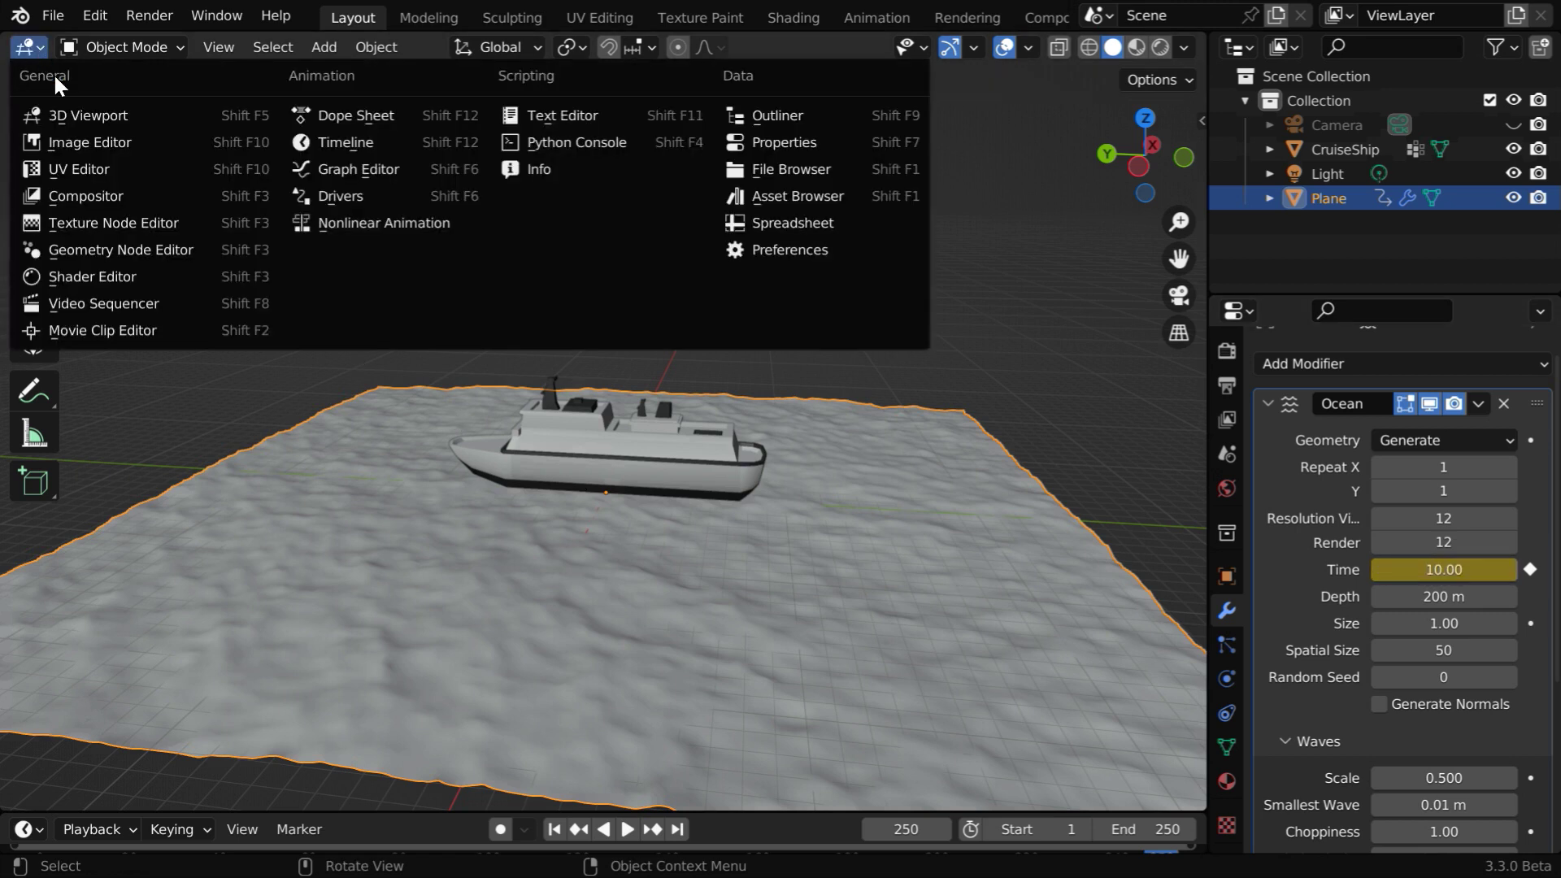
left_click(349, 171)
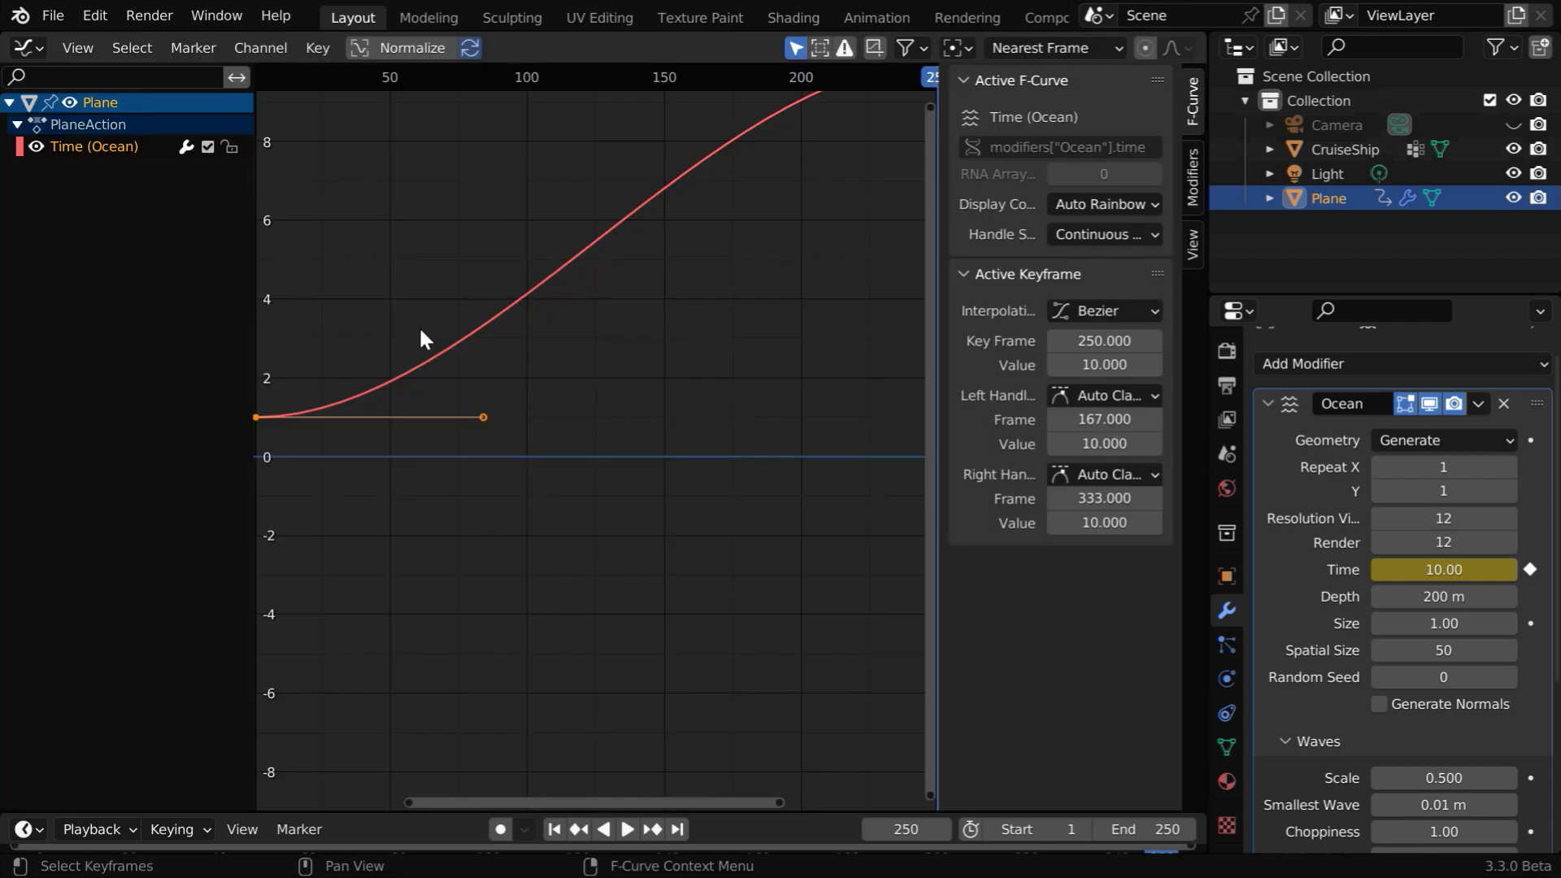
right_click(259, 419)
mouse_move(258, 419)
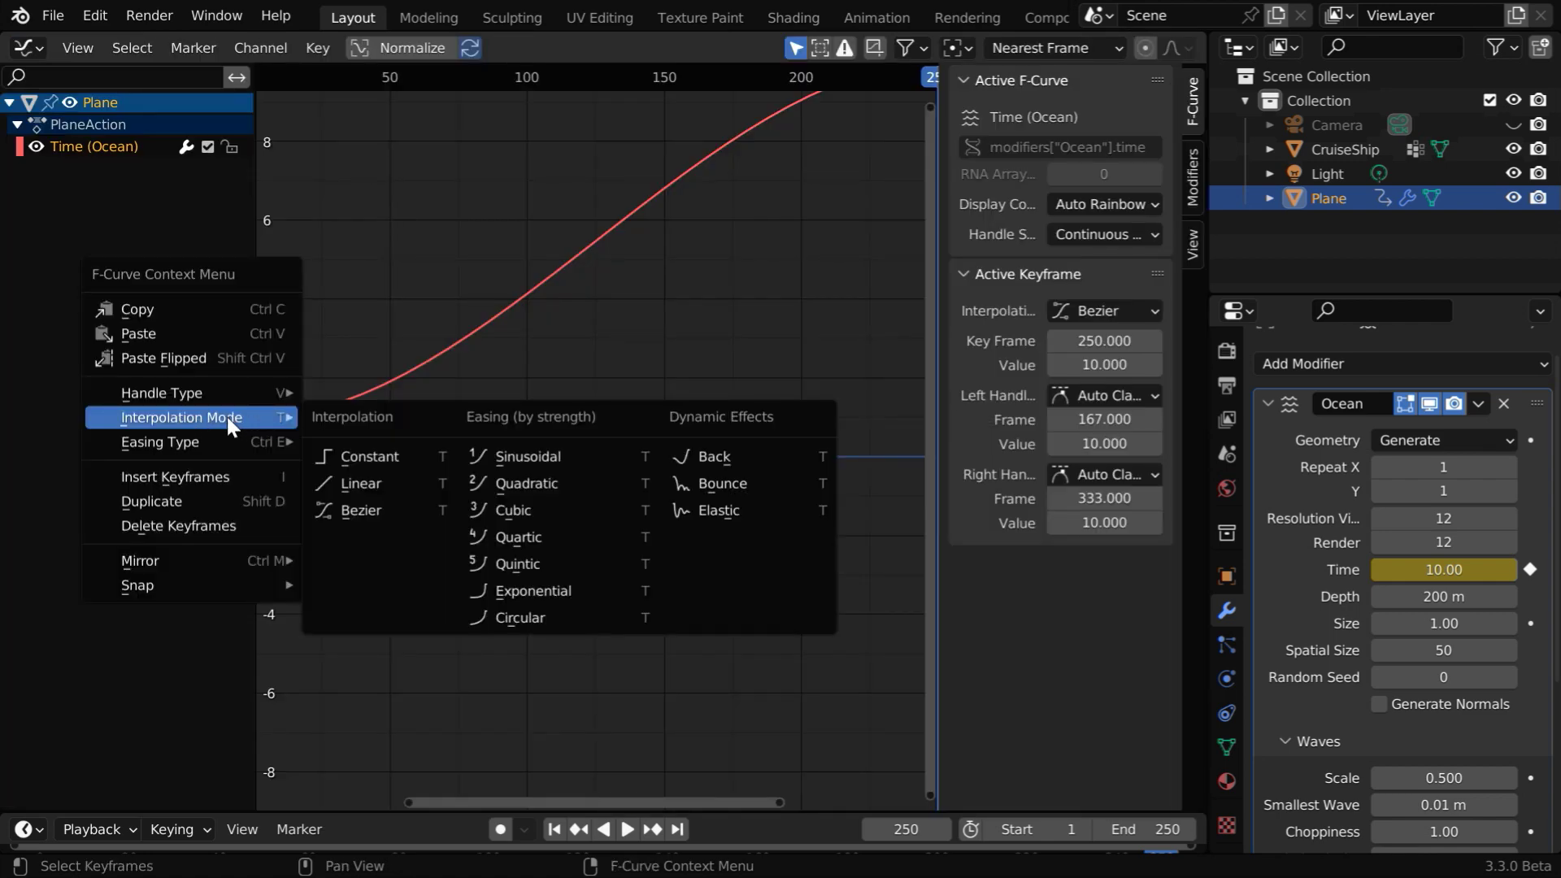
left_click(376, 484)
left_click(37, 48)
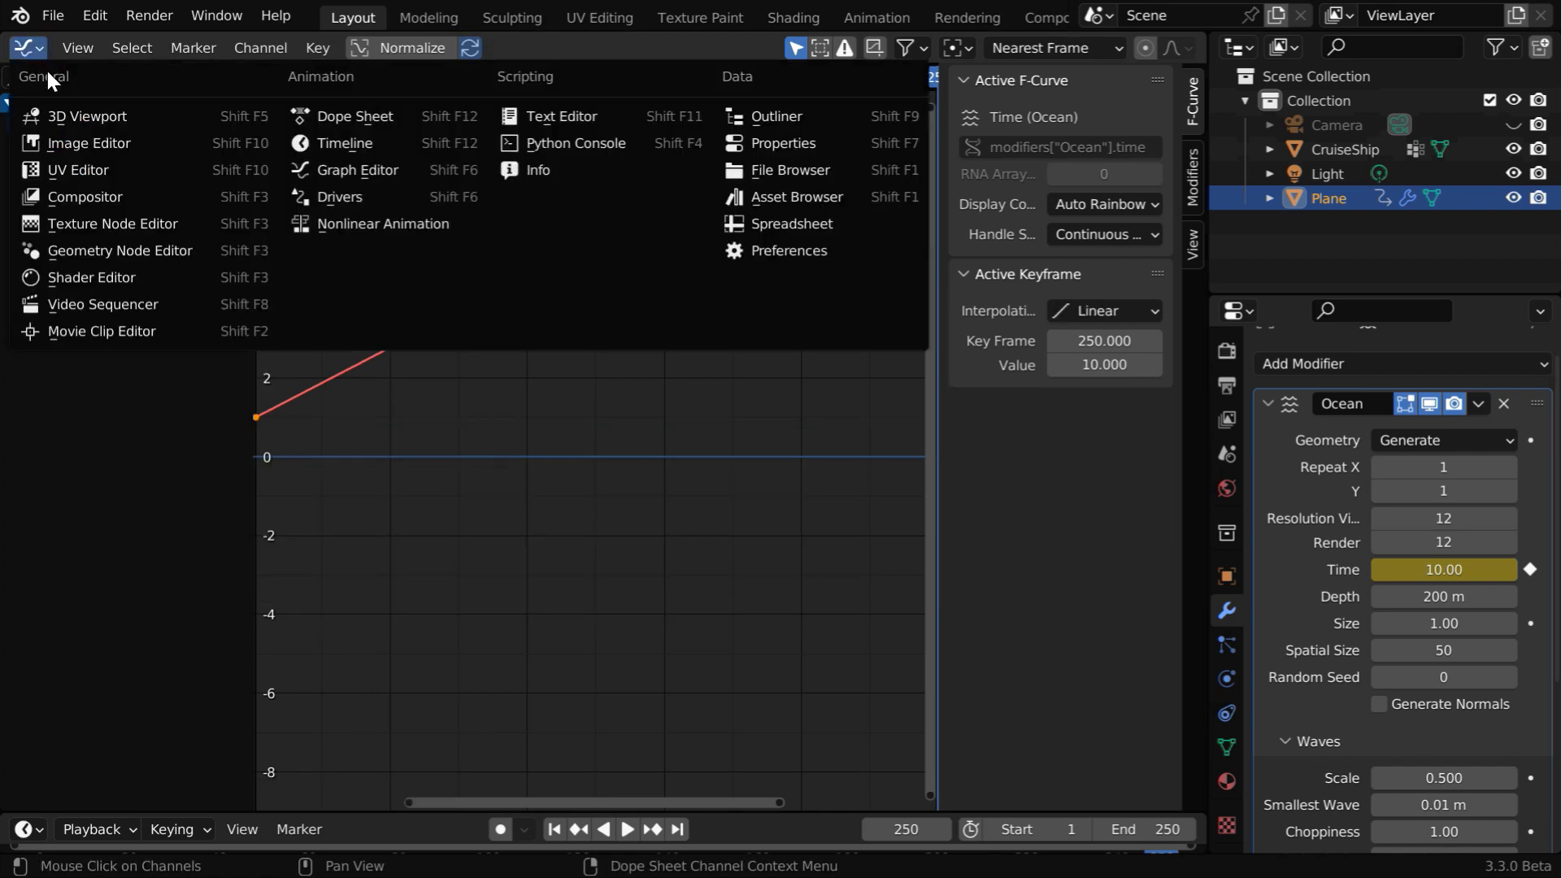
Back in the 3D view, play the ocean animation from frame 1, then stop and rewind
left_click(59, 115)
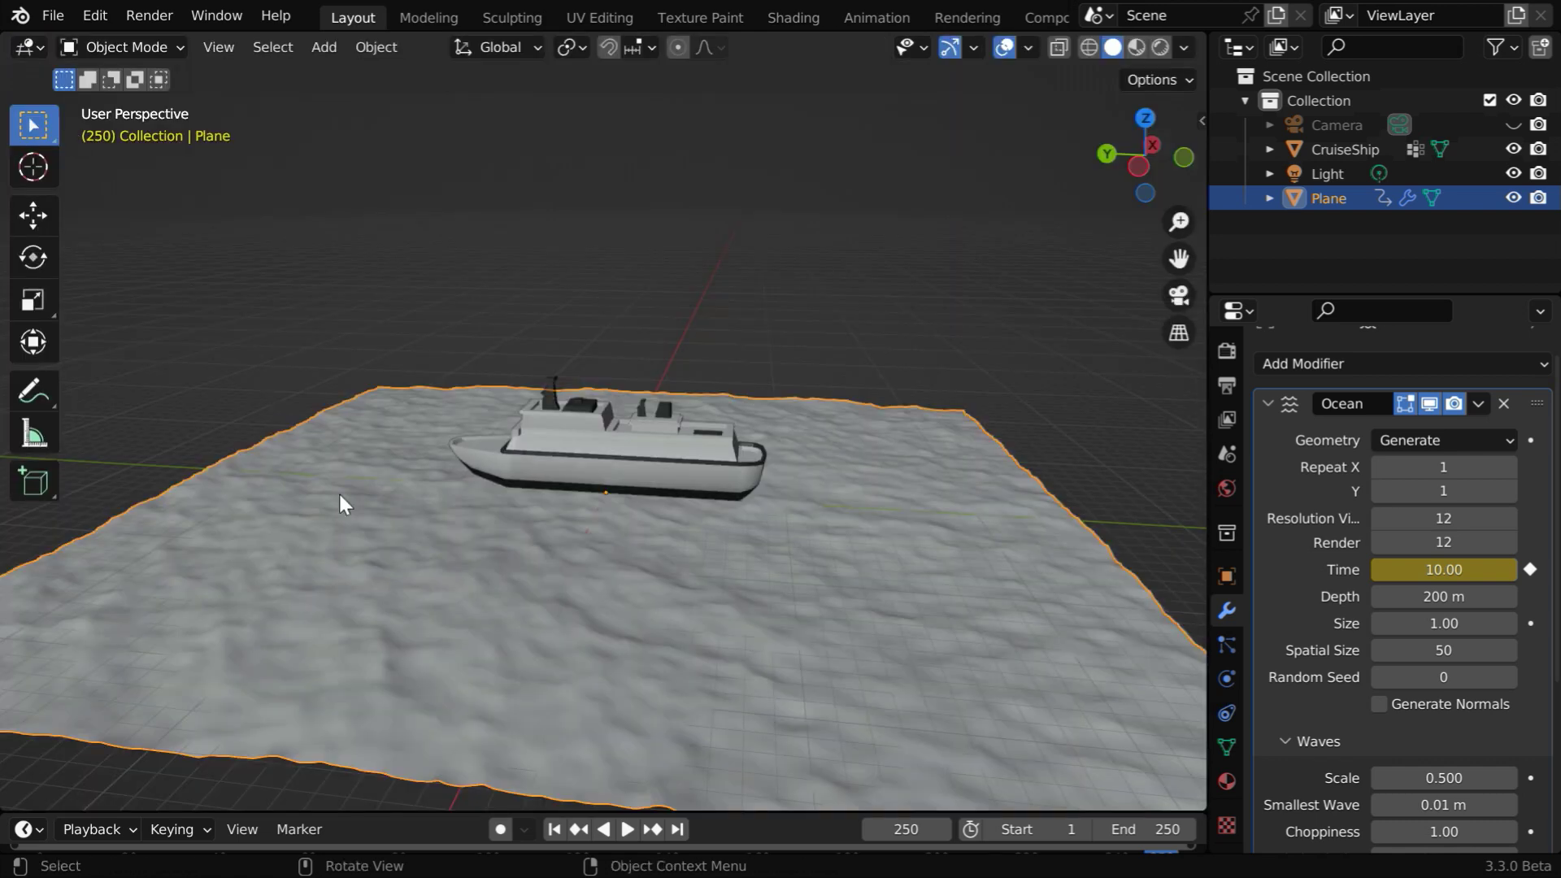
left_click(555, 830)
left_click(626, 829)
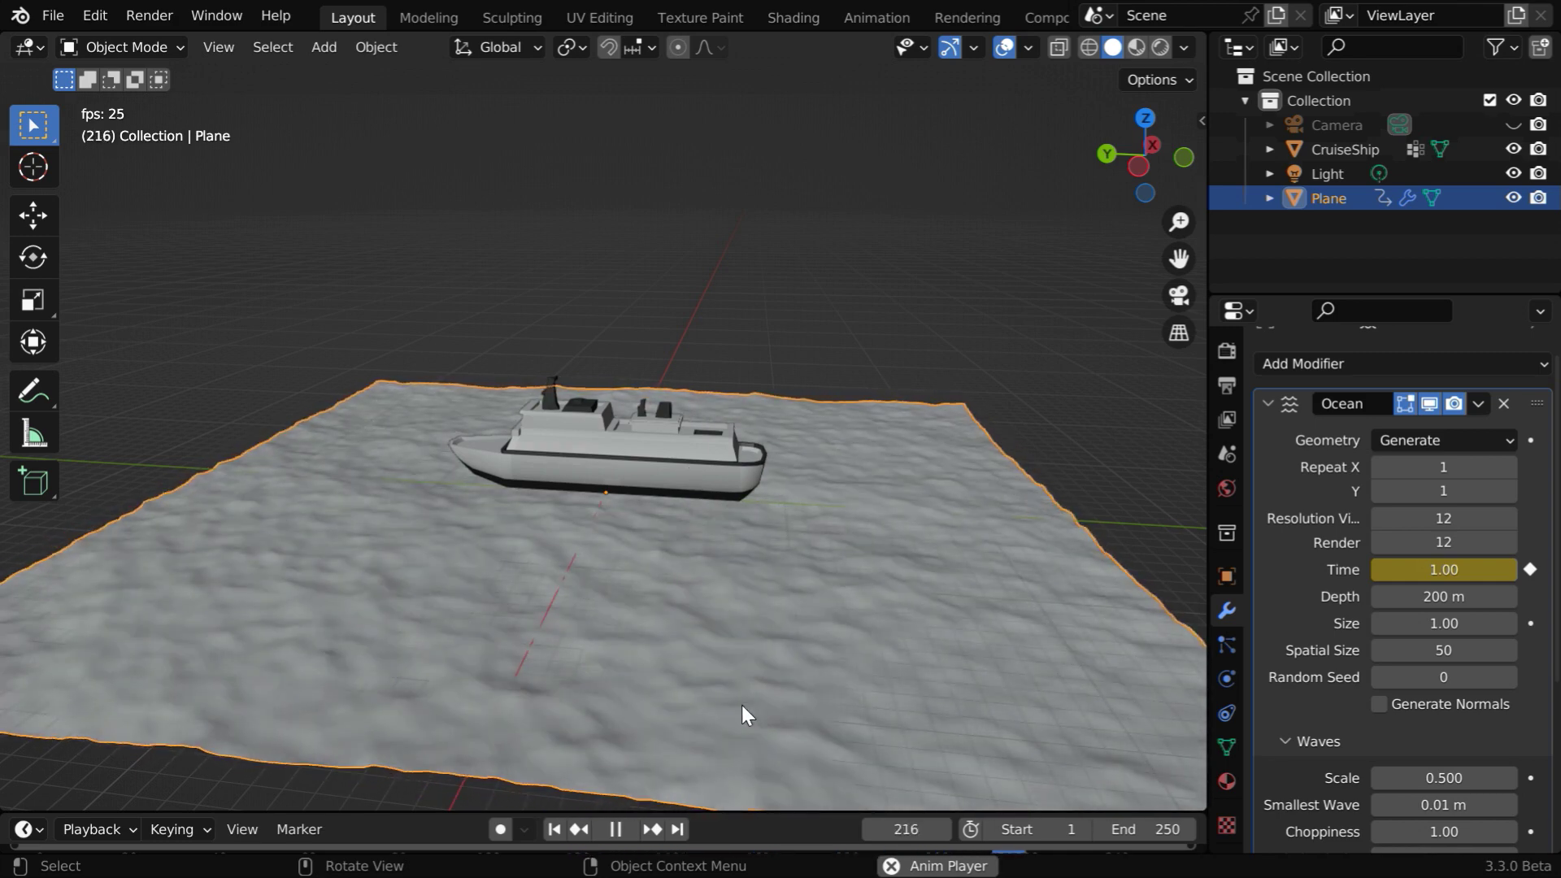
left_click(623, 828)
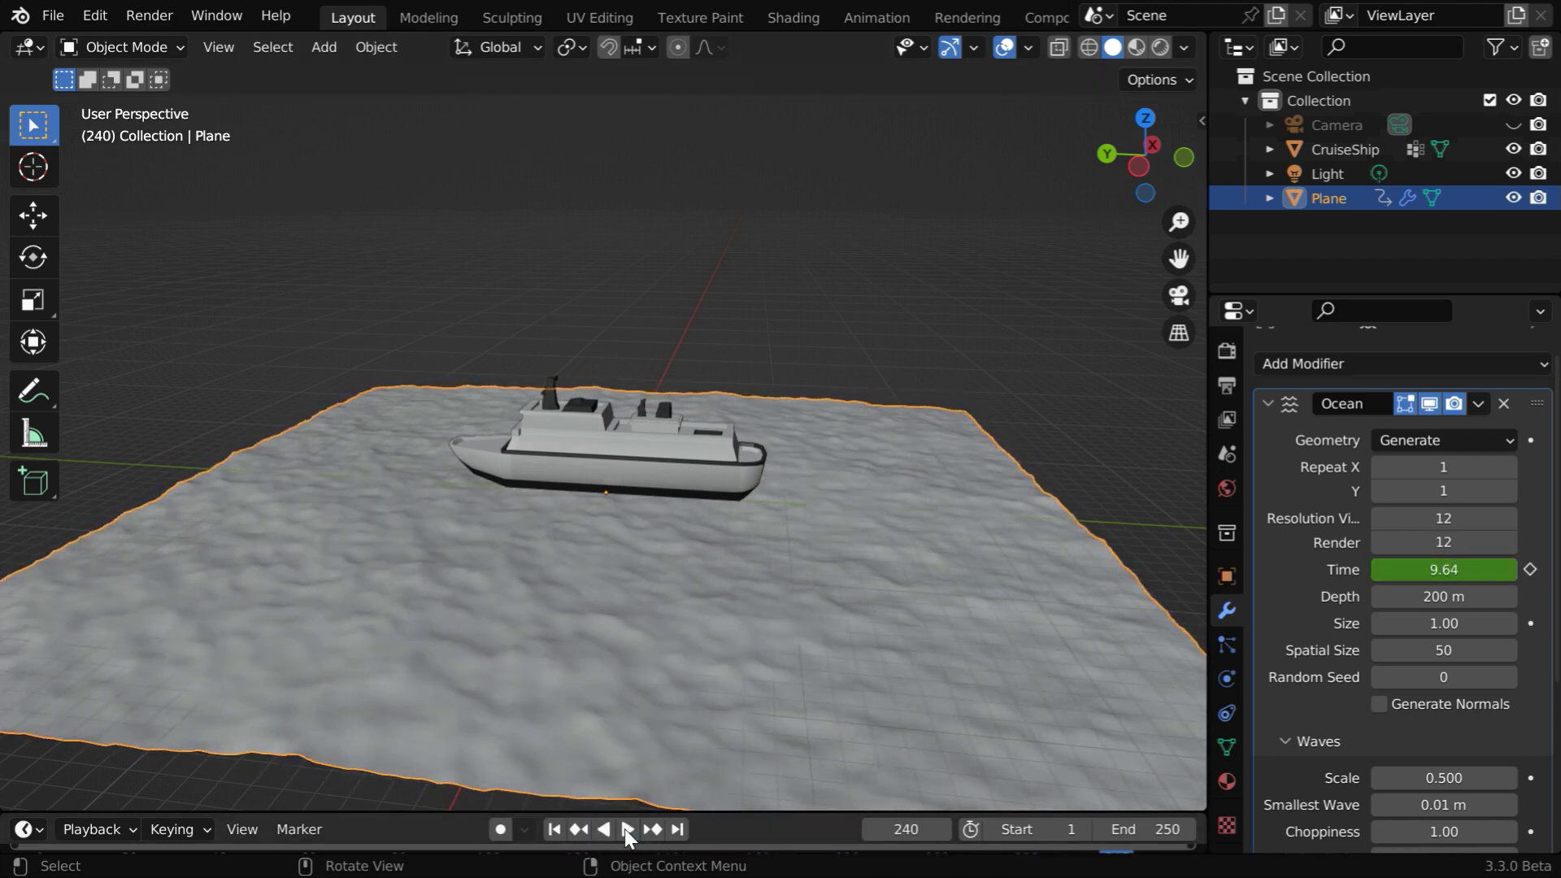
left_click(554, 829)
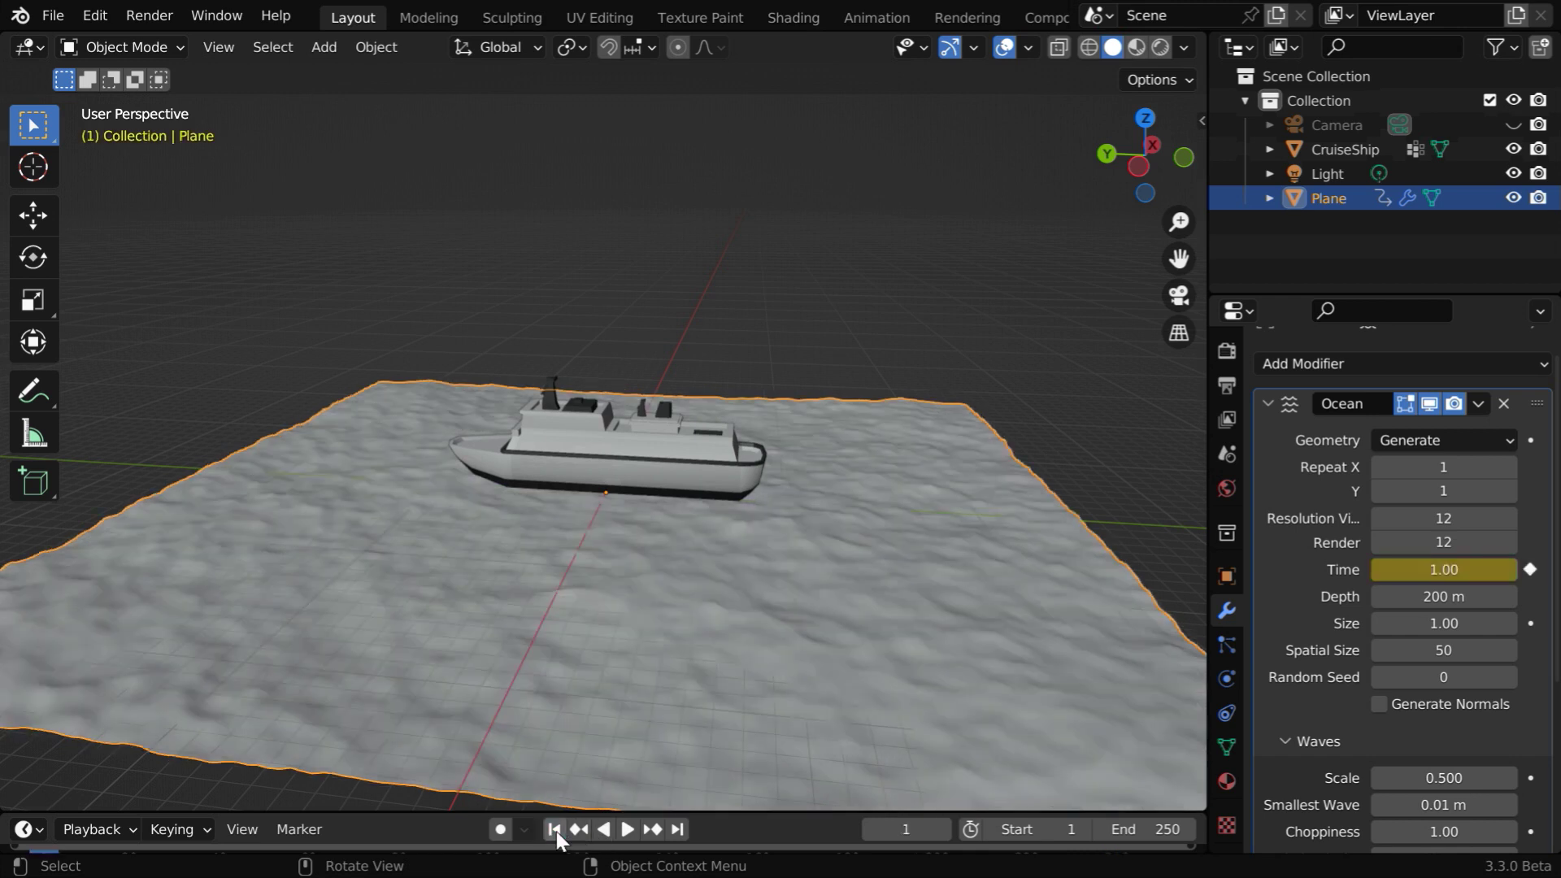
Add Dynamic Paint to the ocean plane as a Canvas with surface type Waves
left_click(1229, 680)
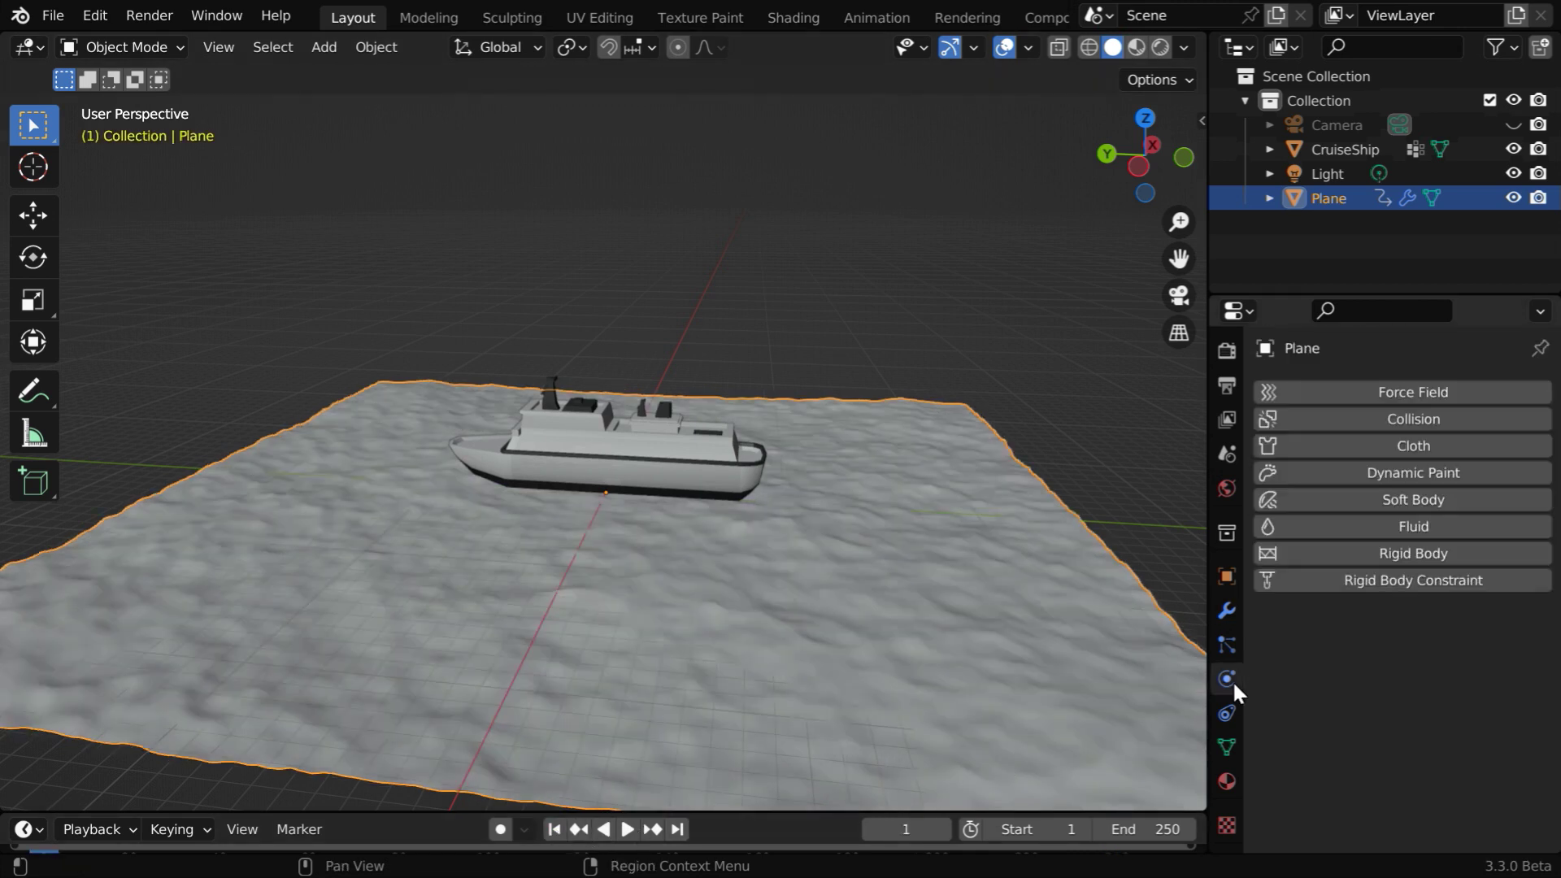
left_click(1419, 472)
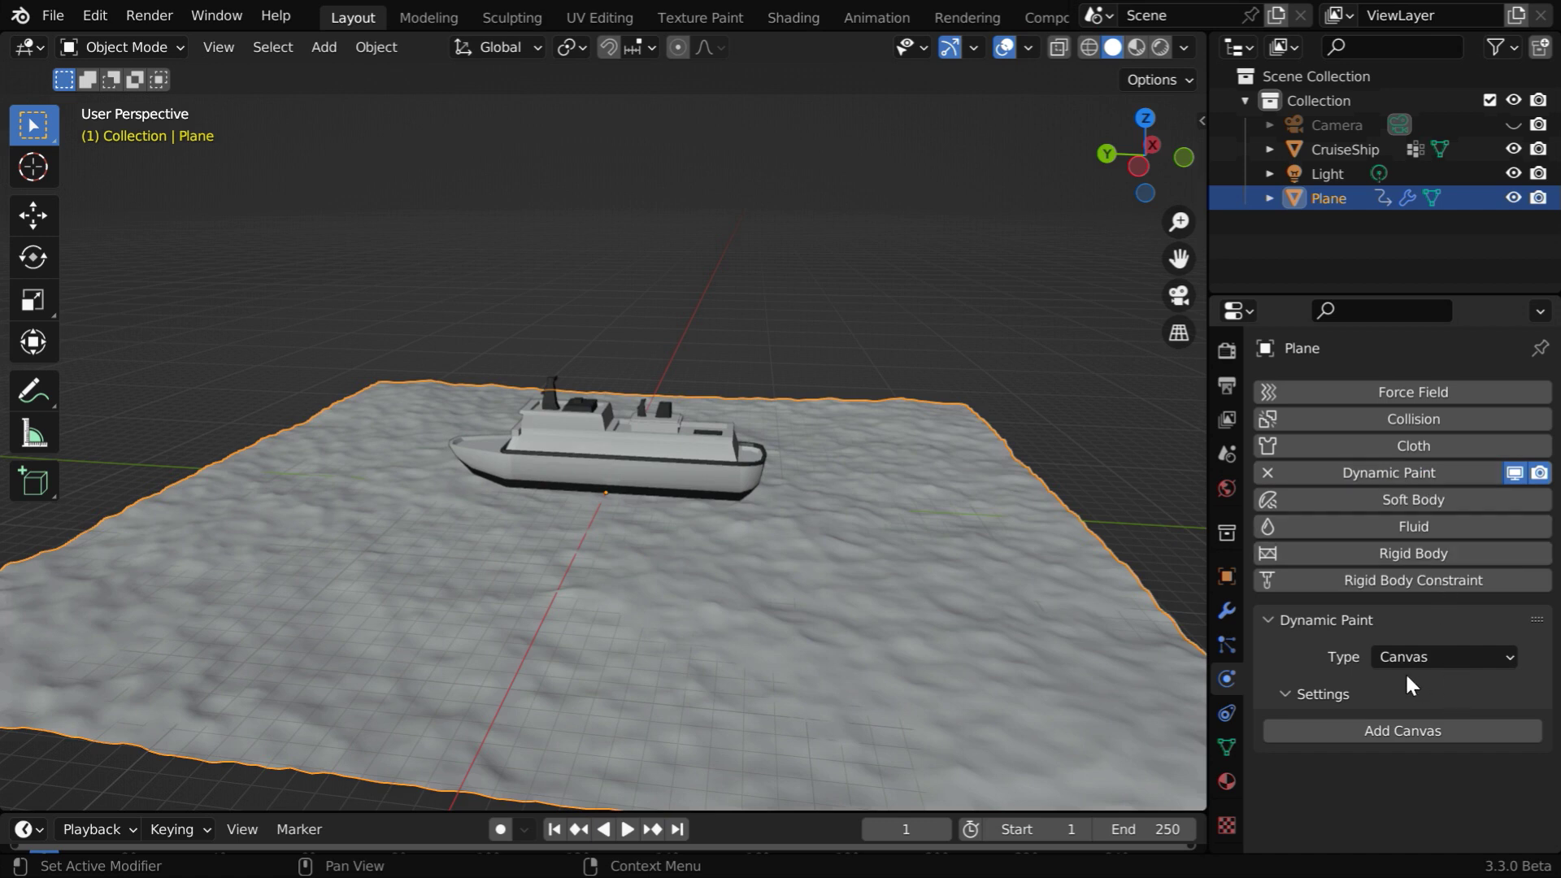
left_click(1436, 732)
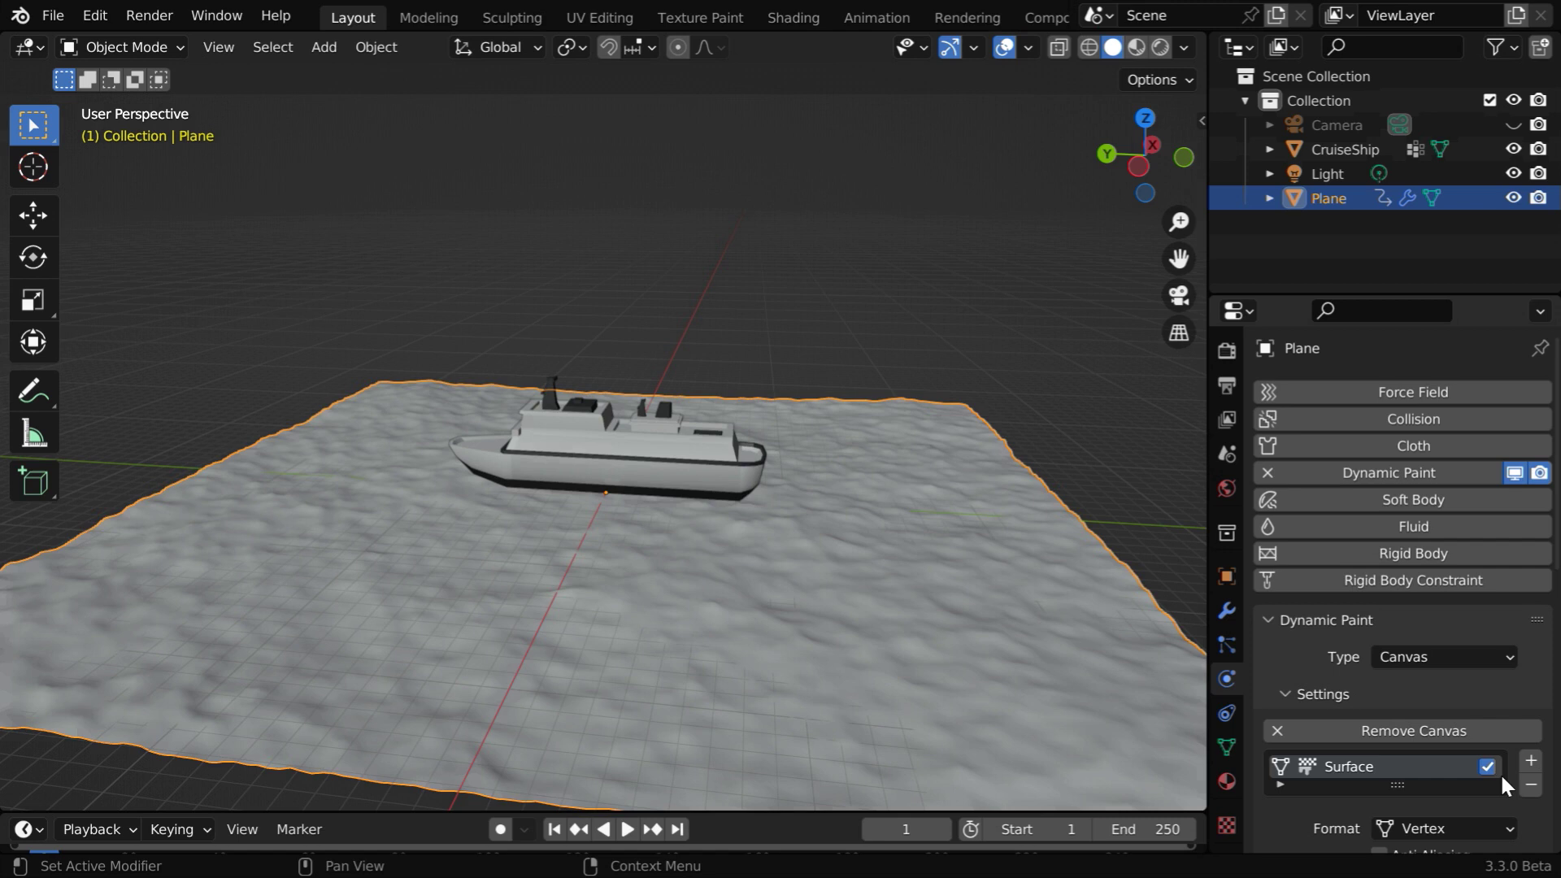
scroll(1500, 772, "down", 4)
scroll(1505, 774, "down", 3)
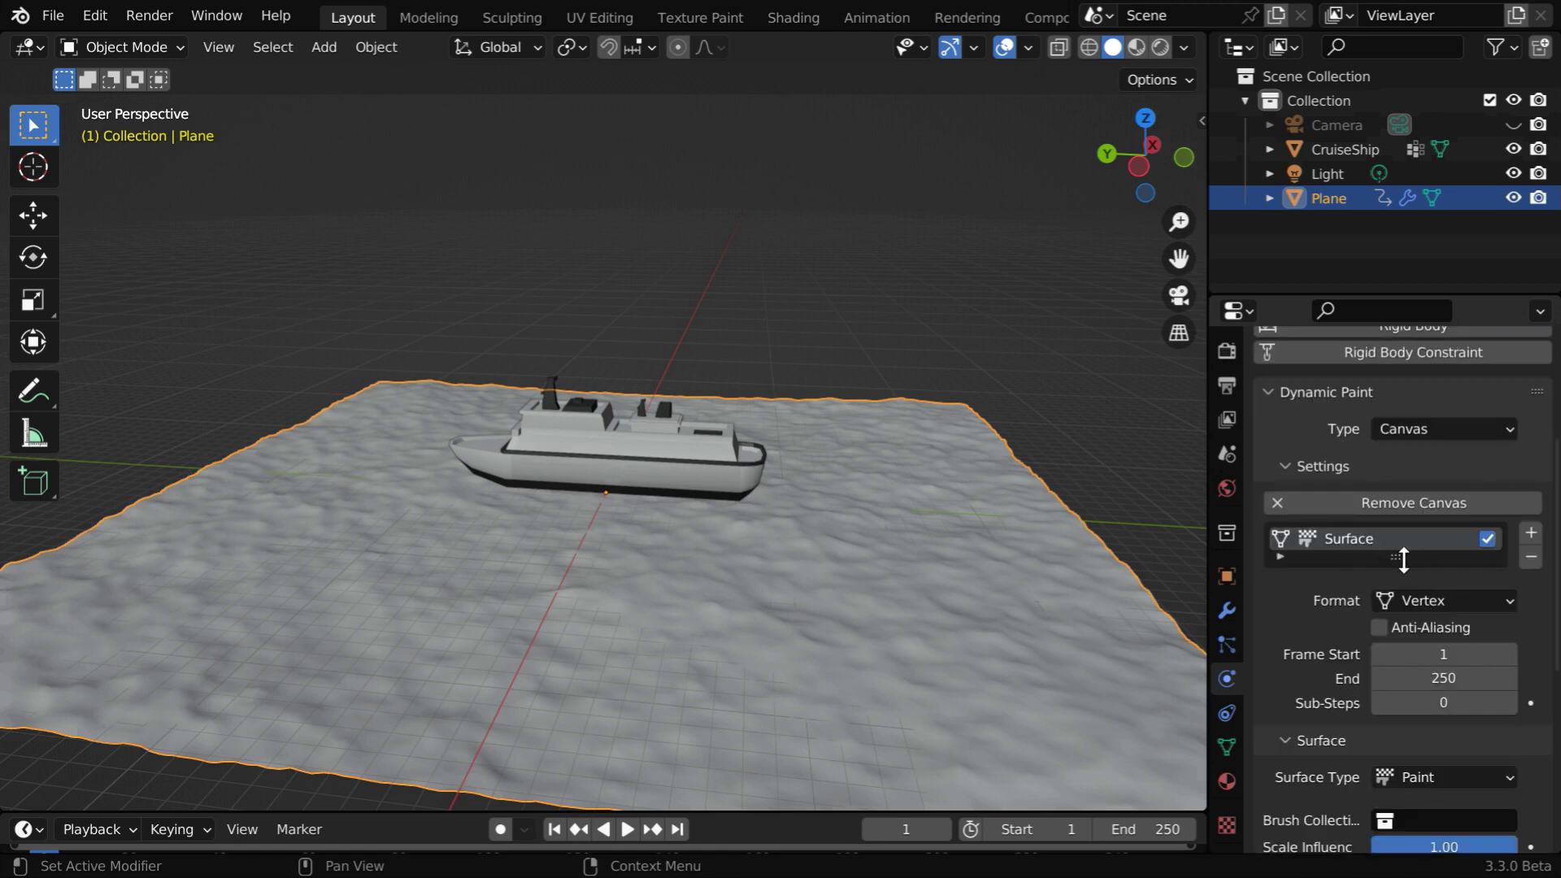
scroll(1475, 597, "down", 6)
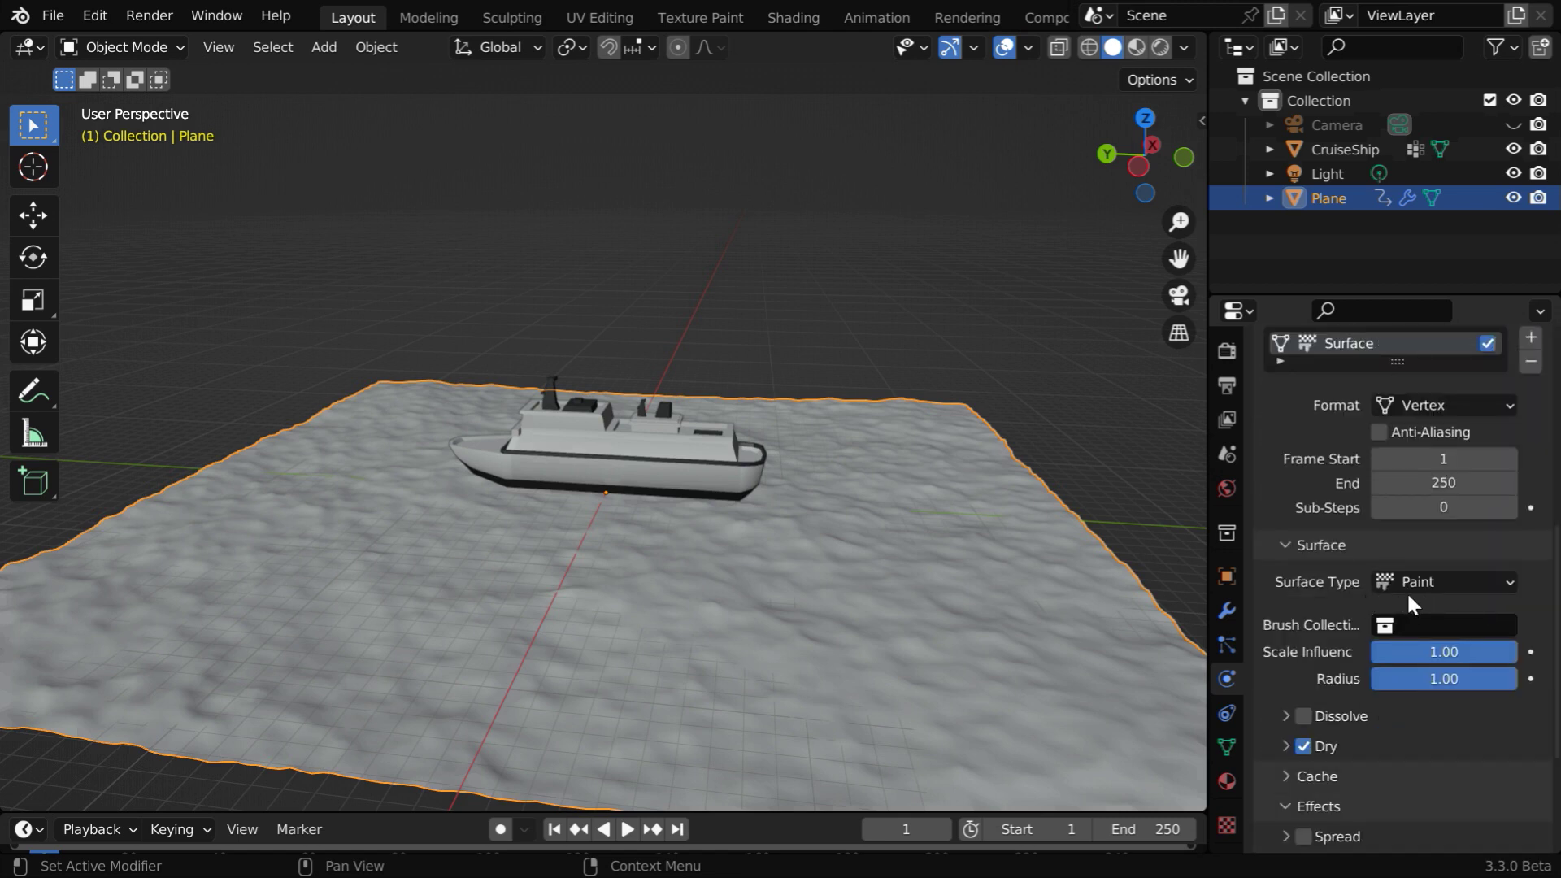
left_click(1436, 581)
left_click(1426, 691)
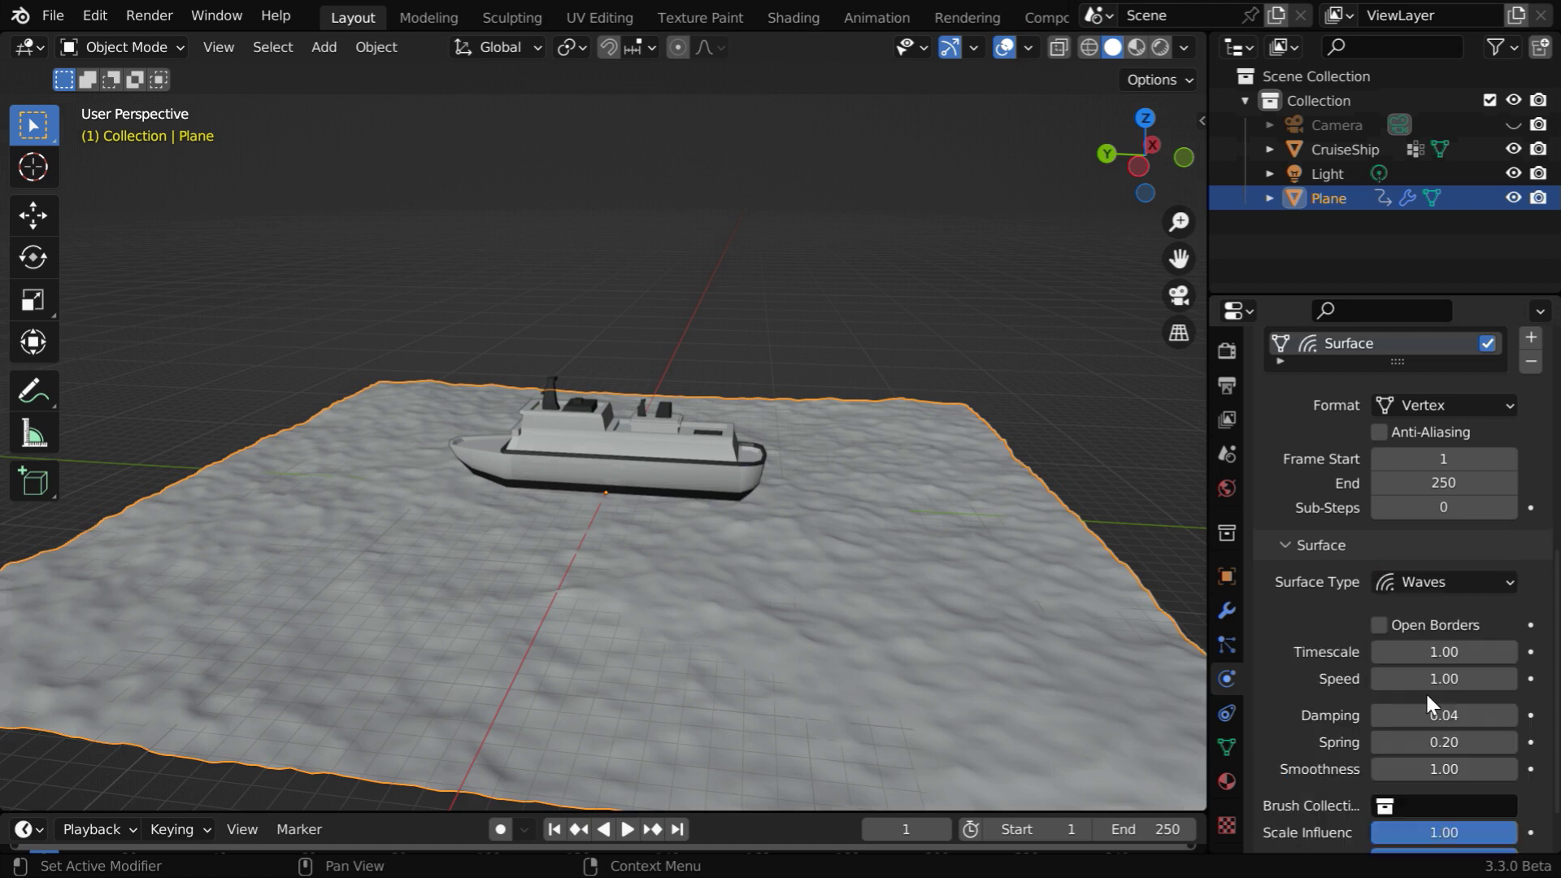
scroll(1491, 721, "down", 2)
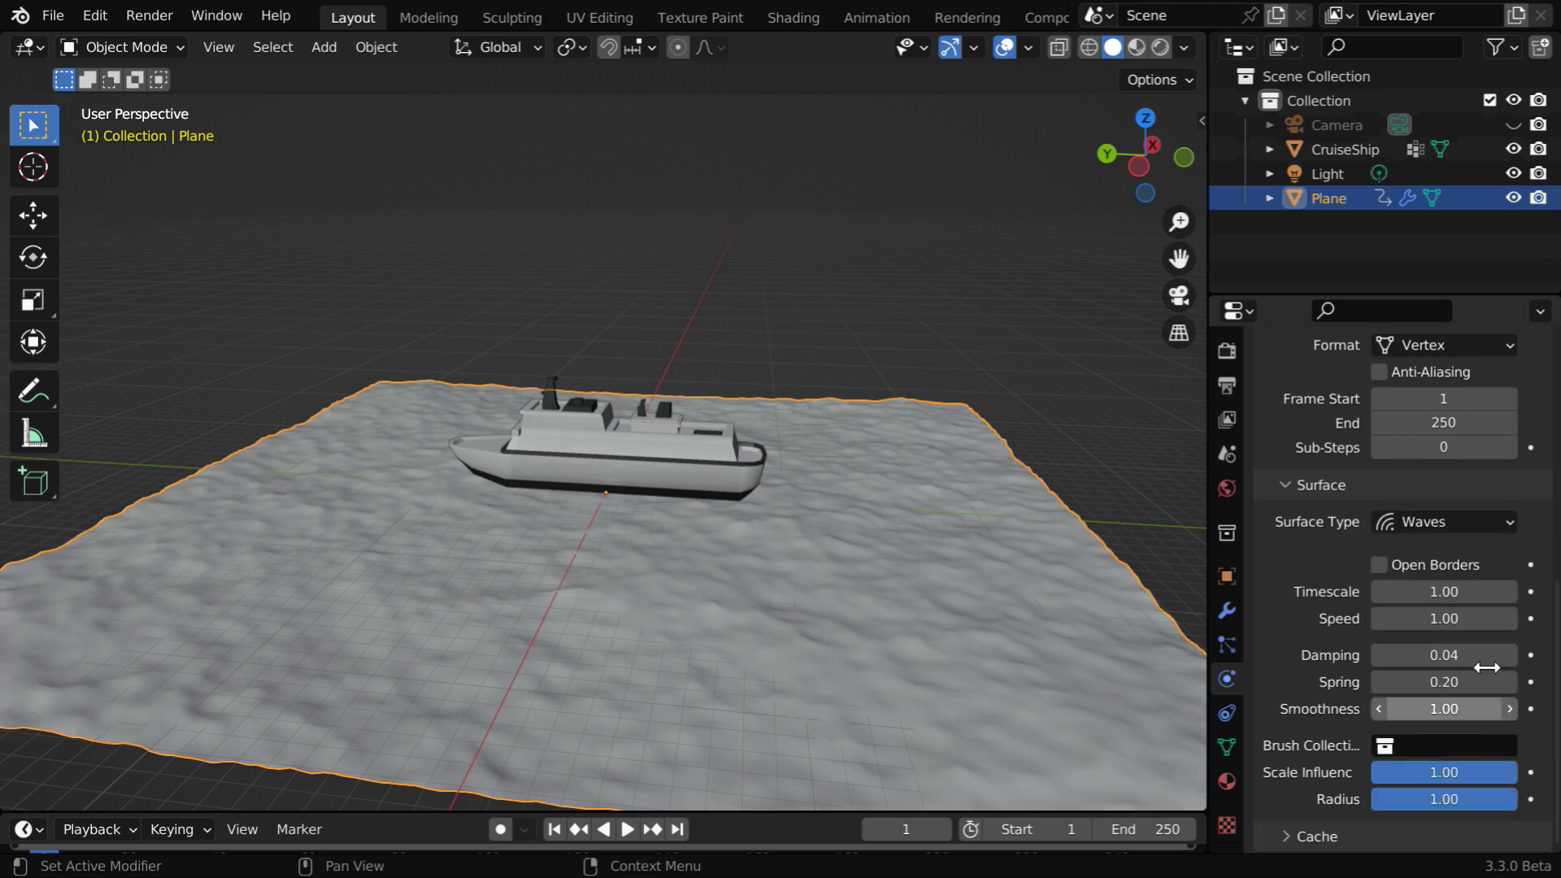
Add a Paint-type surface Surface.001 and compare it with the Waves surface
scroll(1468, 724, "up", 7)
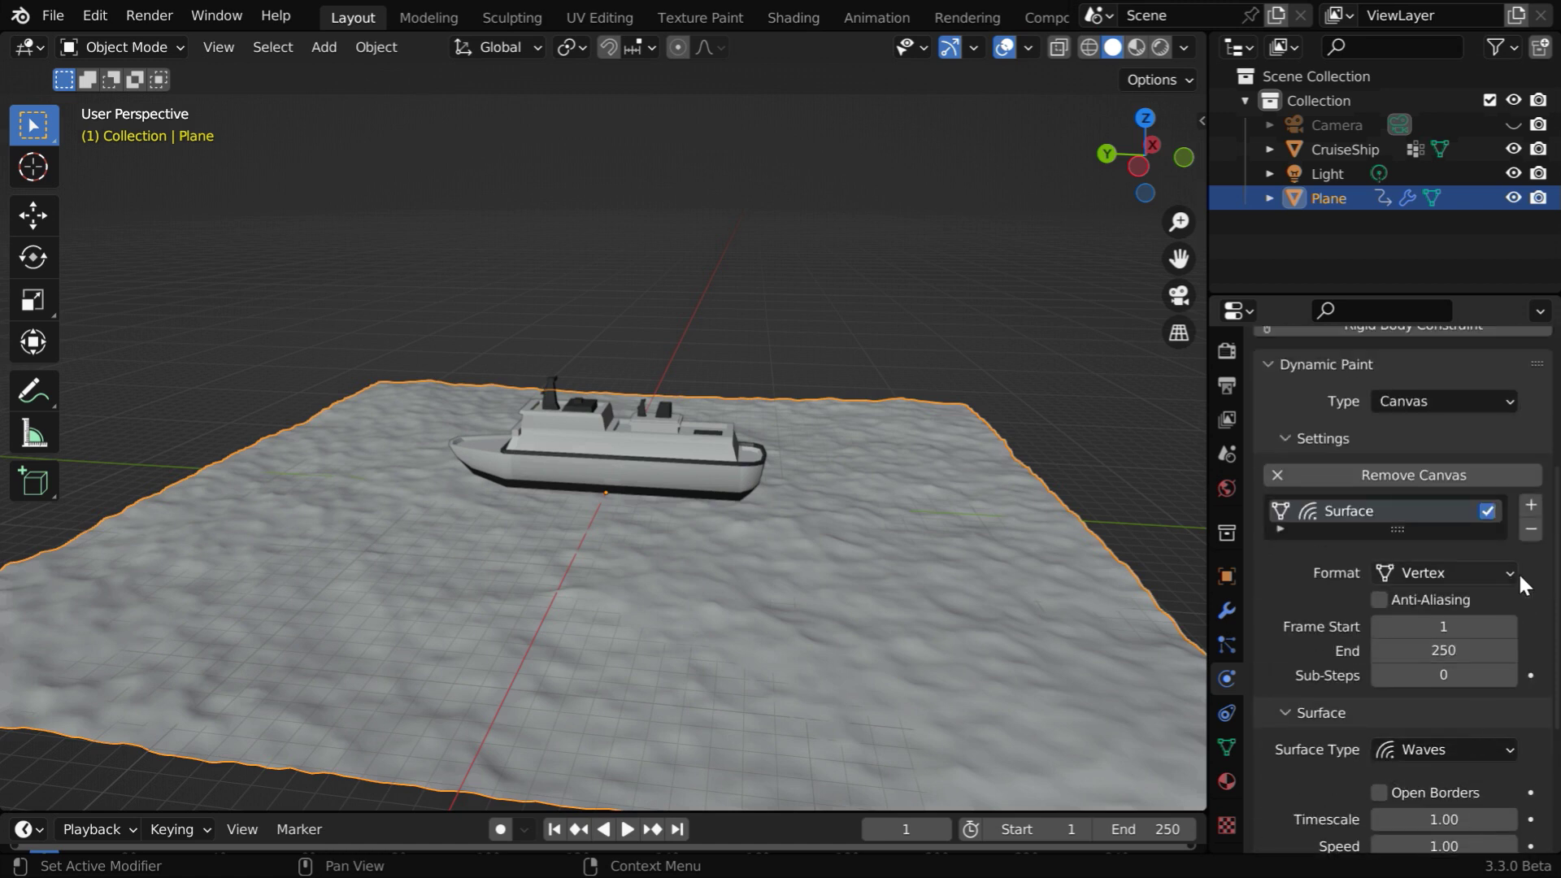
left_click(1531, 508)
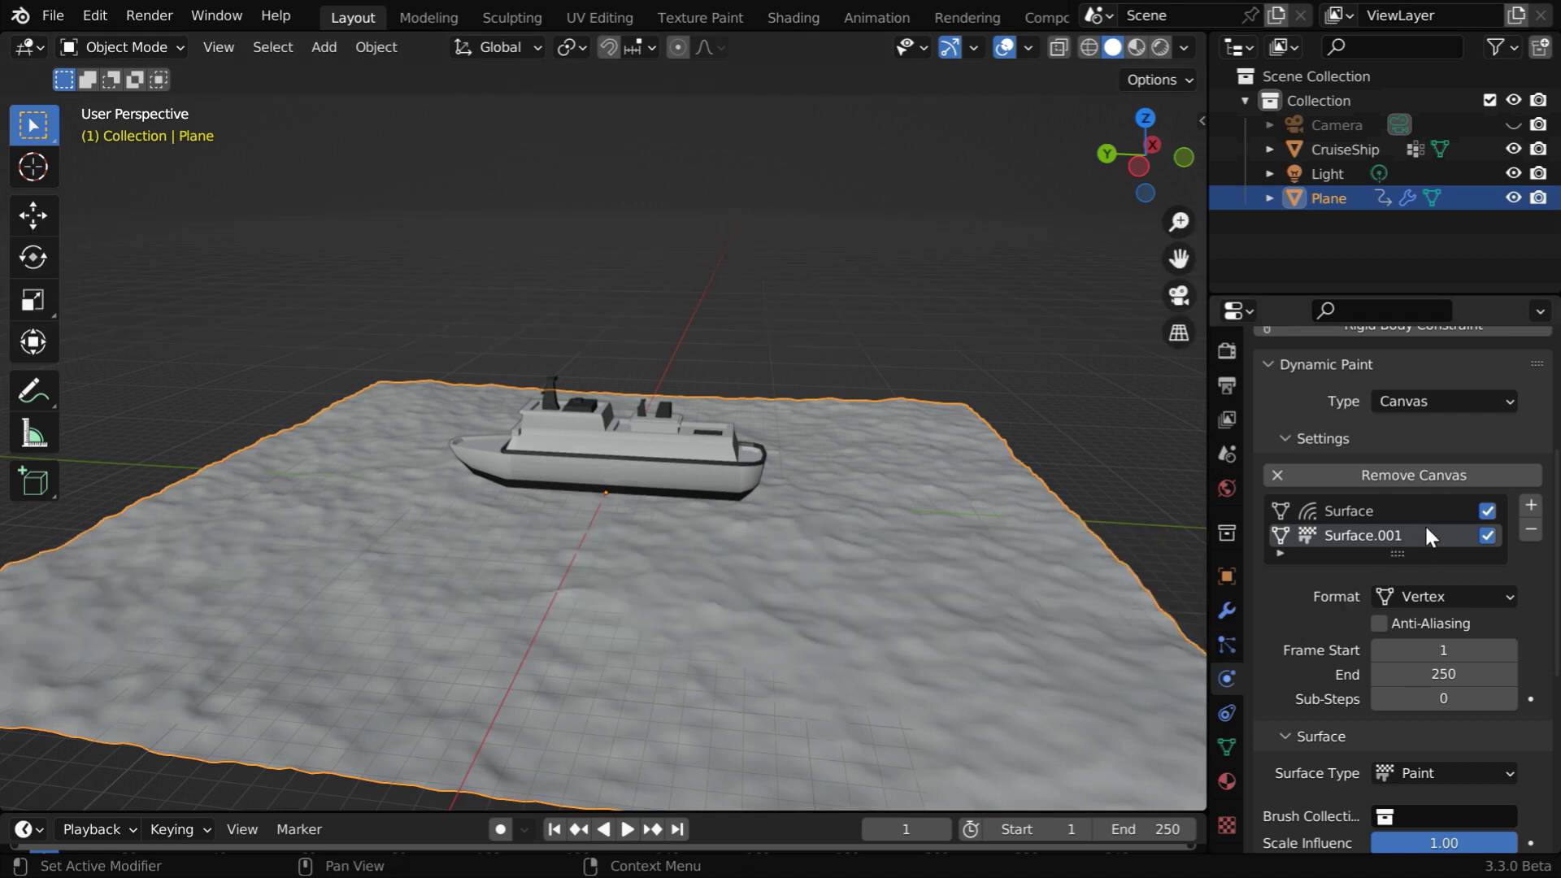
scroll(1431, 529, "down", 3)
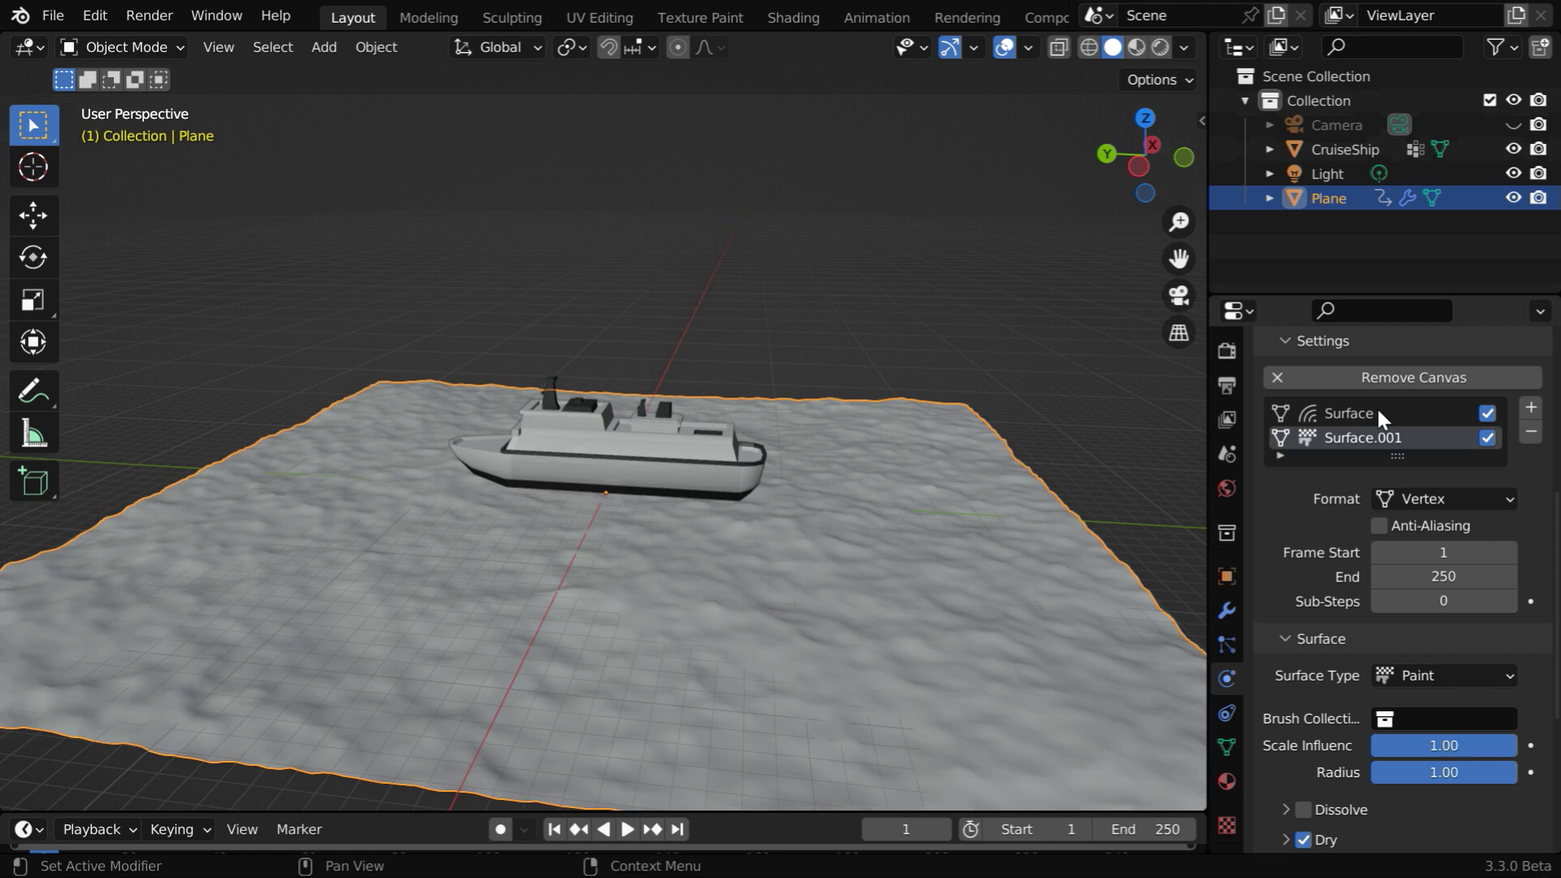
left_click(1380, 413)
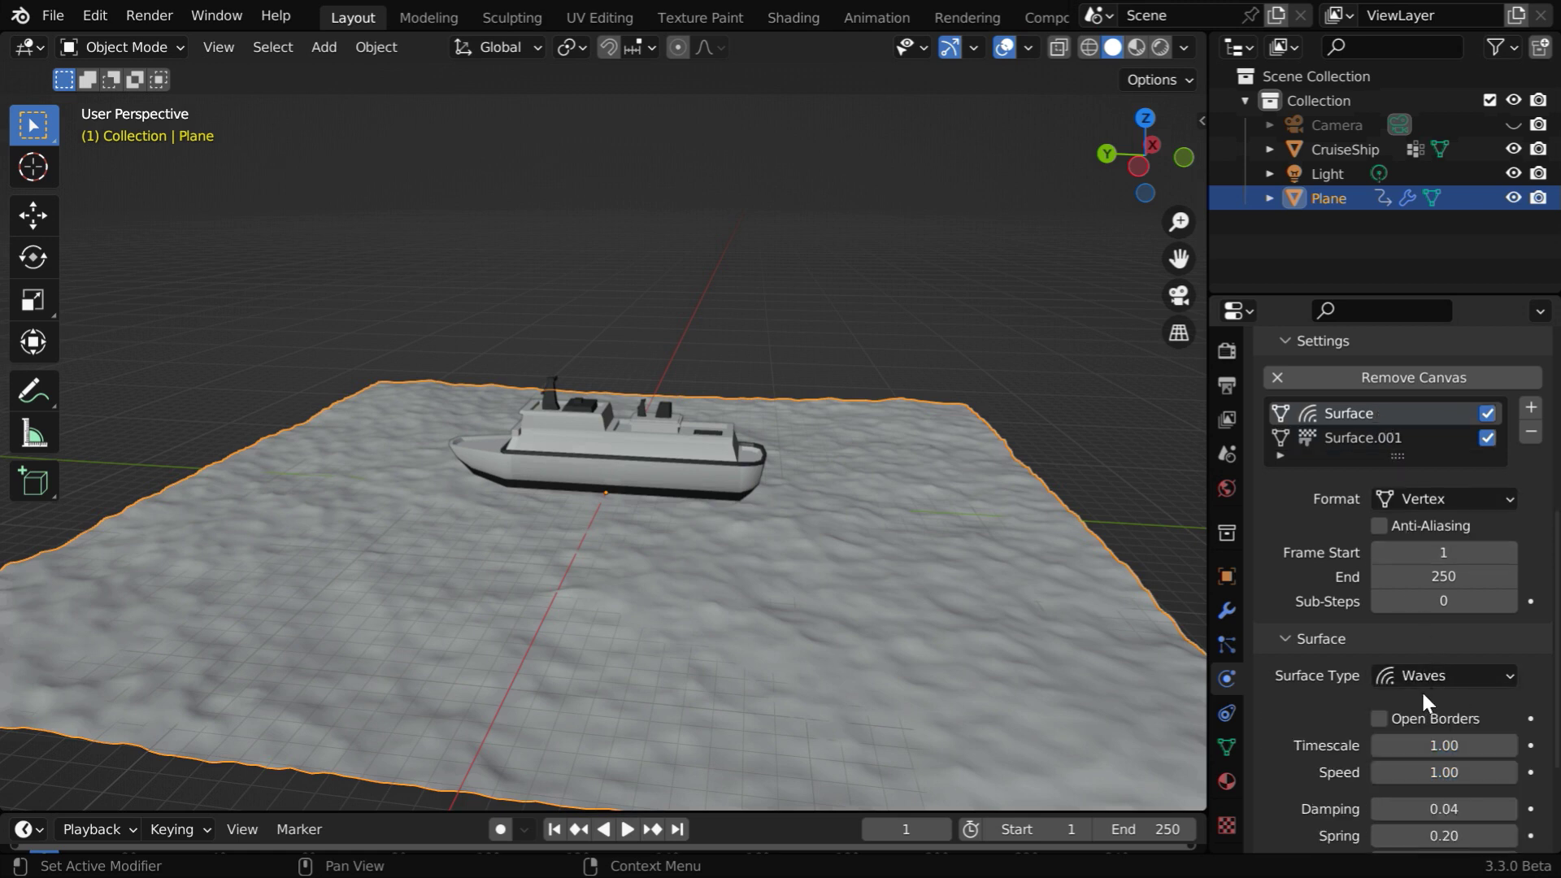
left_click(1392, 437)
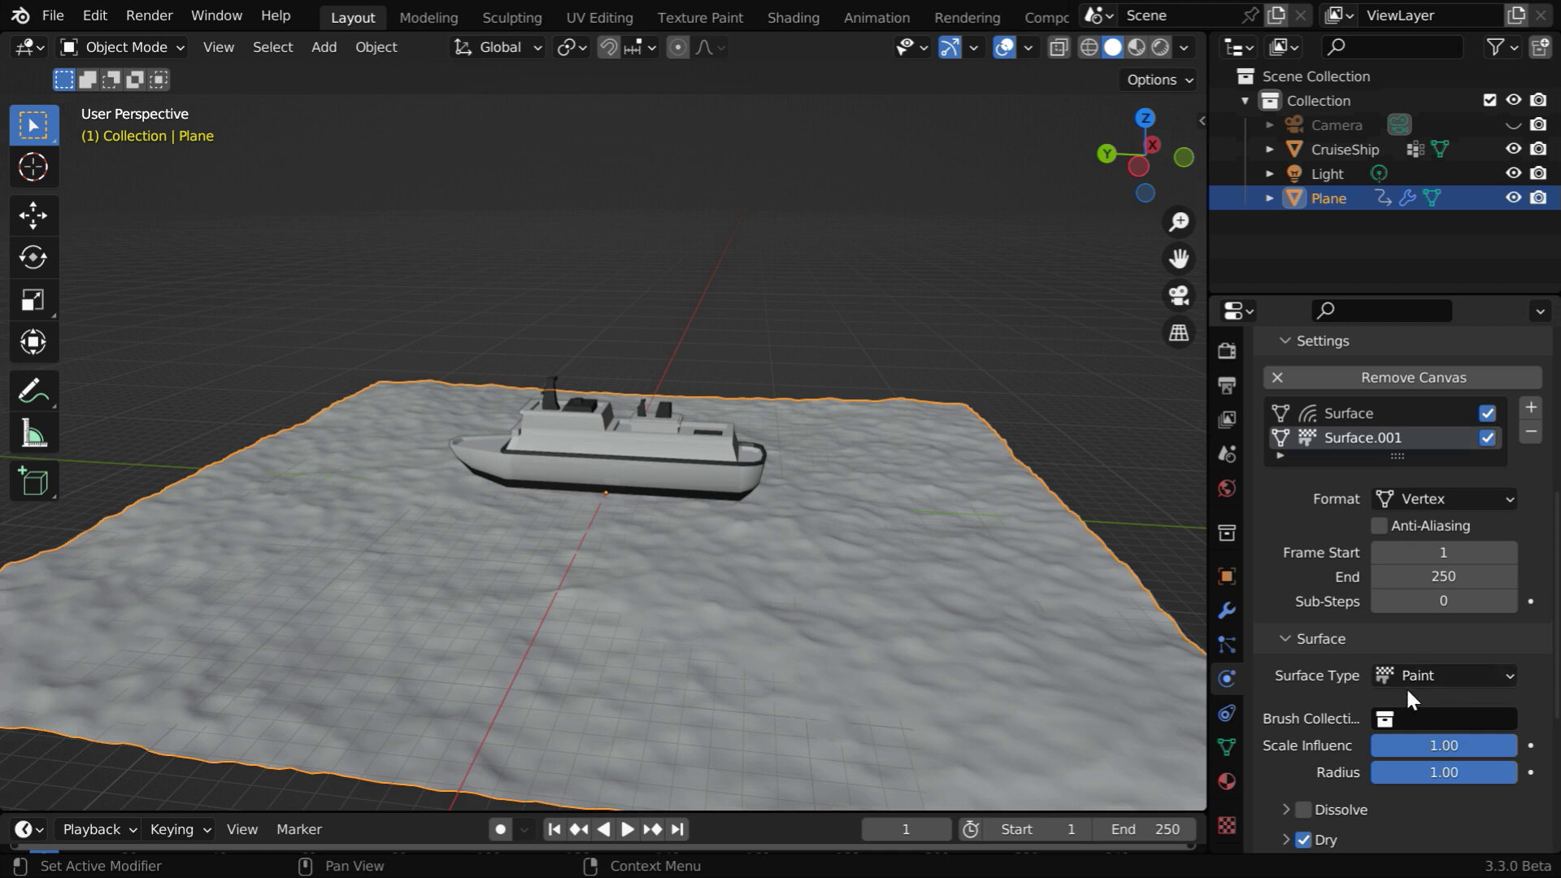
Set the paint surface's Spread speed to 0.30
scroll(1445, 698, "down", 8)
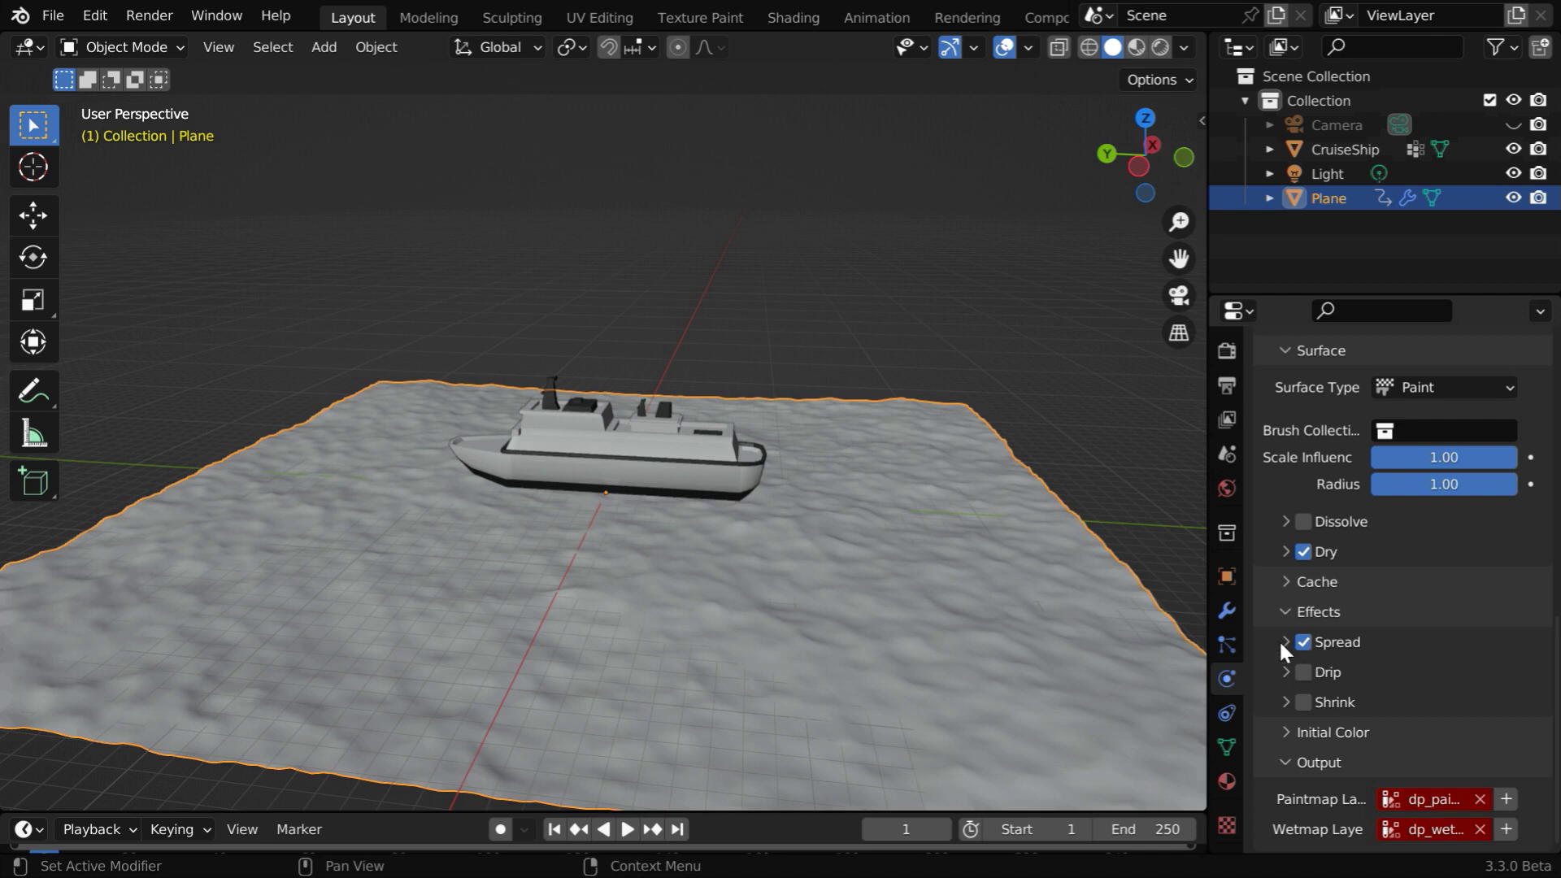
left_click(1283, 642)
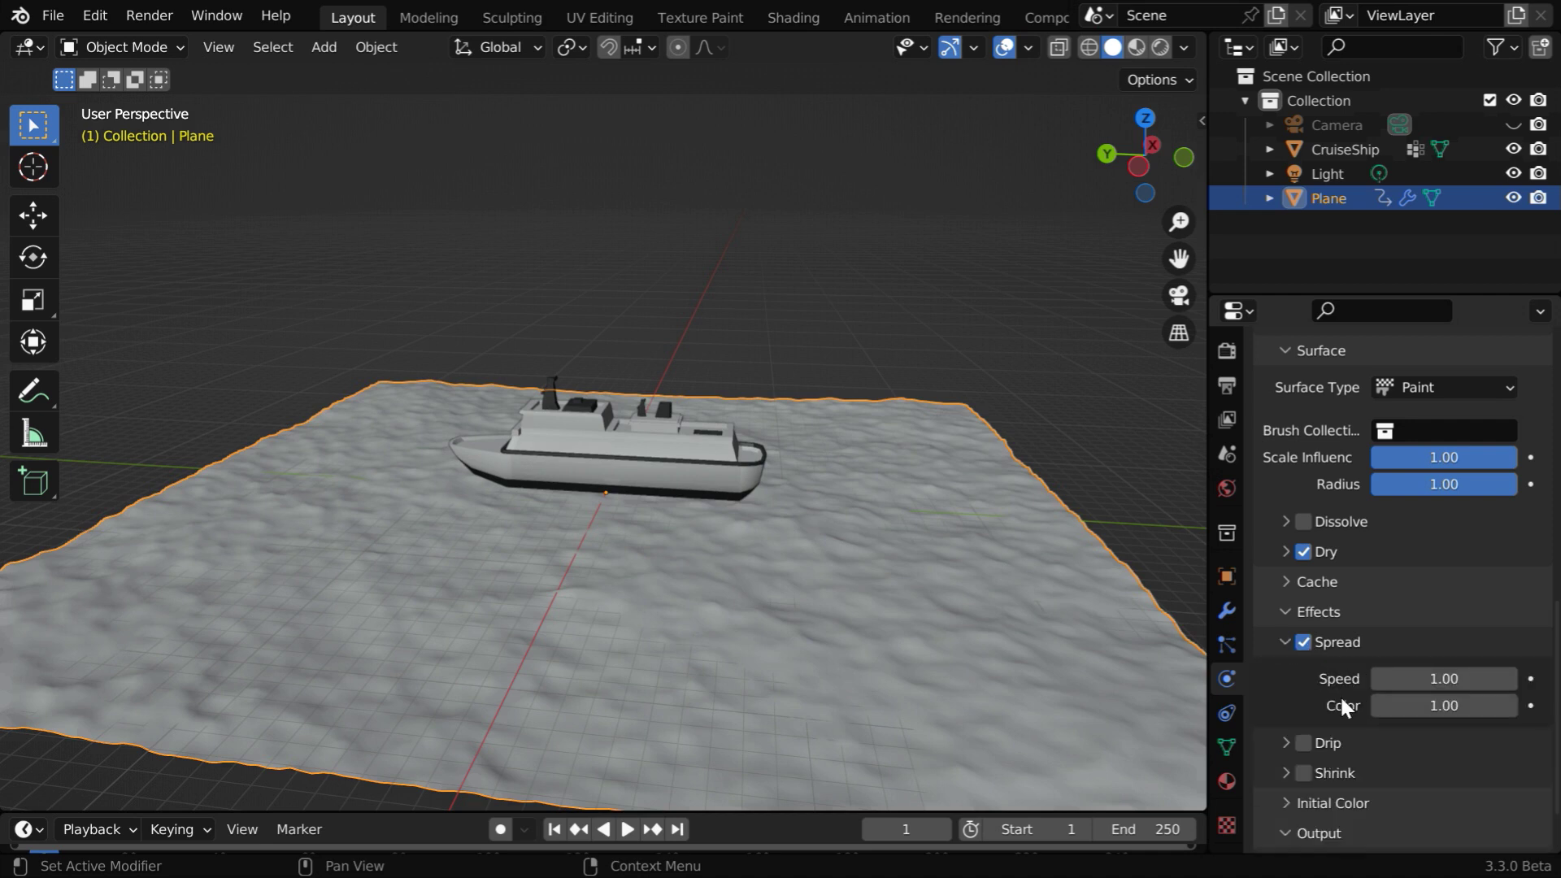
left_click(1433, 682)
type("0.3")
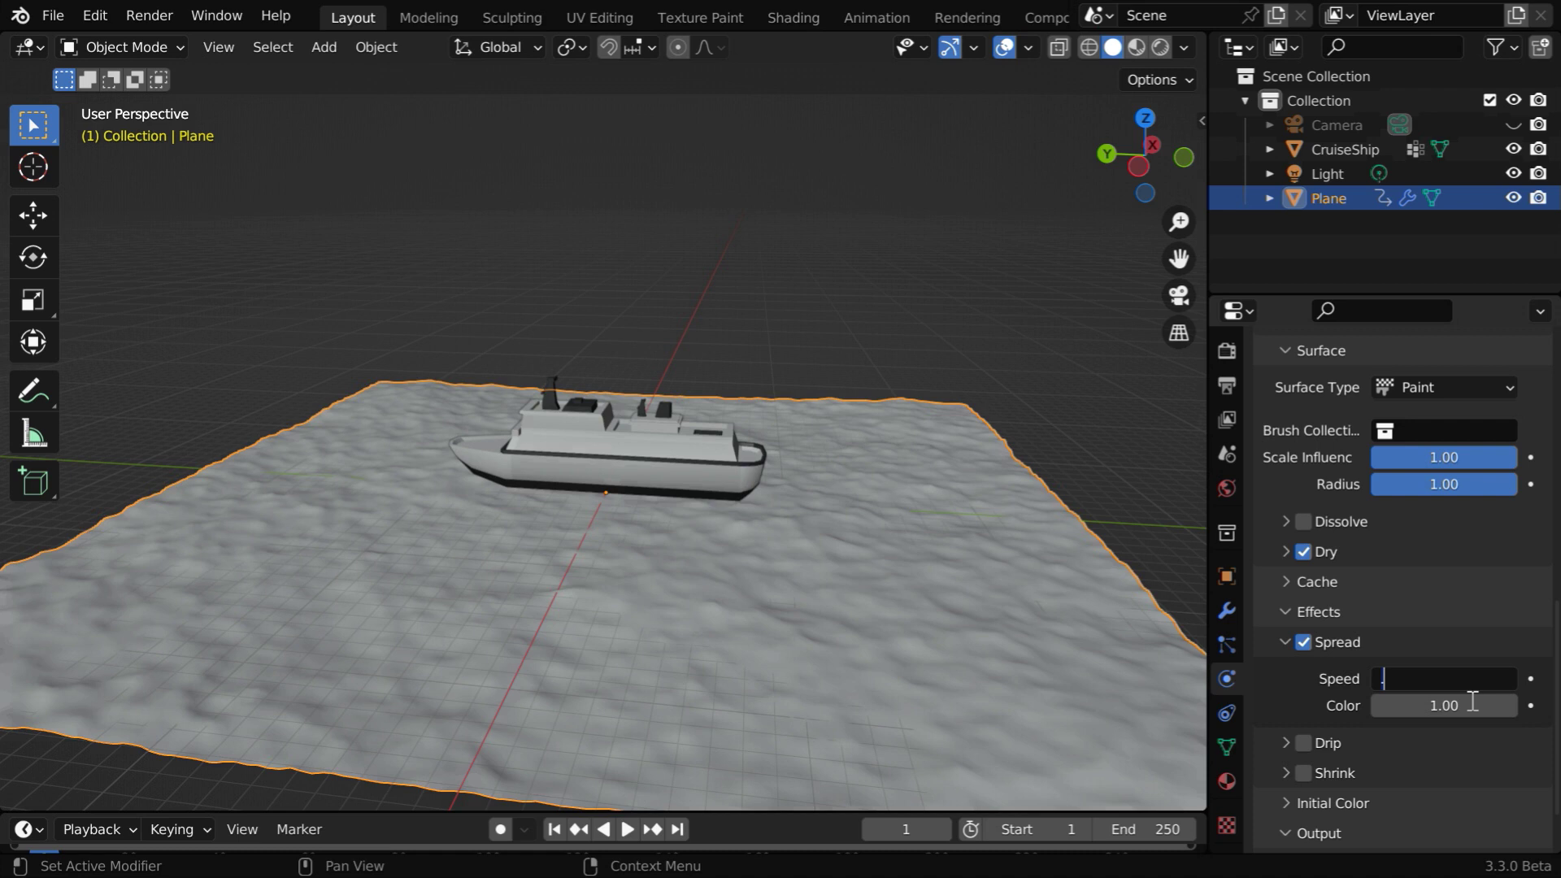
key("Return")
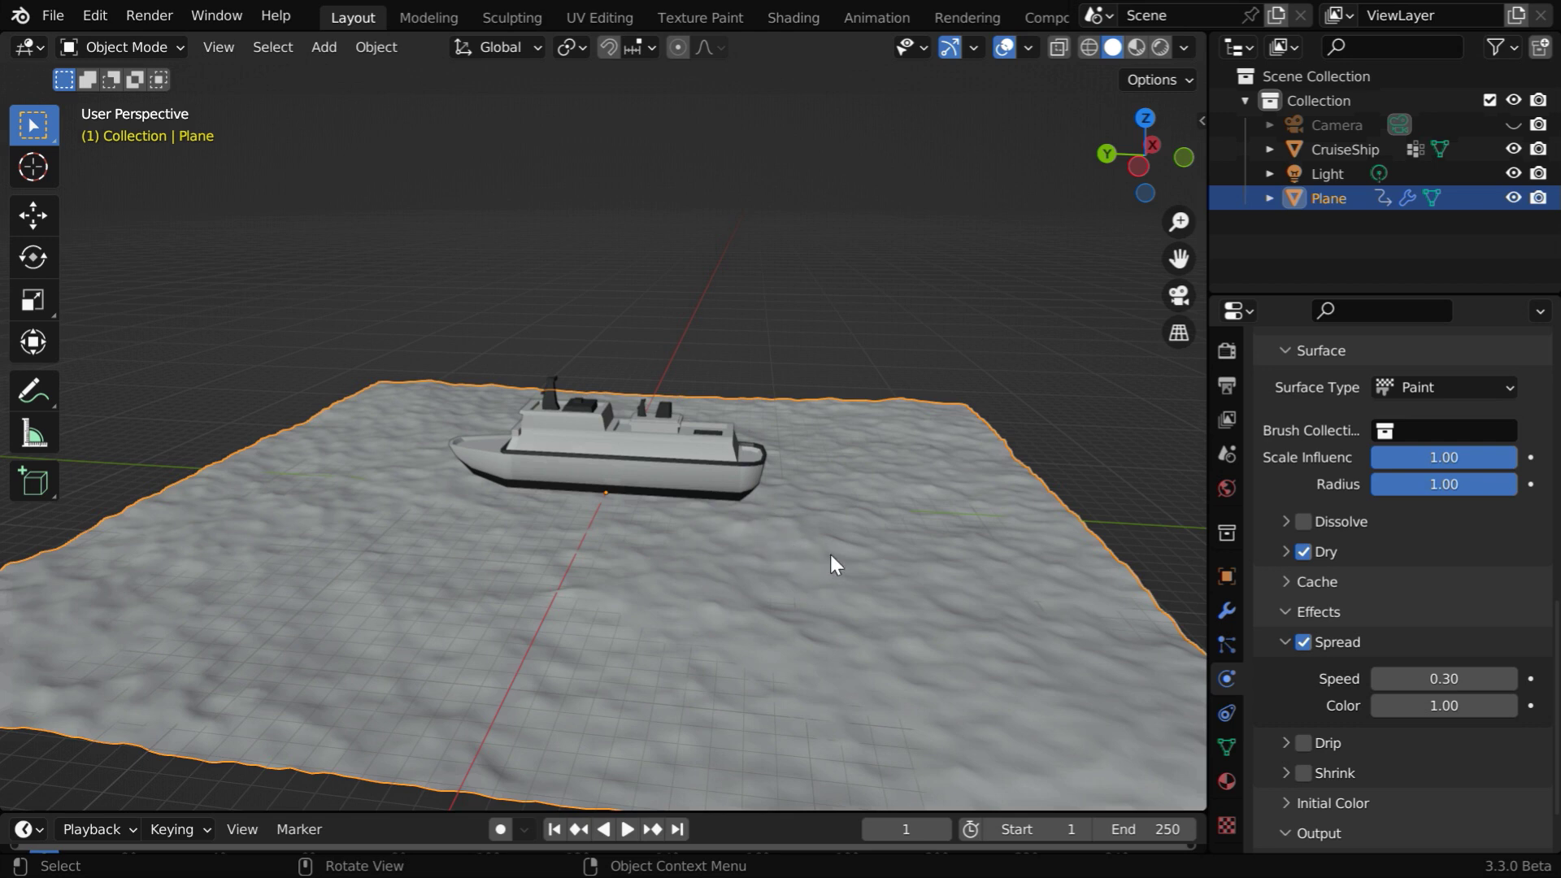
Create the dp_paintmap and dp_wetmap layers and confirm them under Color Attributes
scroll(1397, 730, "down", 2)
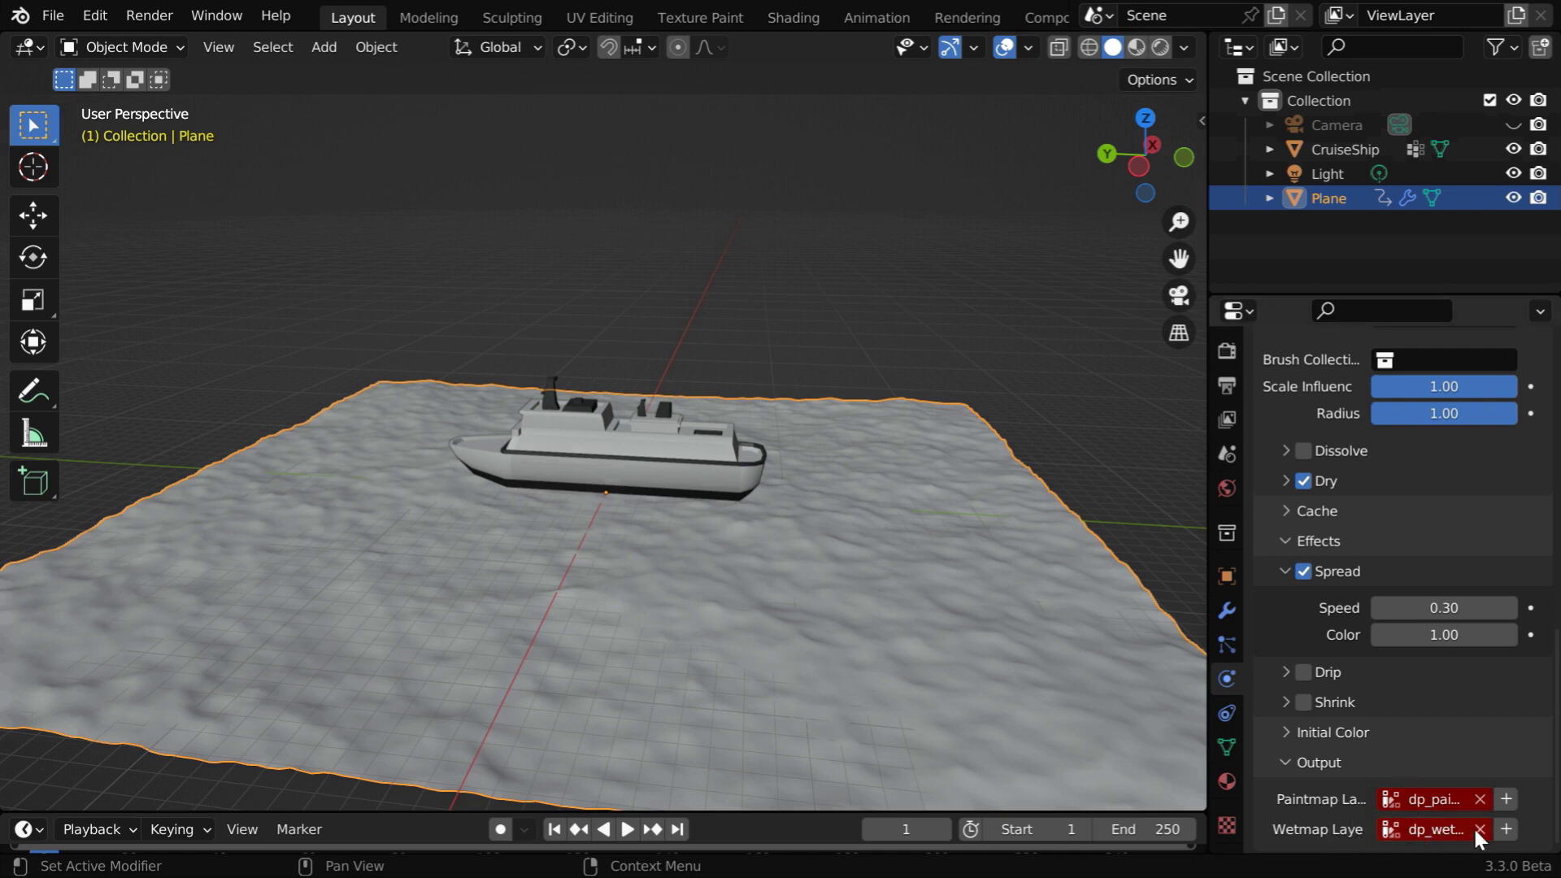
left_click(1507, 800)
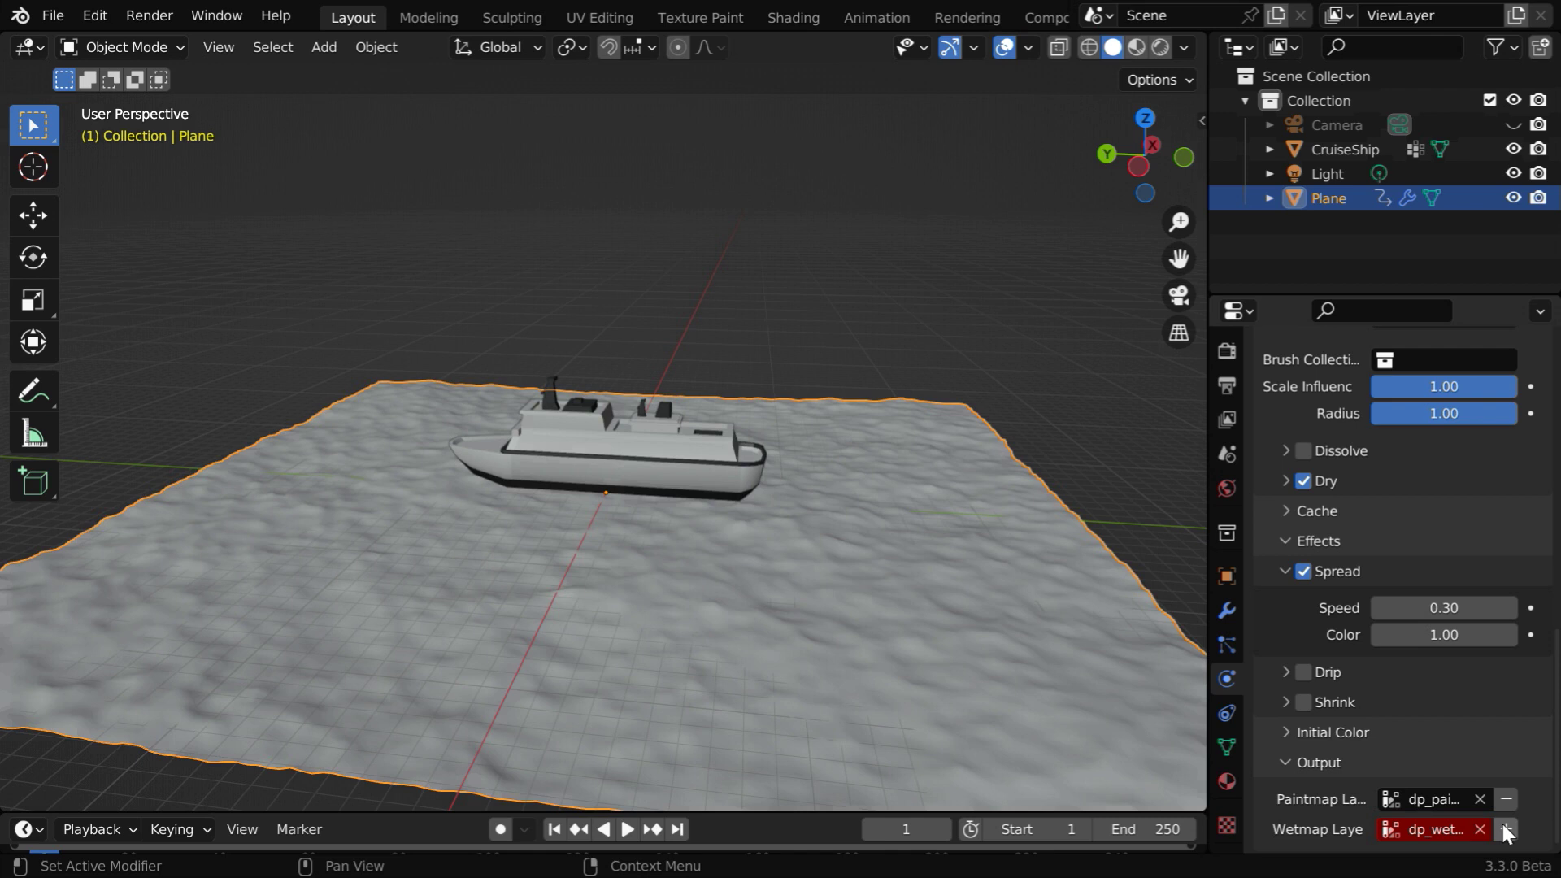
left_click(1504, 826)
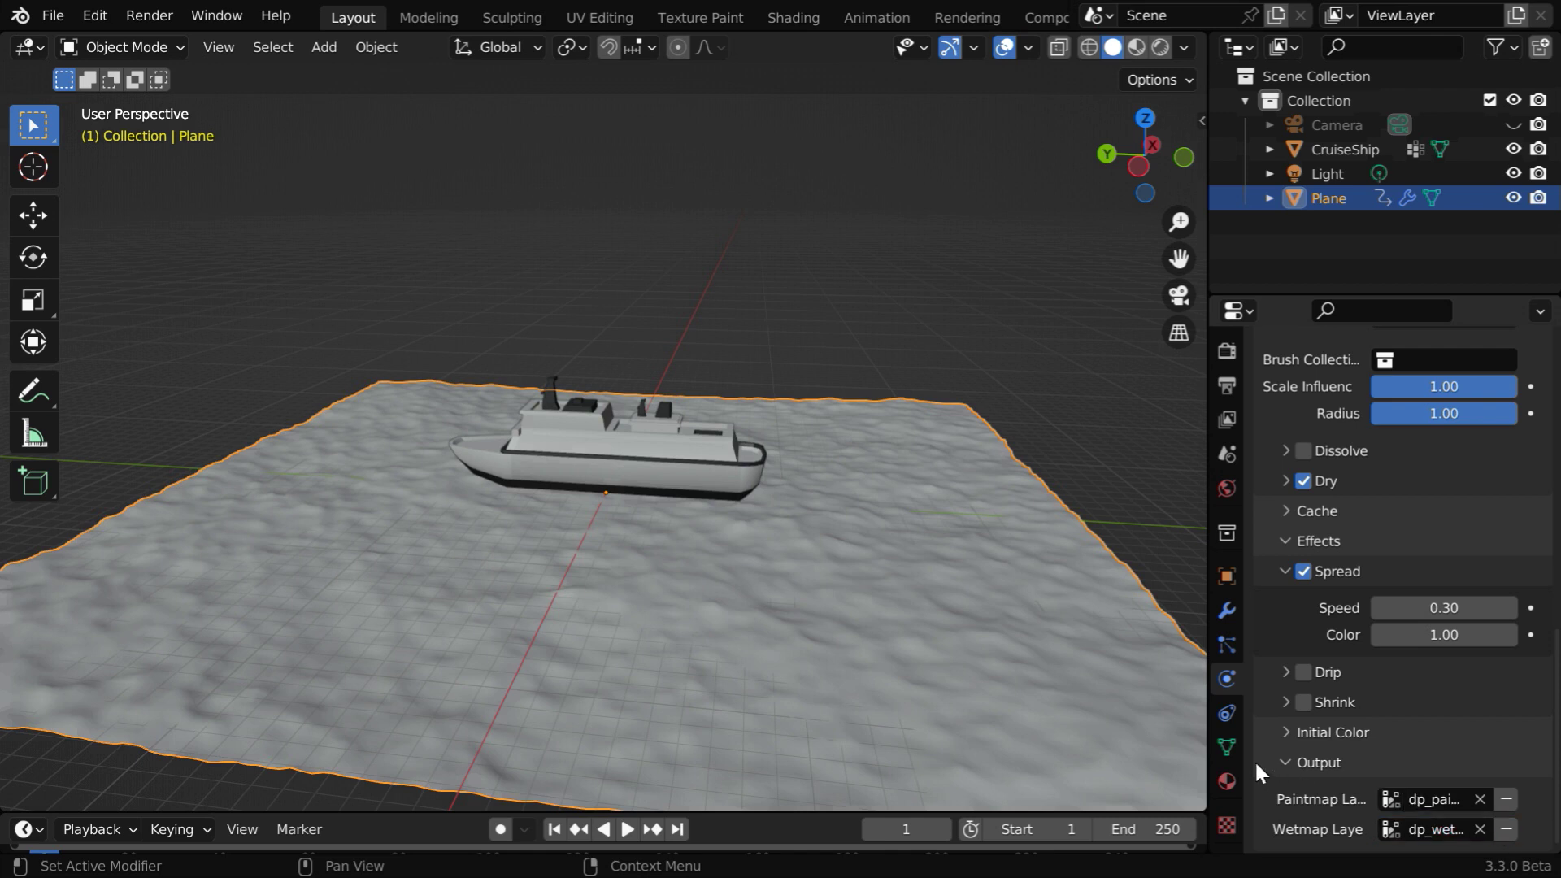
left_click(1227, 747)
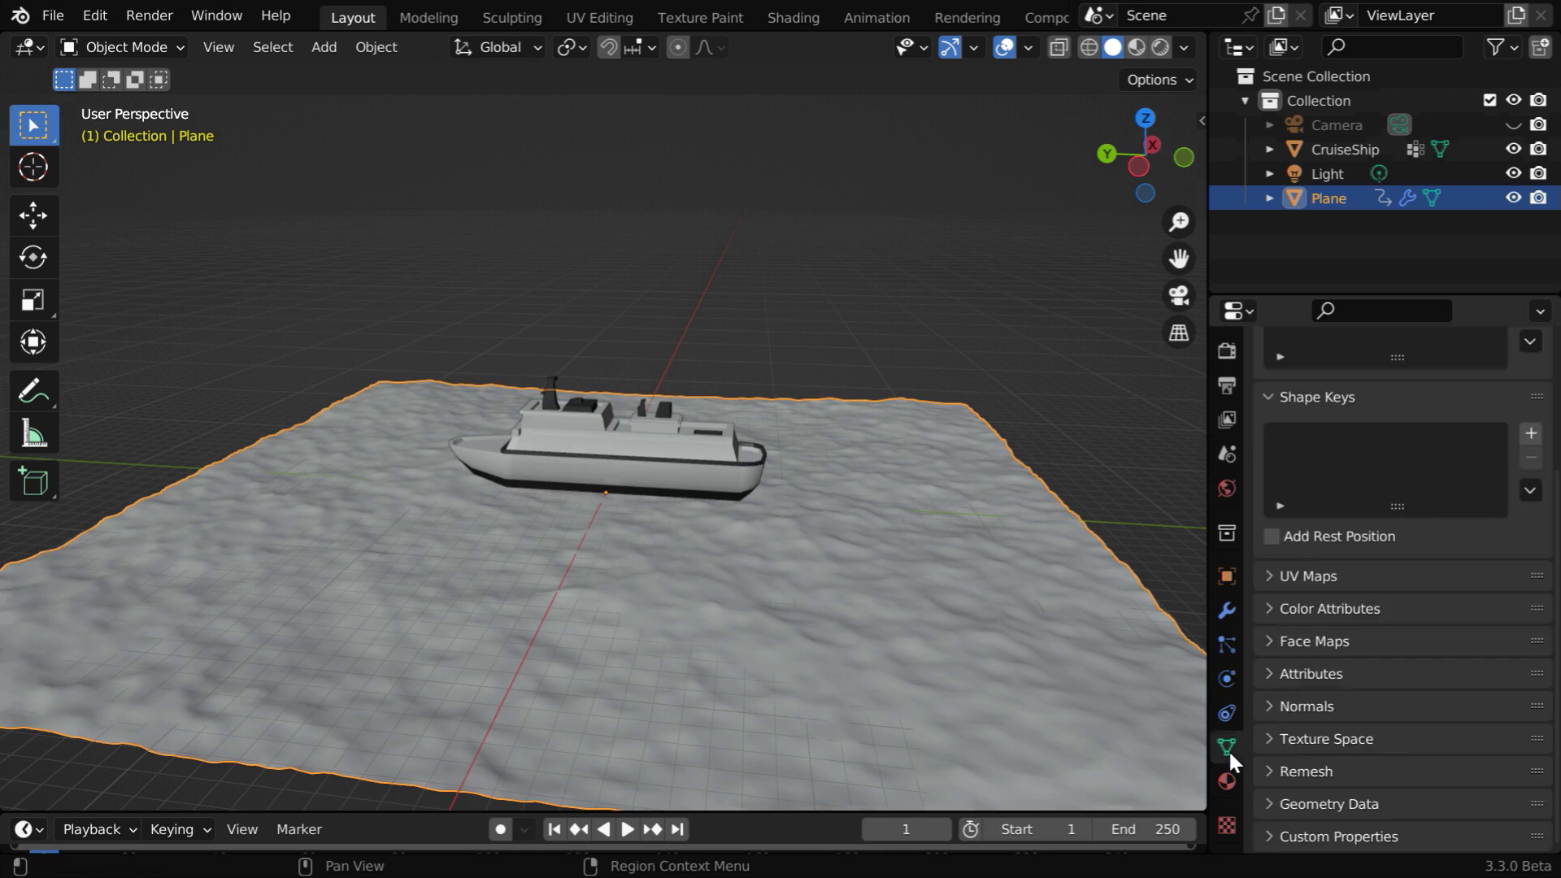
left_click(1268, 611)
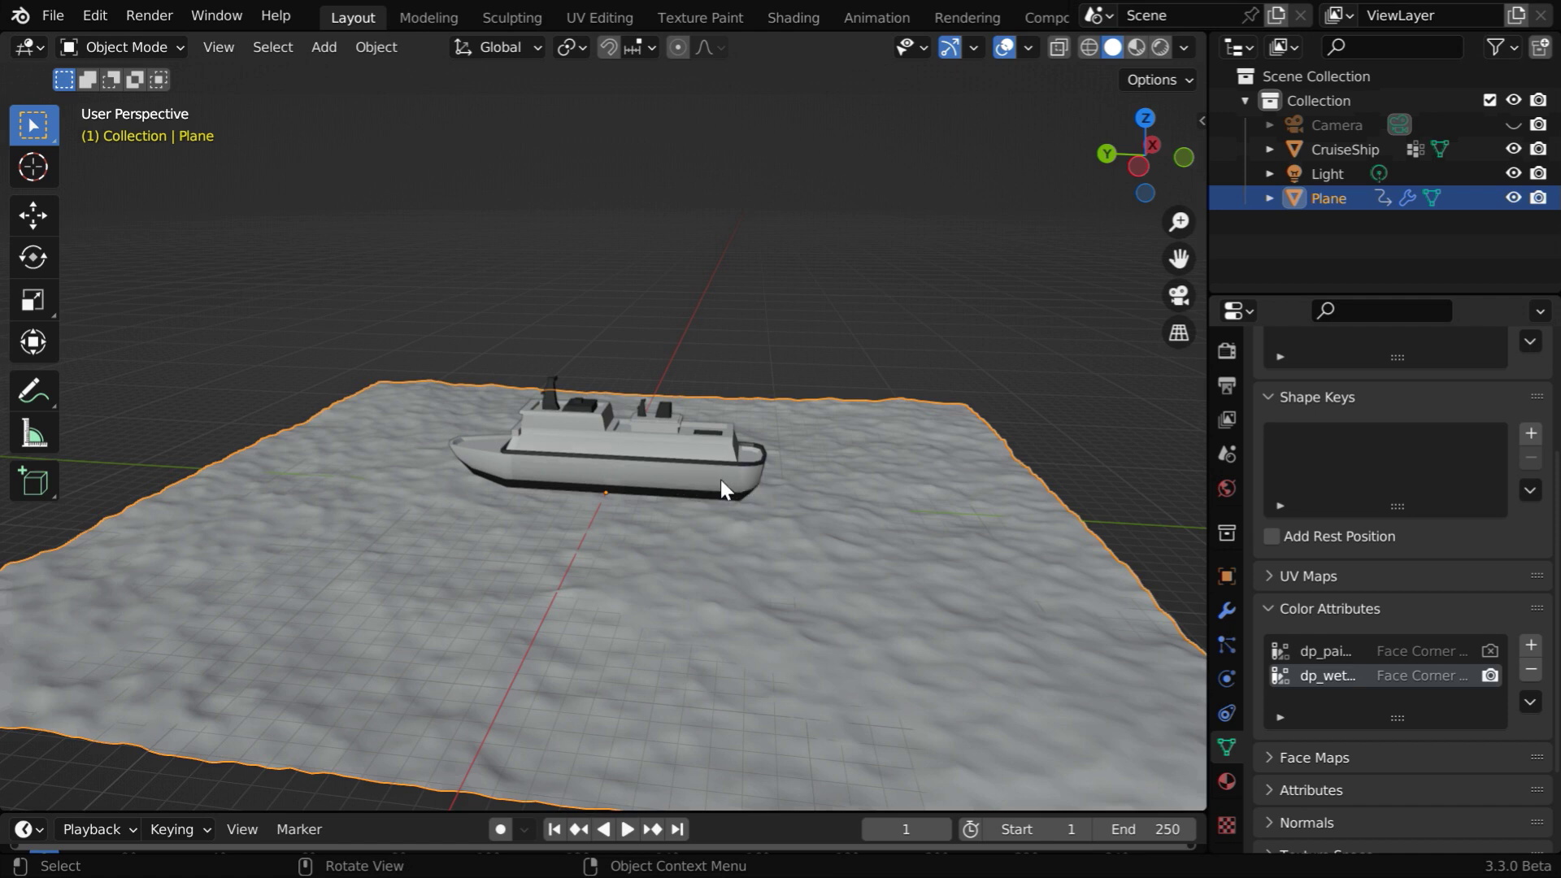
Select the CruiseShip and add Dynamic Paint physics to it as a Brush
left_click(686, 484)
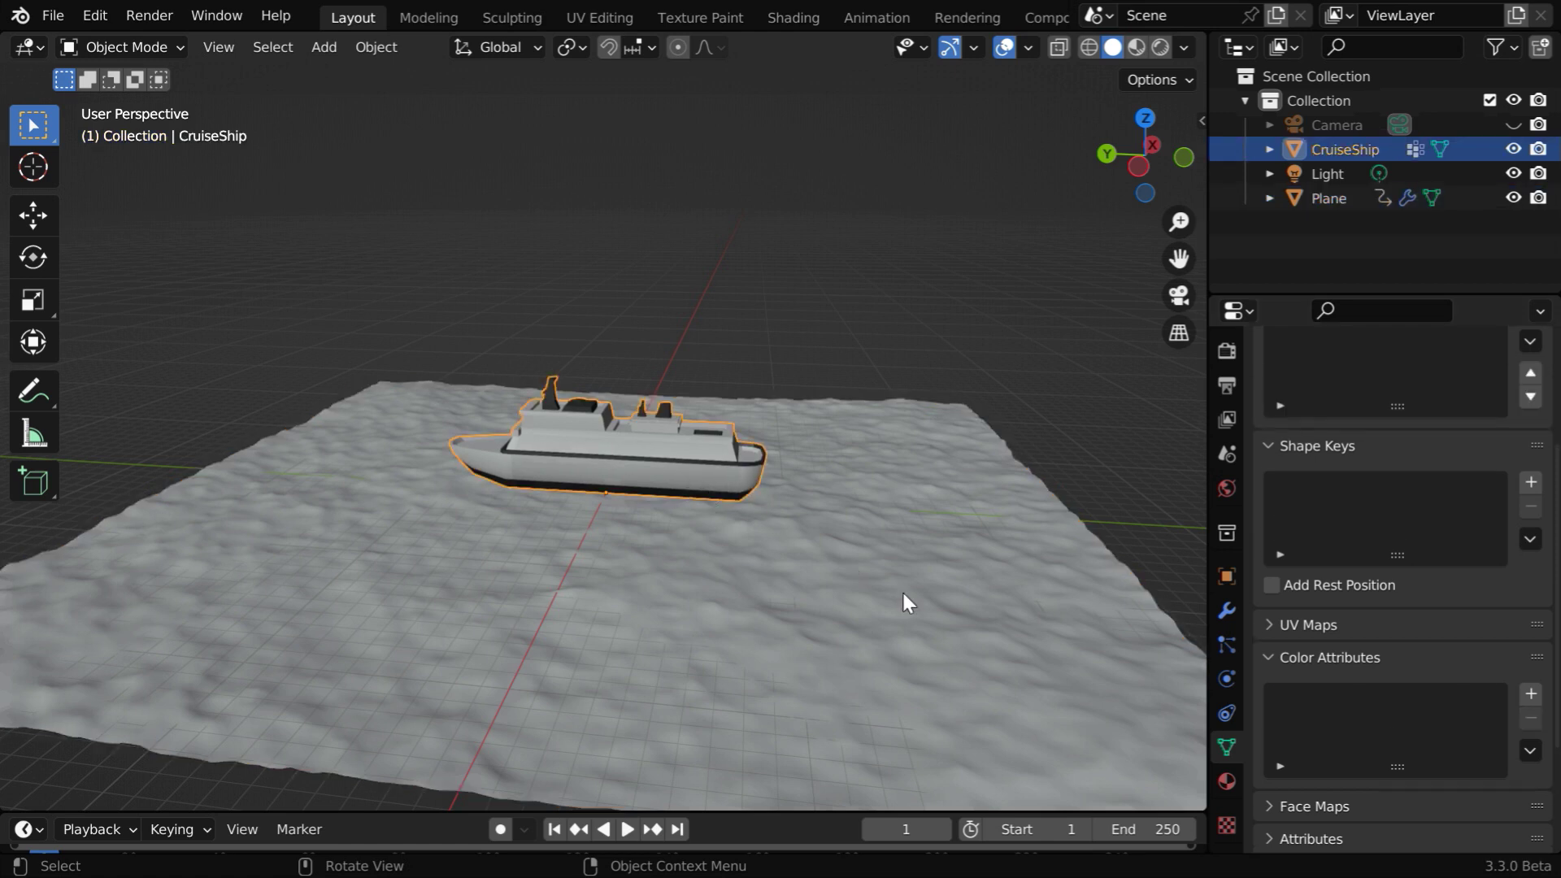
left_click(1228, 678)
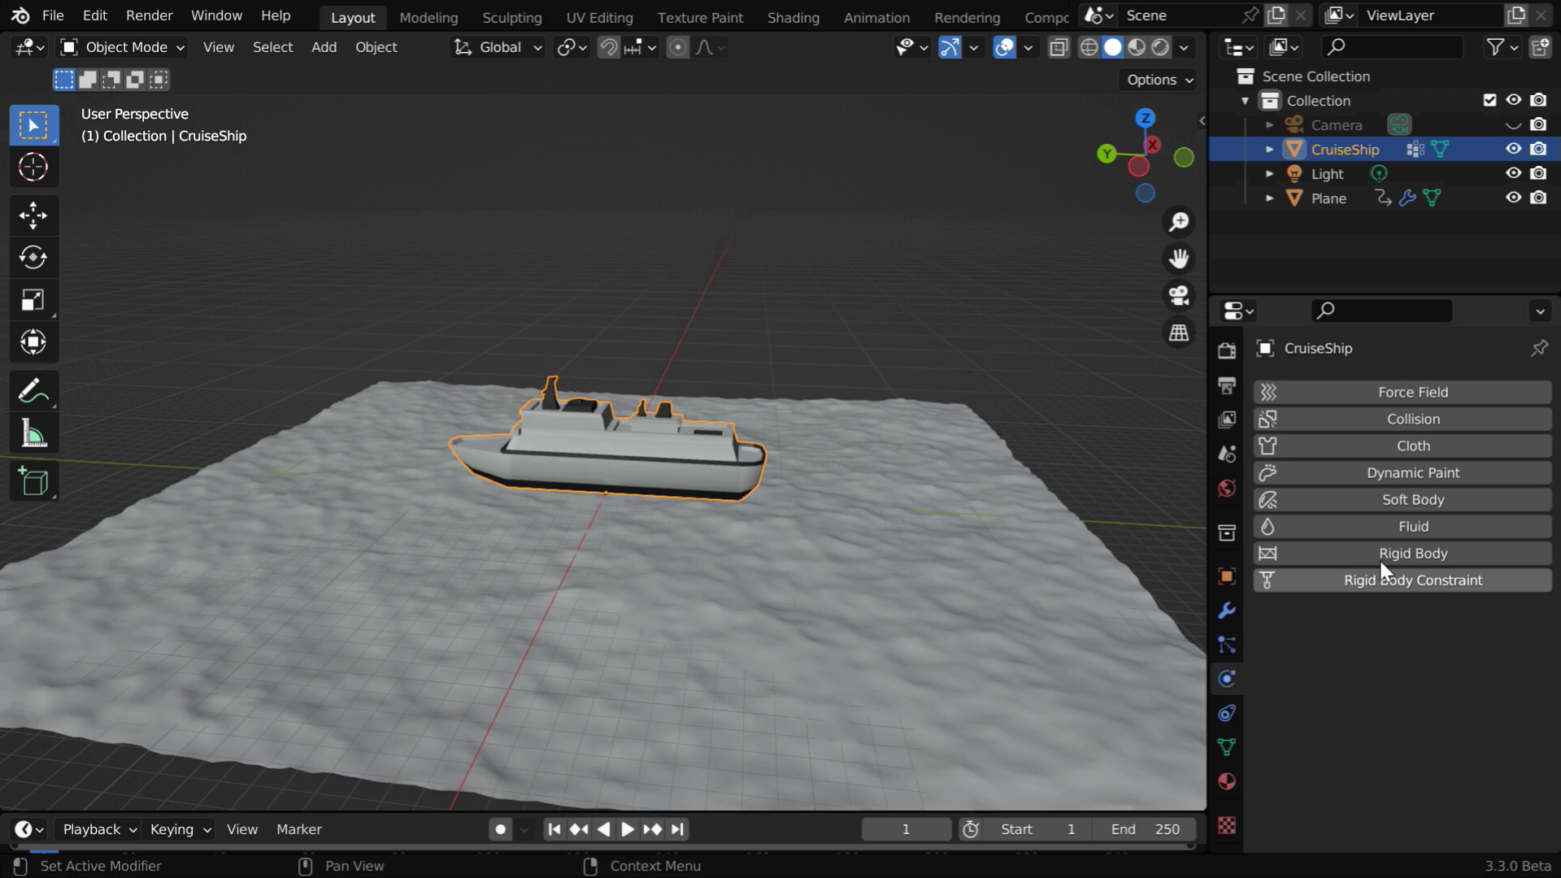
left_click(1450, 471)
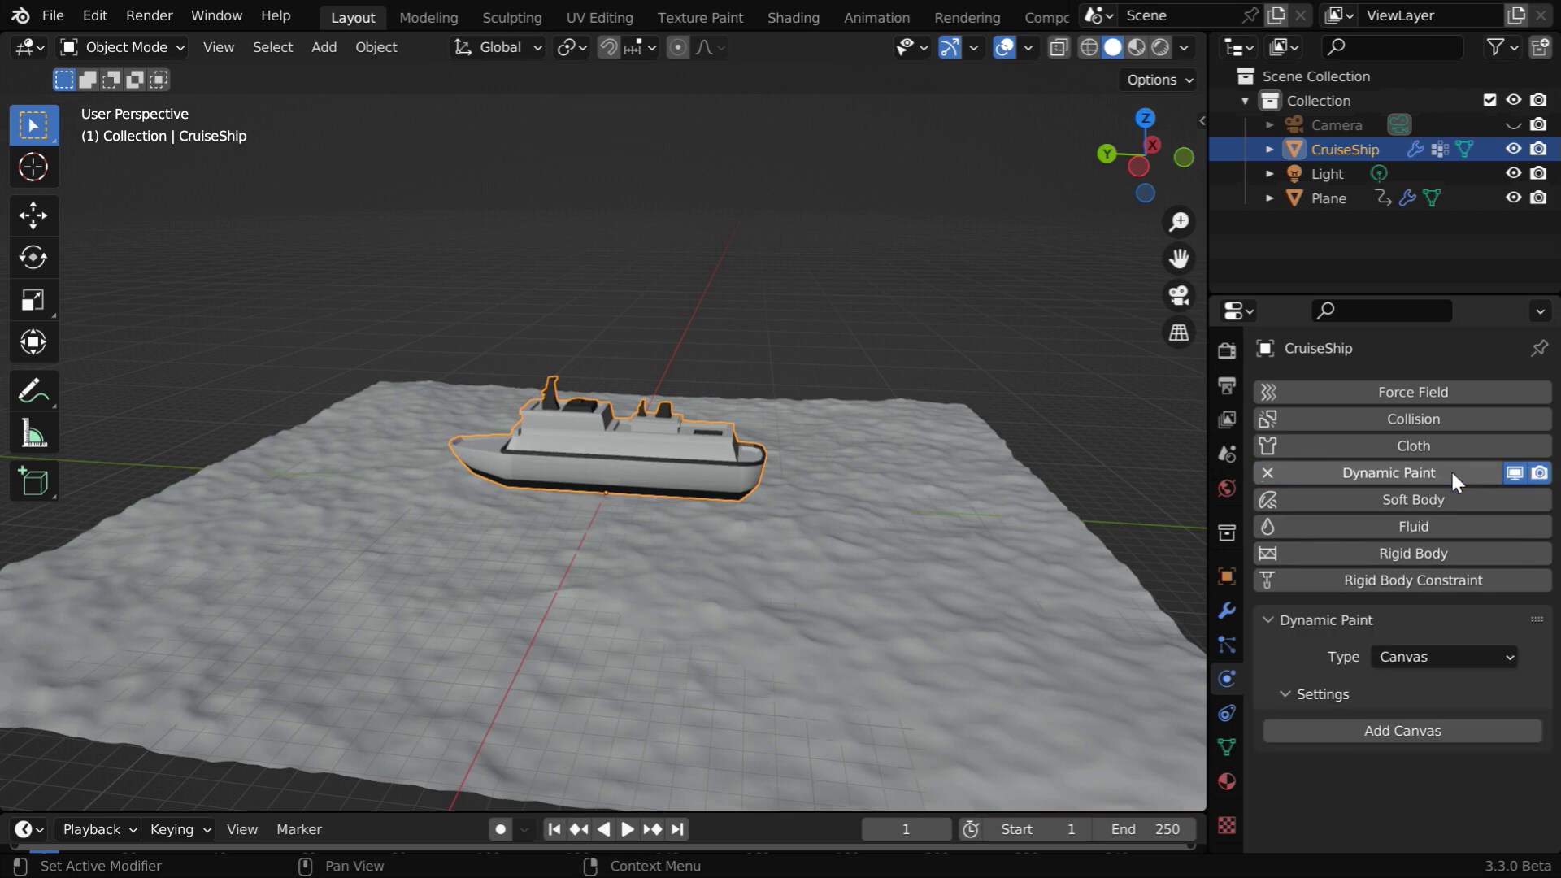
left_click(1443, 655)
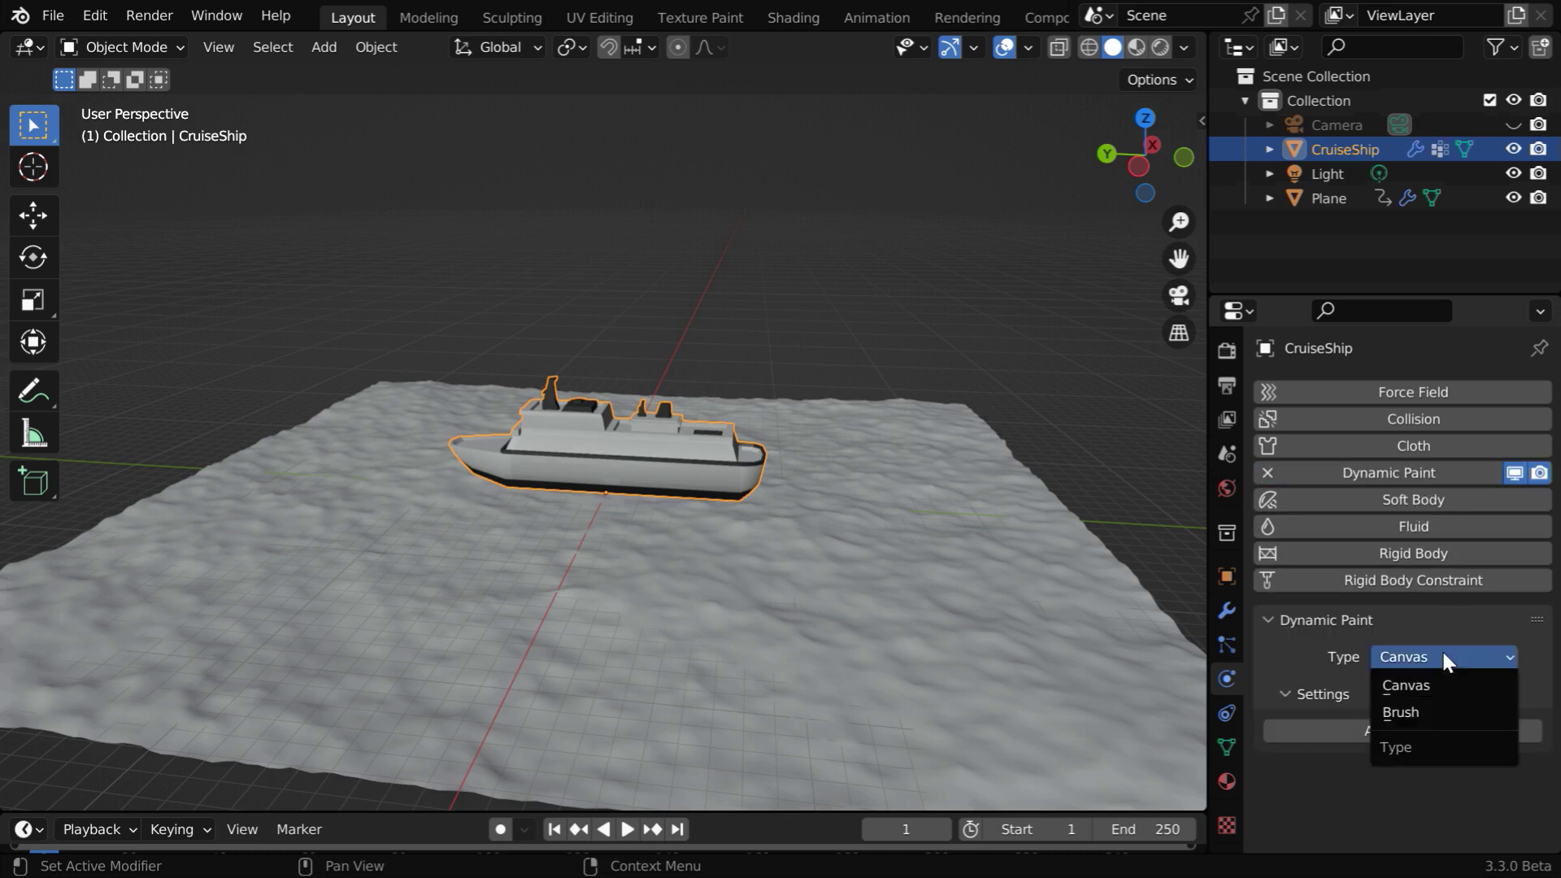
left_click(1424, 712)
left_click(1431, 729)
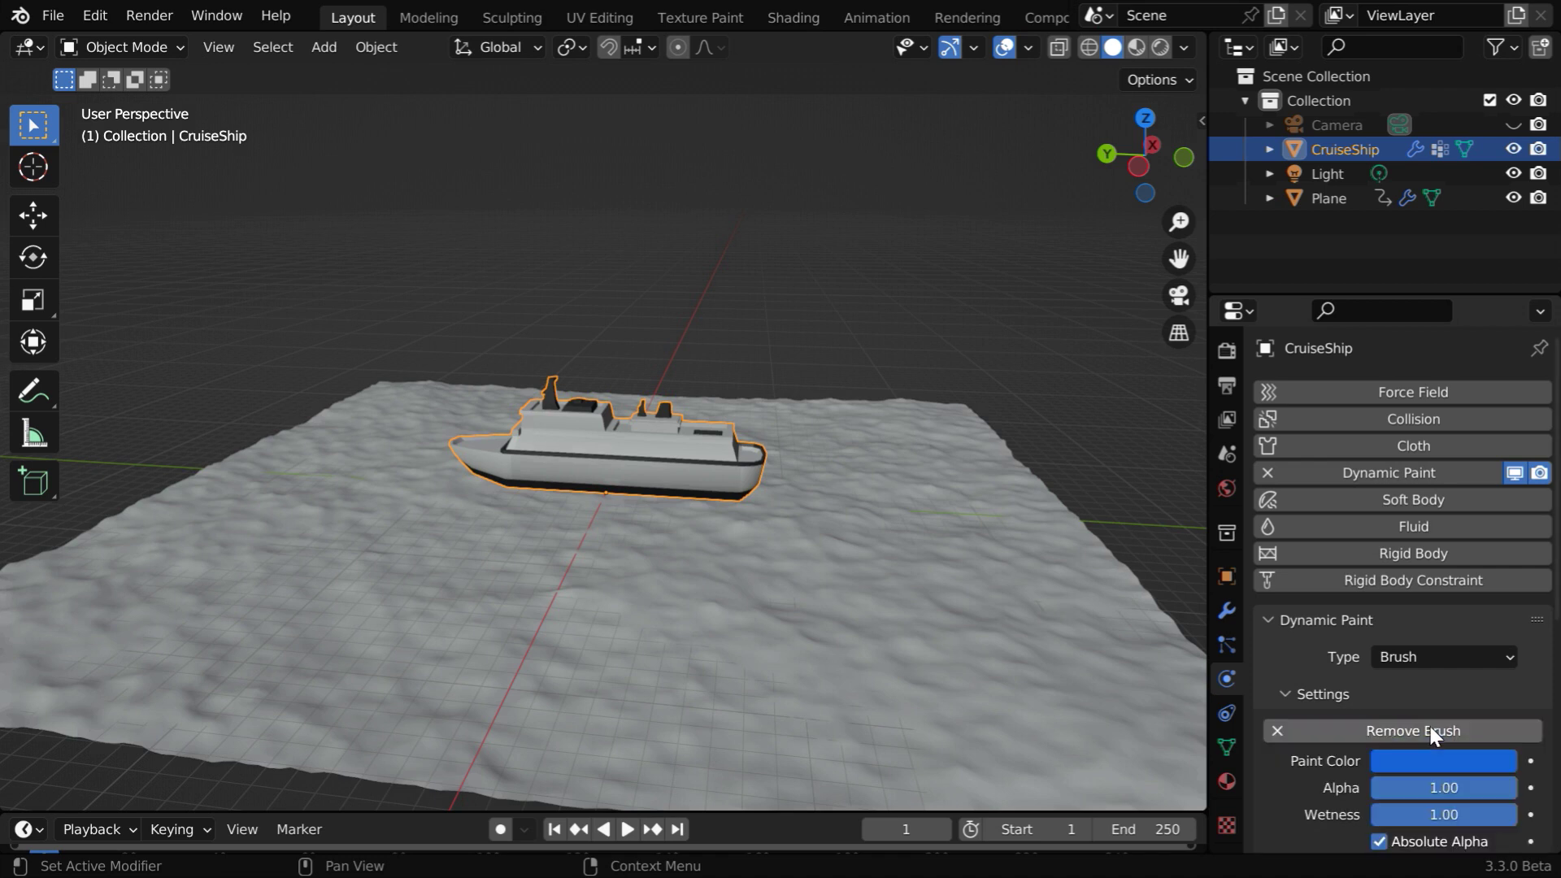
scroll(1431, 735, "down", 5)
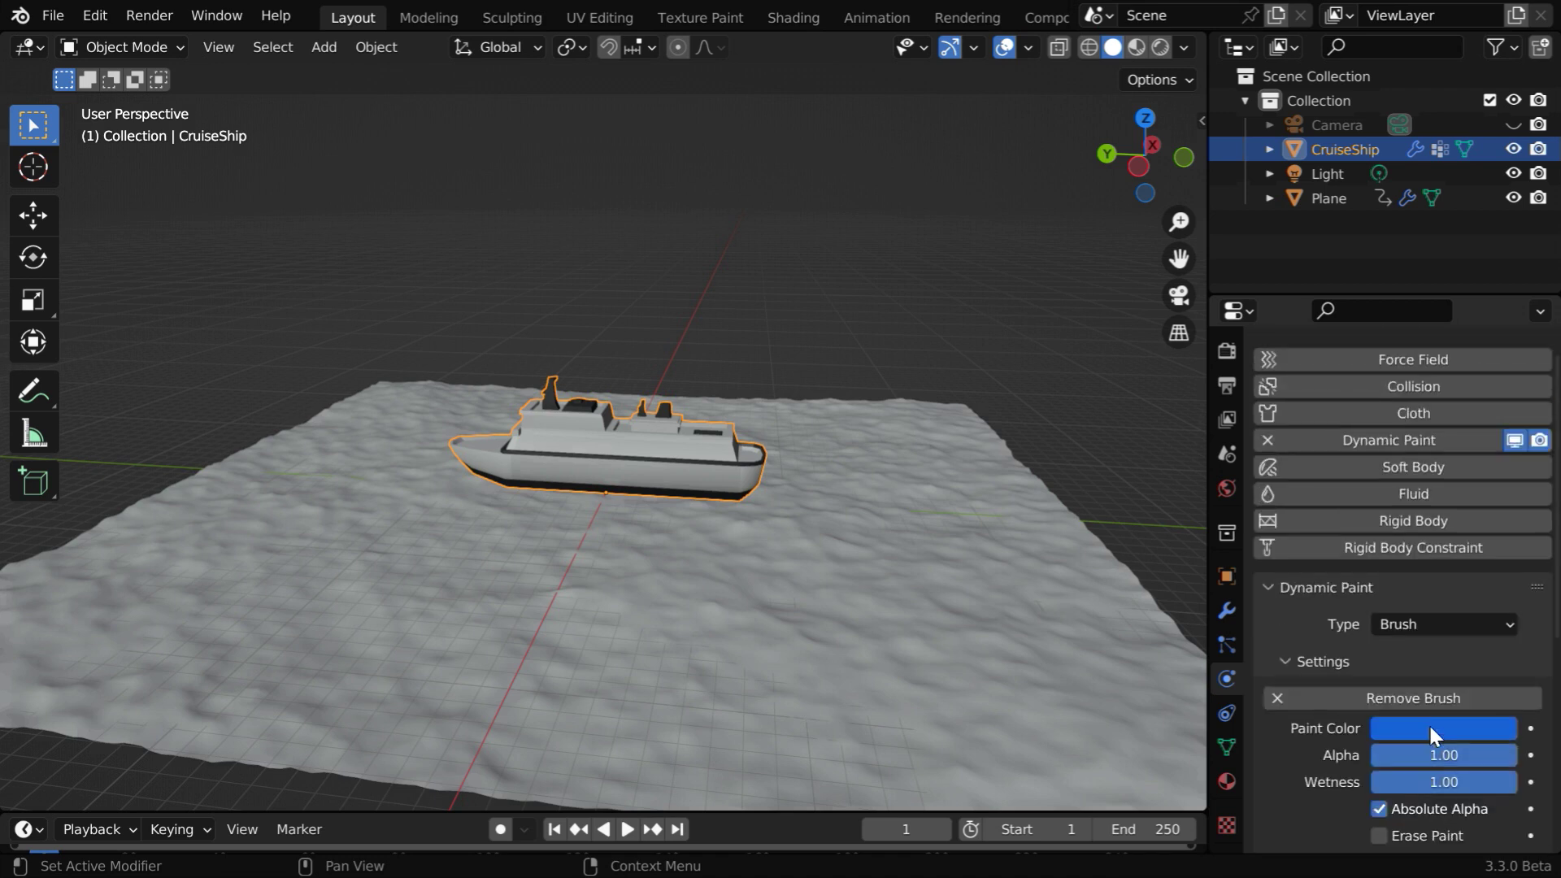
scroll(1428, 724, "up", 1)
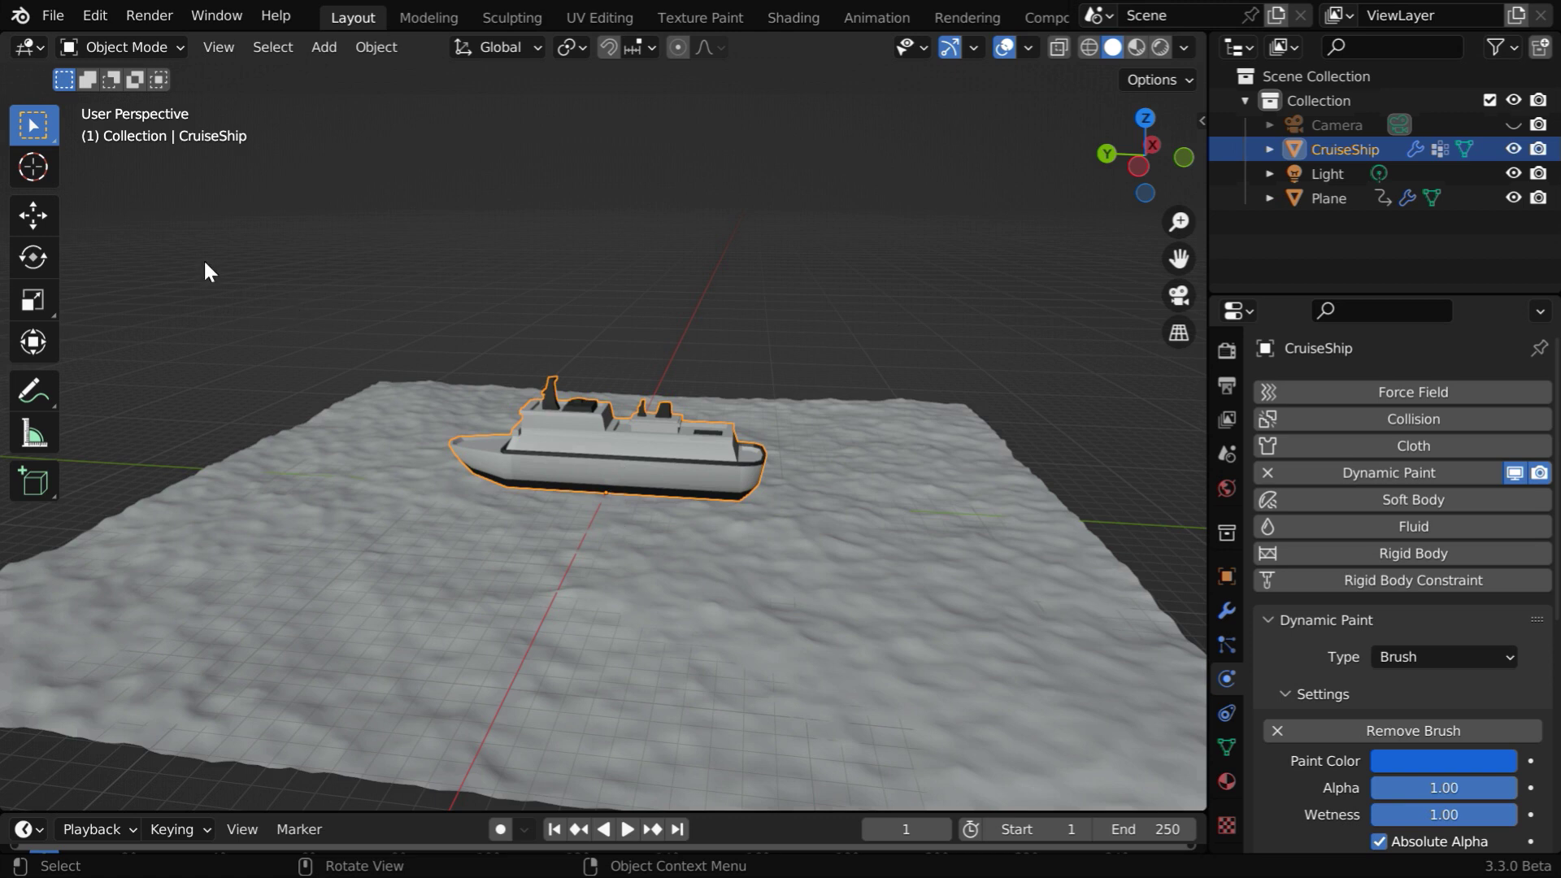
Lower the CruiseShip into the water at Z location -1.5 m
left_click(43, 216)
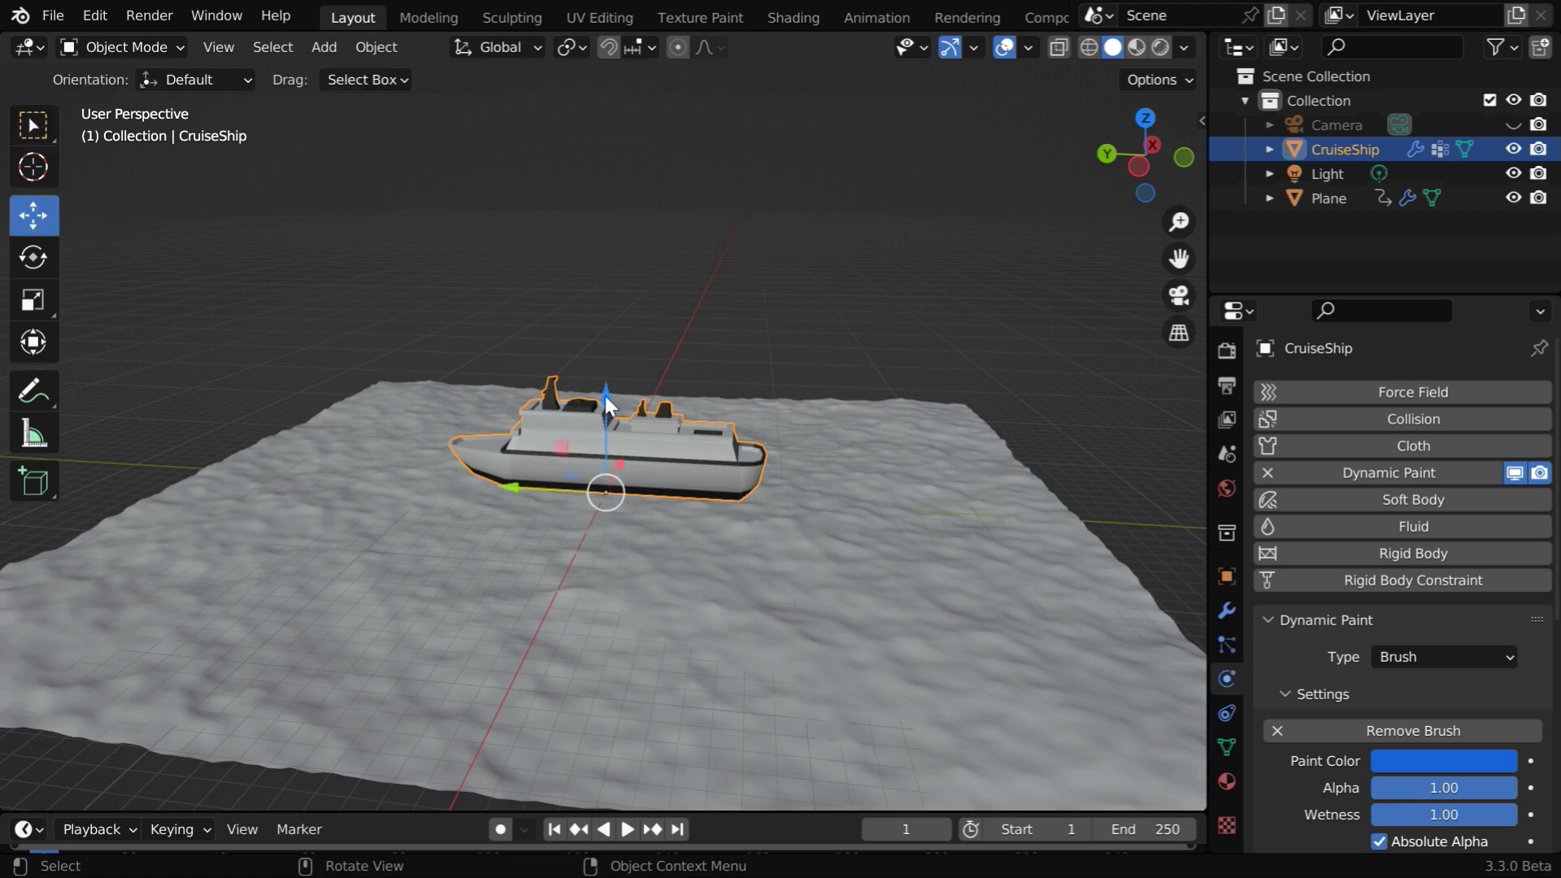
left_click_drag(604, 397, 653, 457)
left_click(1227, 575)
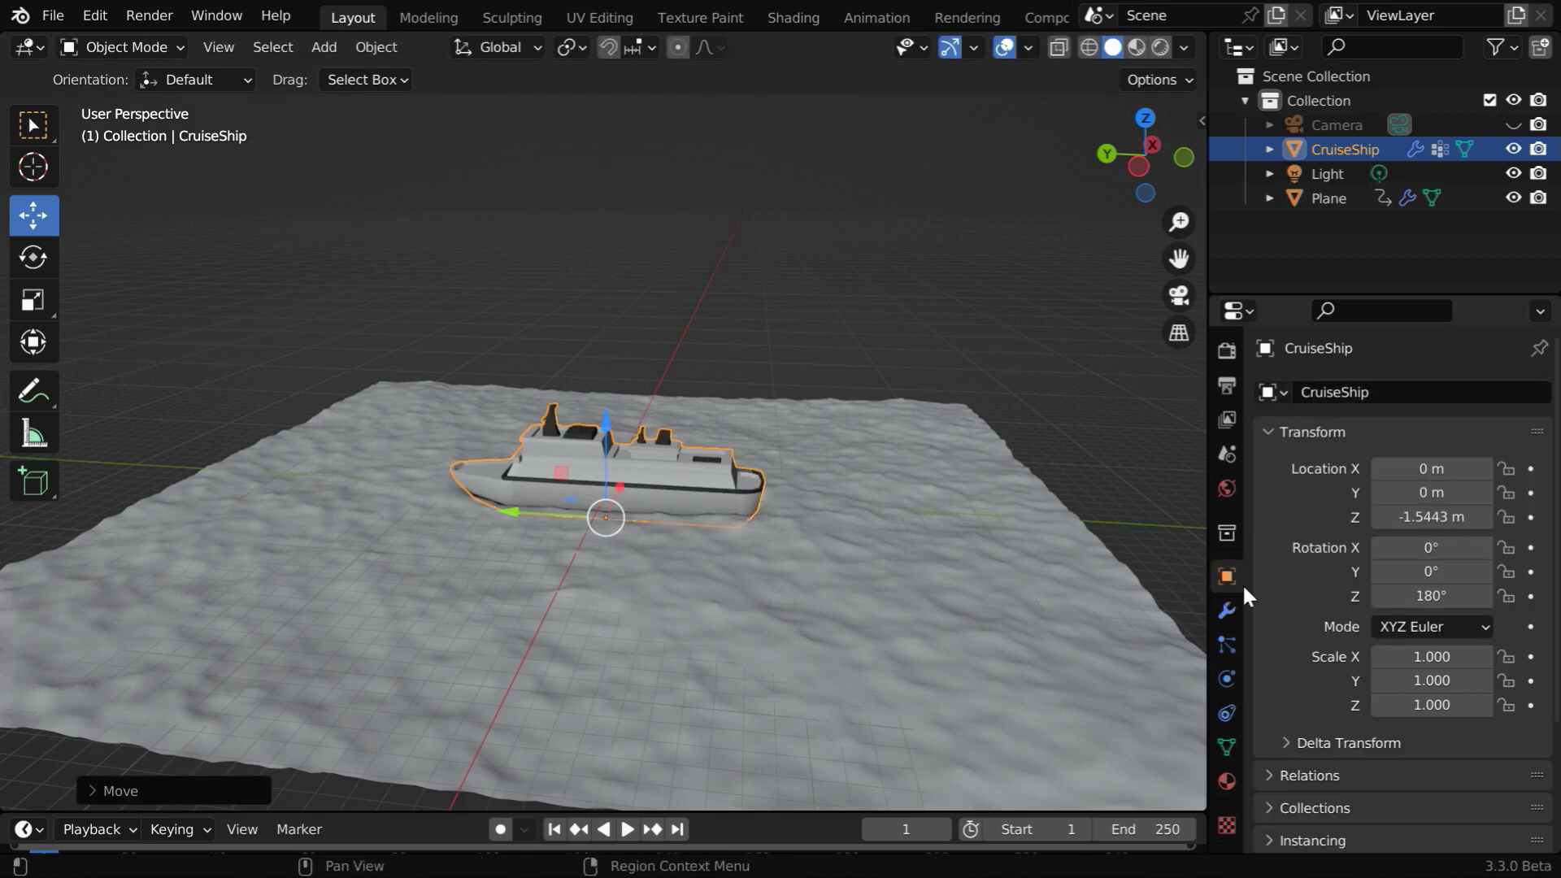
left_click(1478, 525)
key("BackSpace")
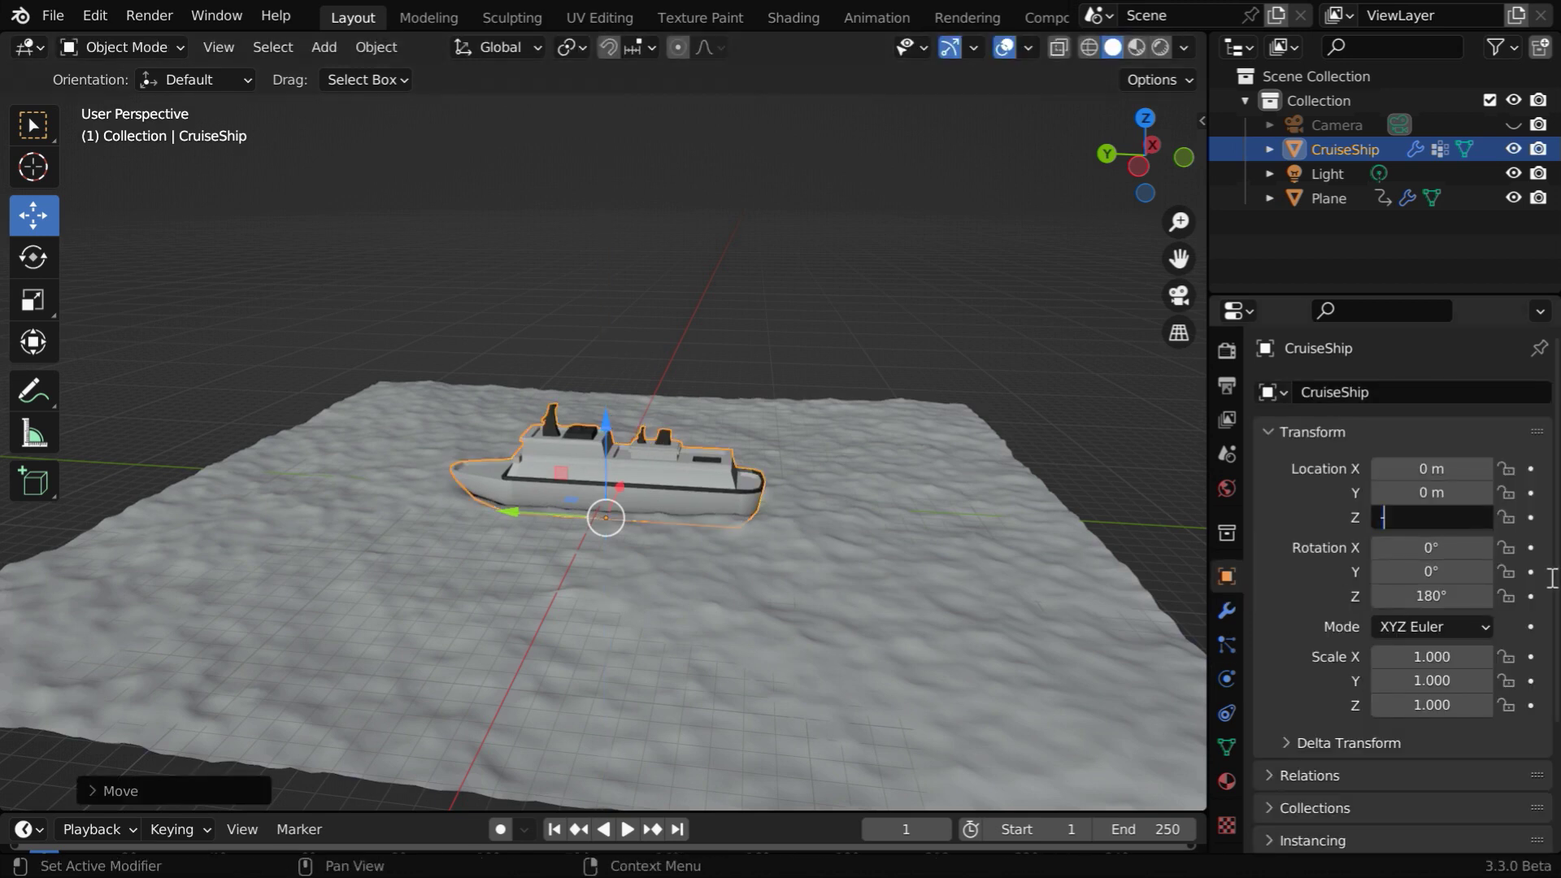
type("-1.5")
key("Return")
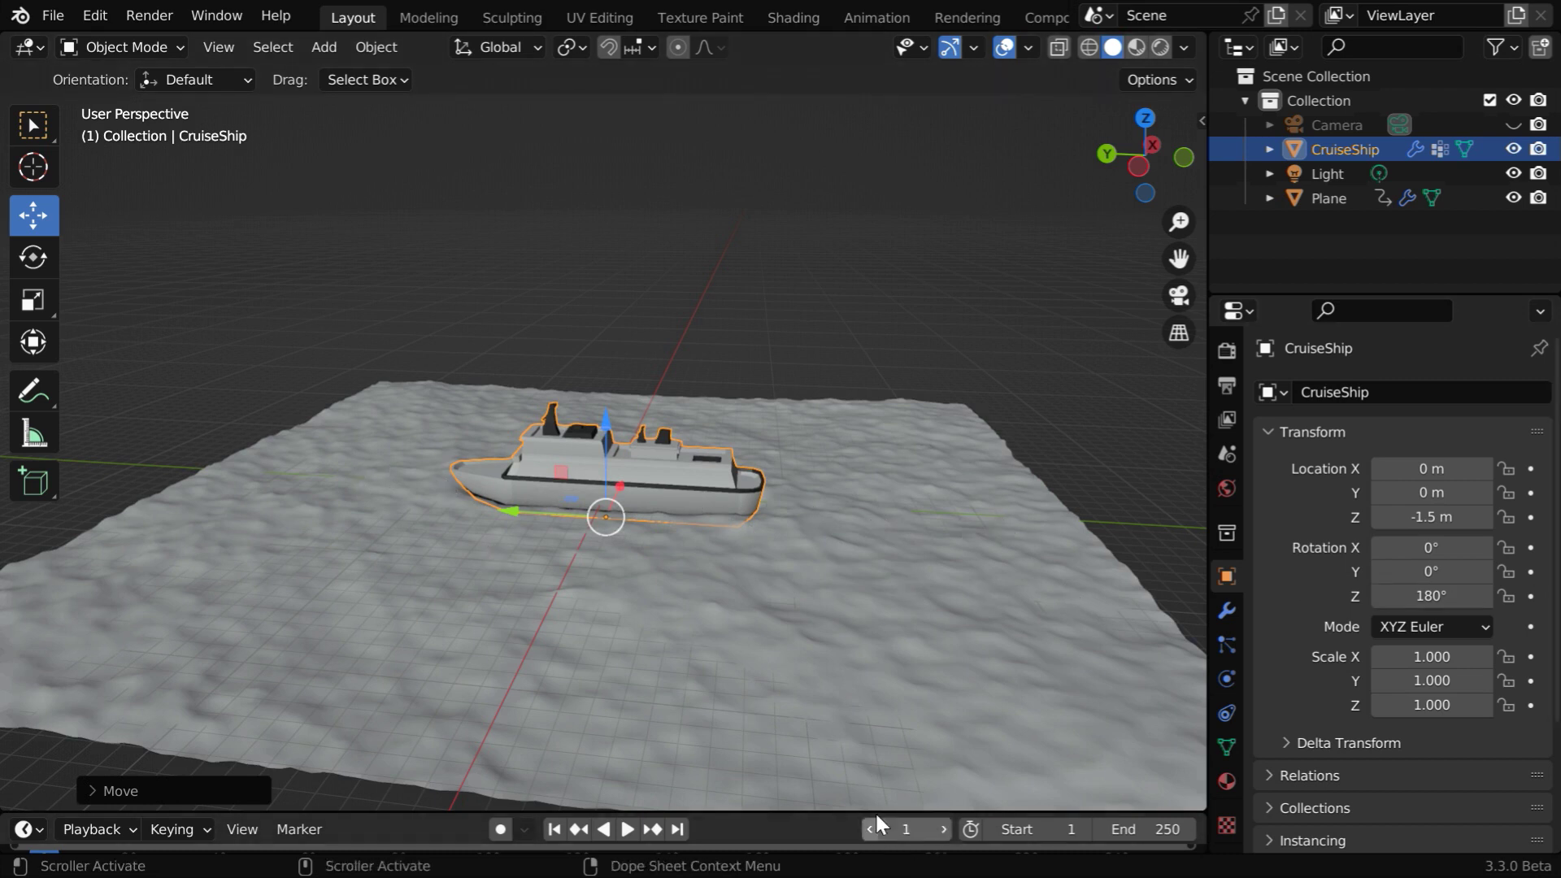
Keyframe the ship's Y at -14.263 m on frame 1 and 12.562 m on frame 250
left_click_drag(512, 527, 779, 568)
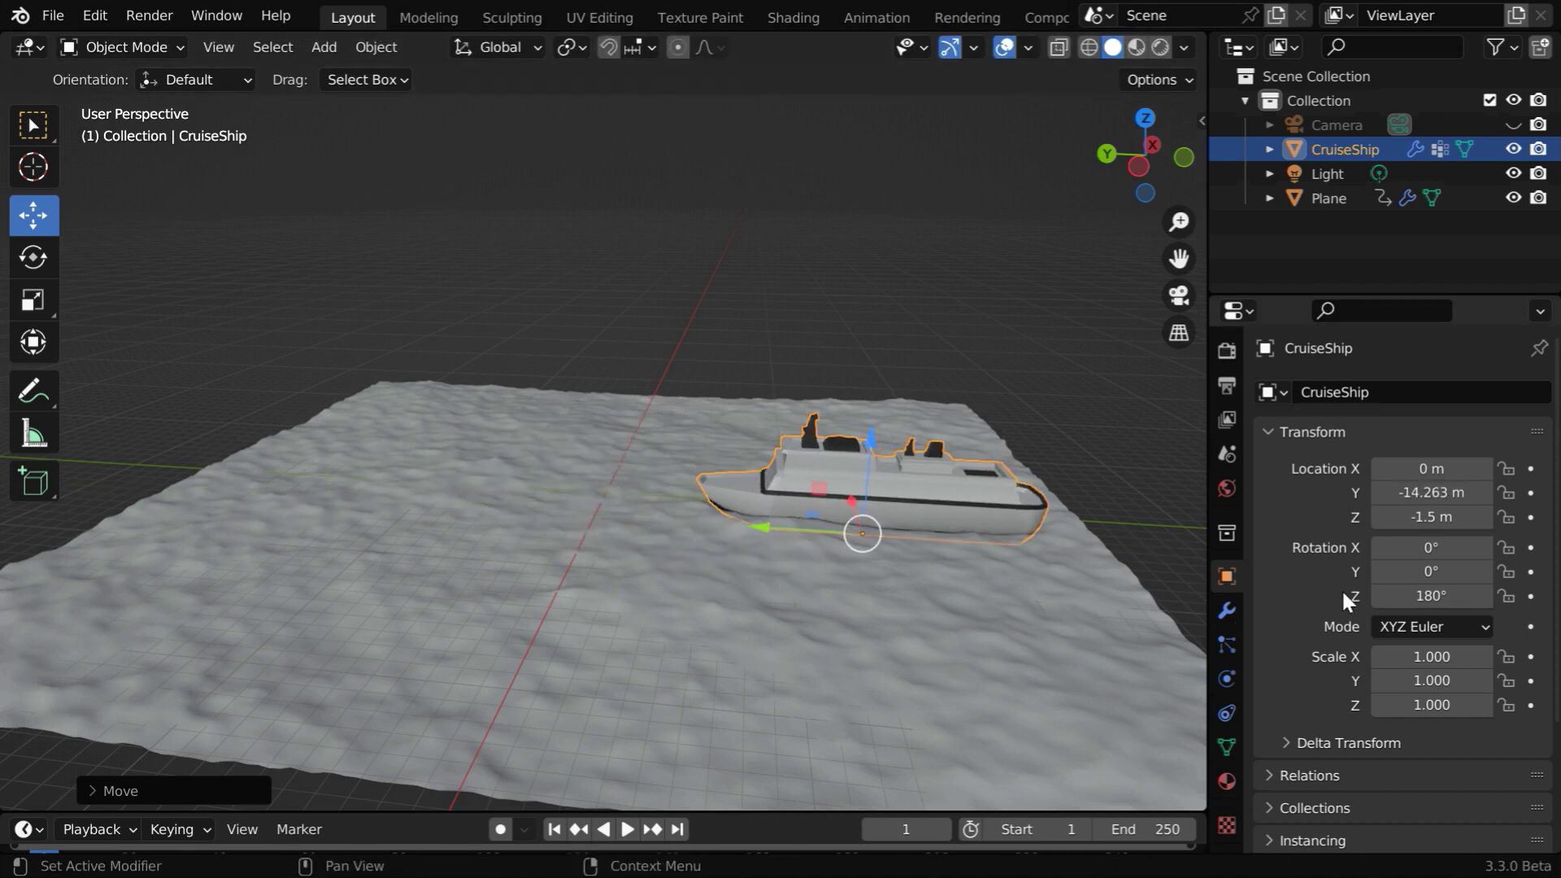
left_click(1531, 492)
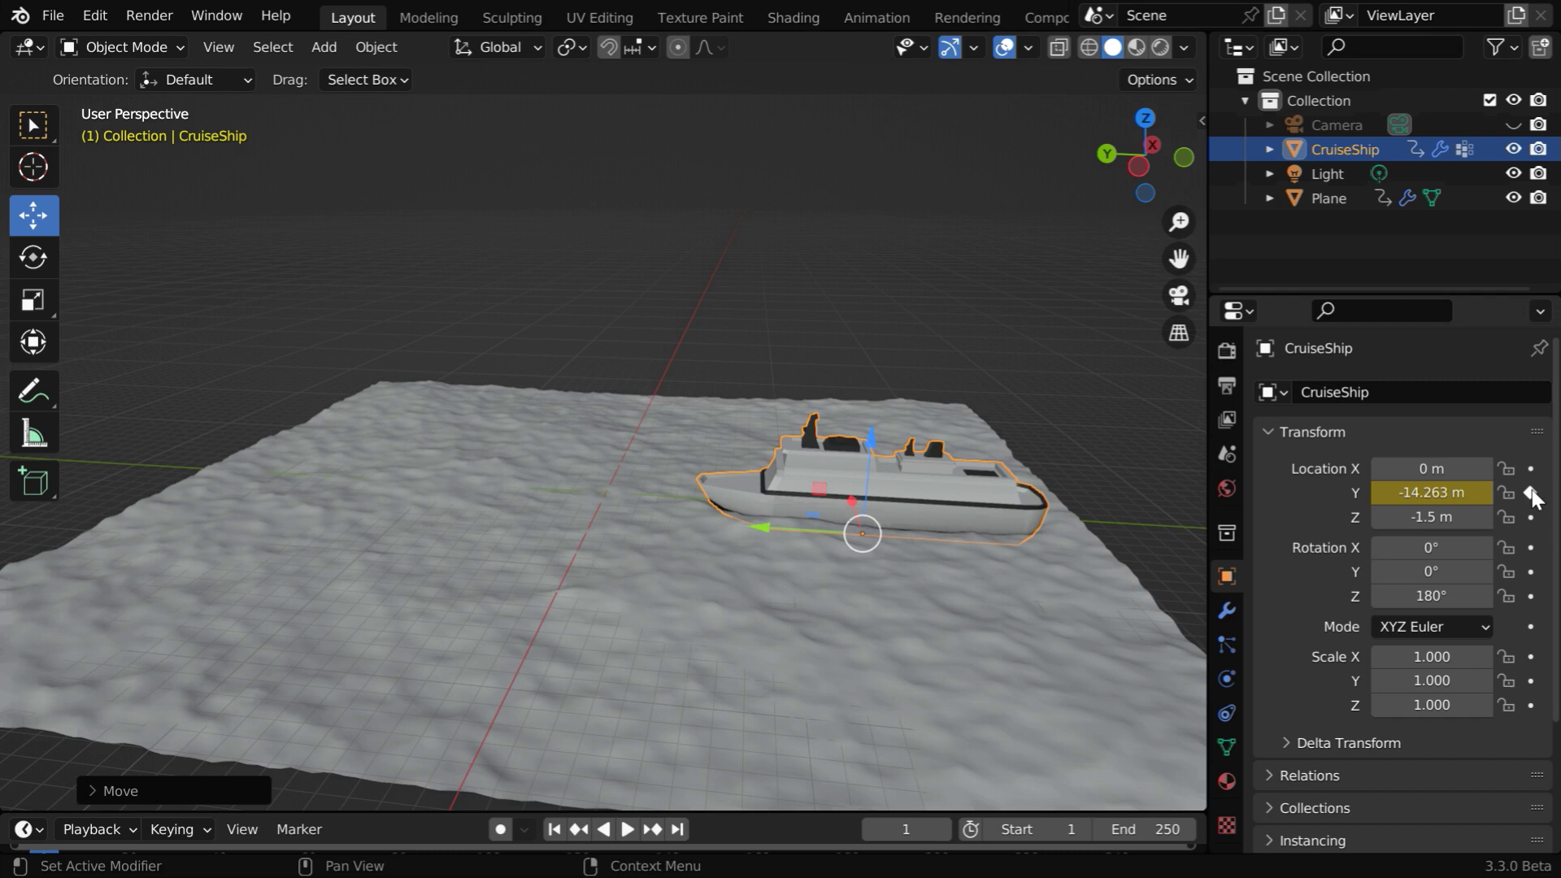
left_click(679, 830)
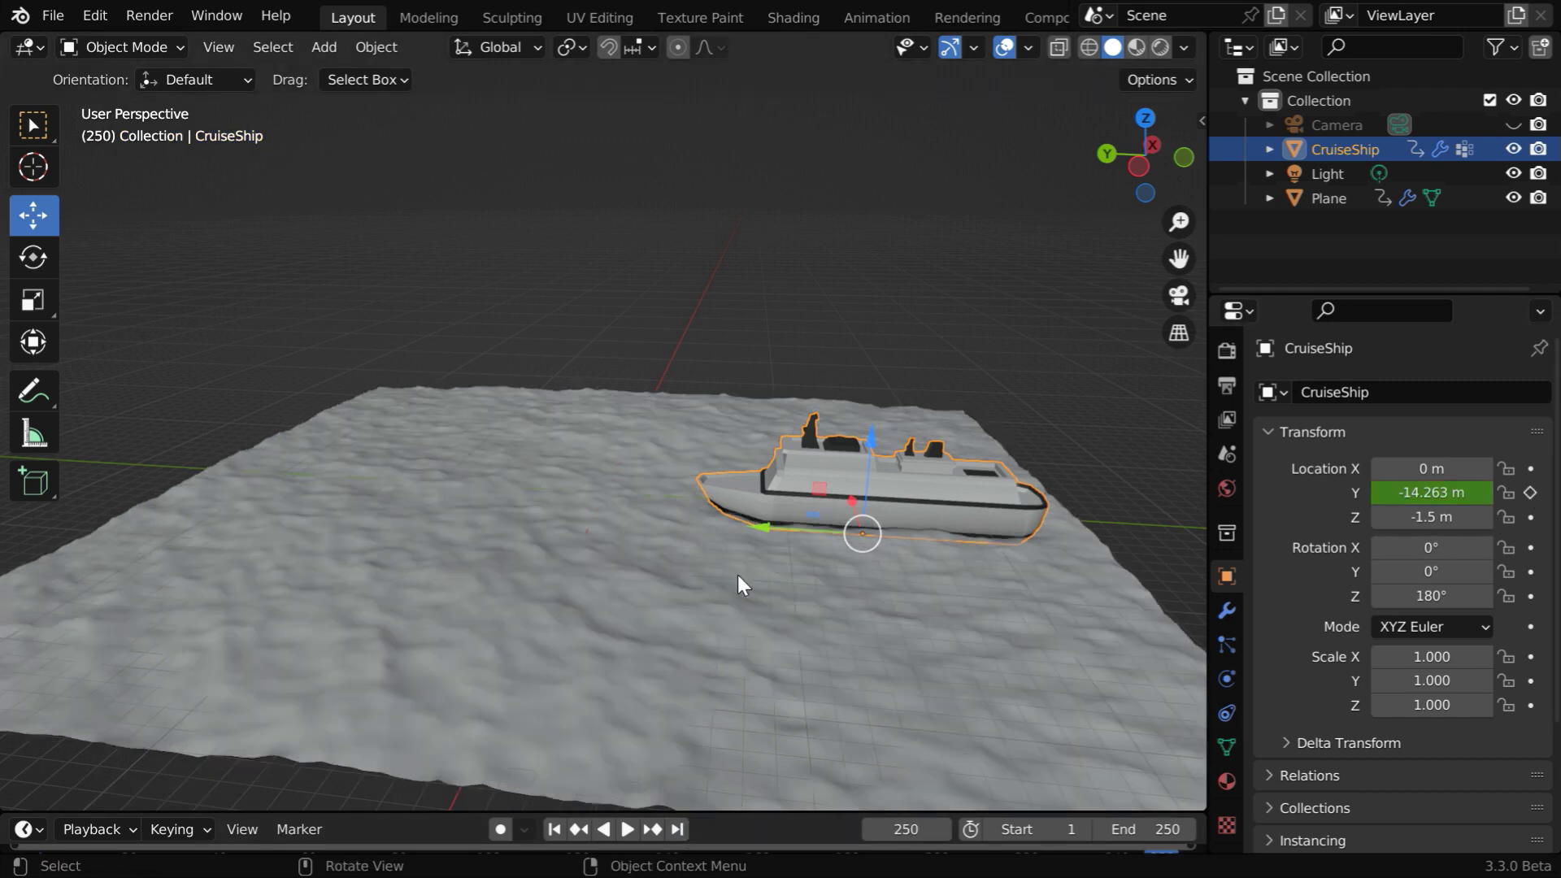
left_click_drag(767, 539, 304, 461)
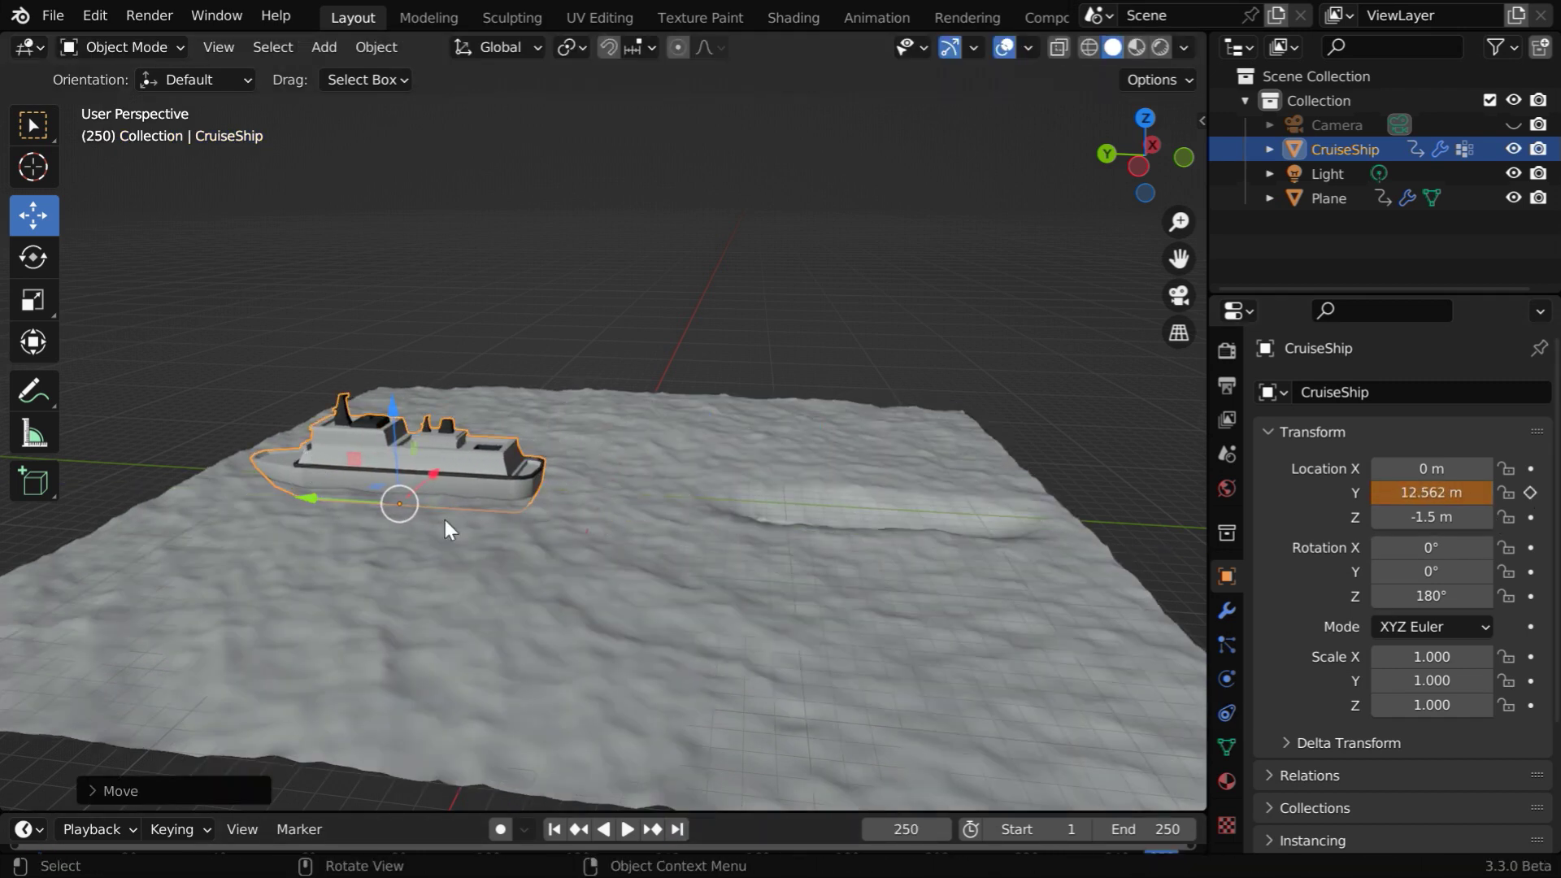
left_click(1530, 493)
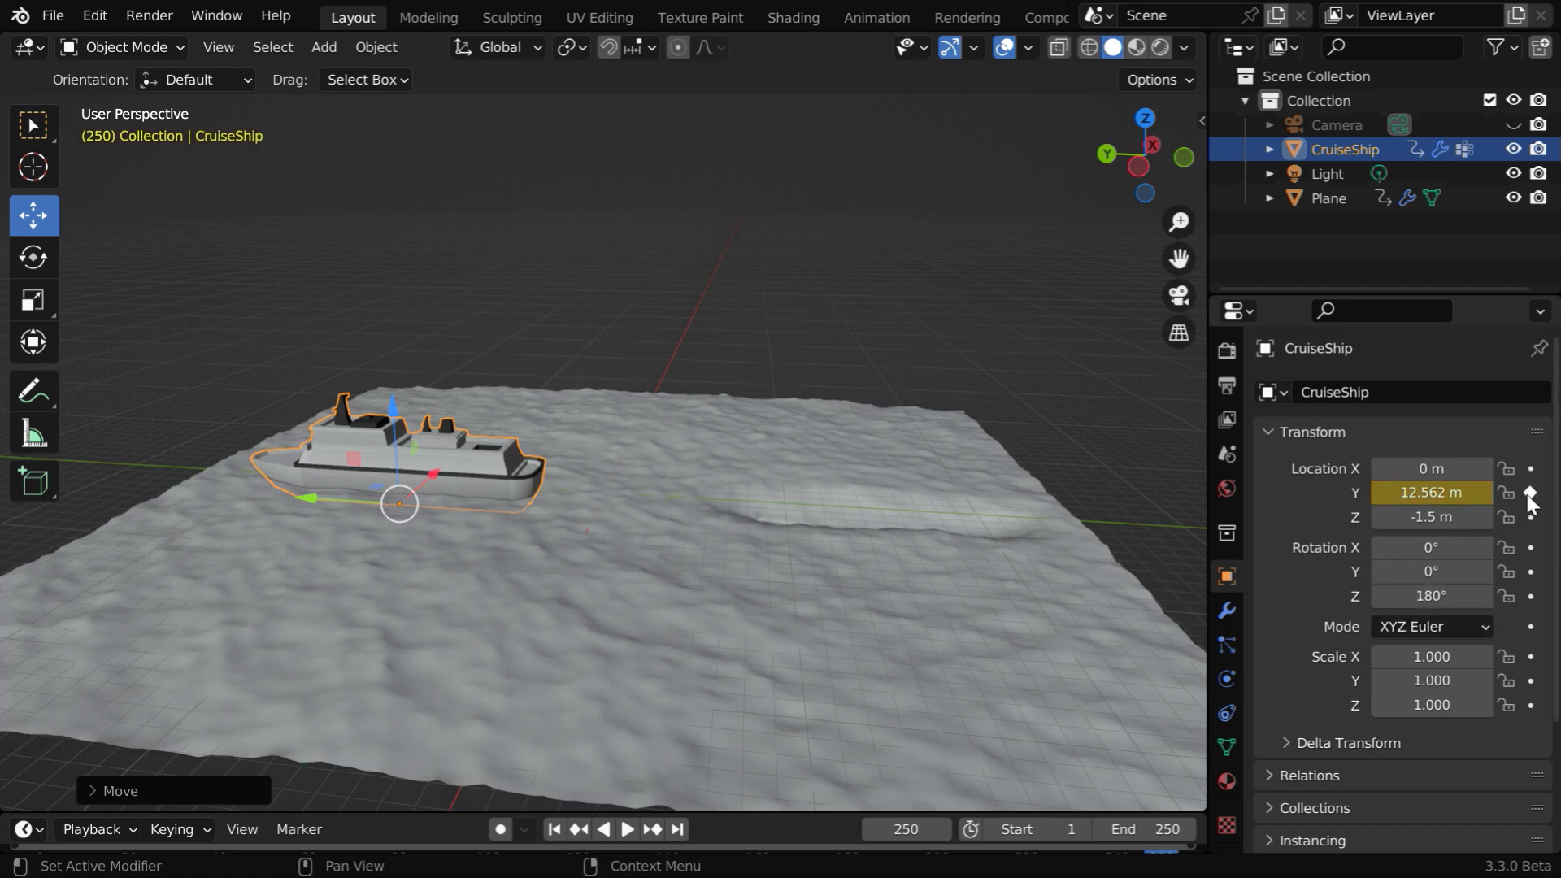
left_click(34, 126)
left_click(986, 328)
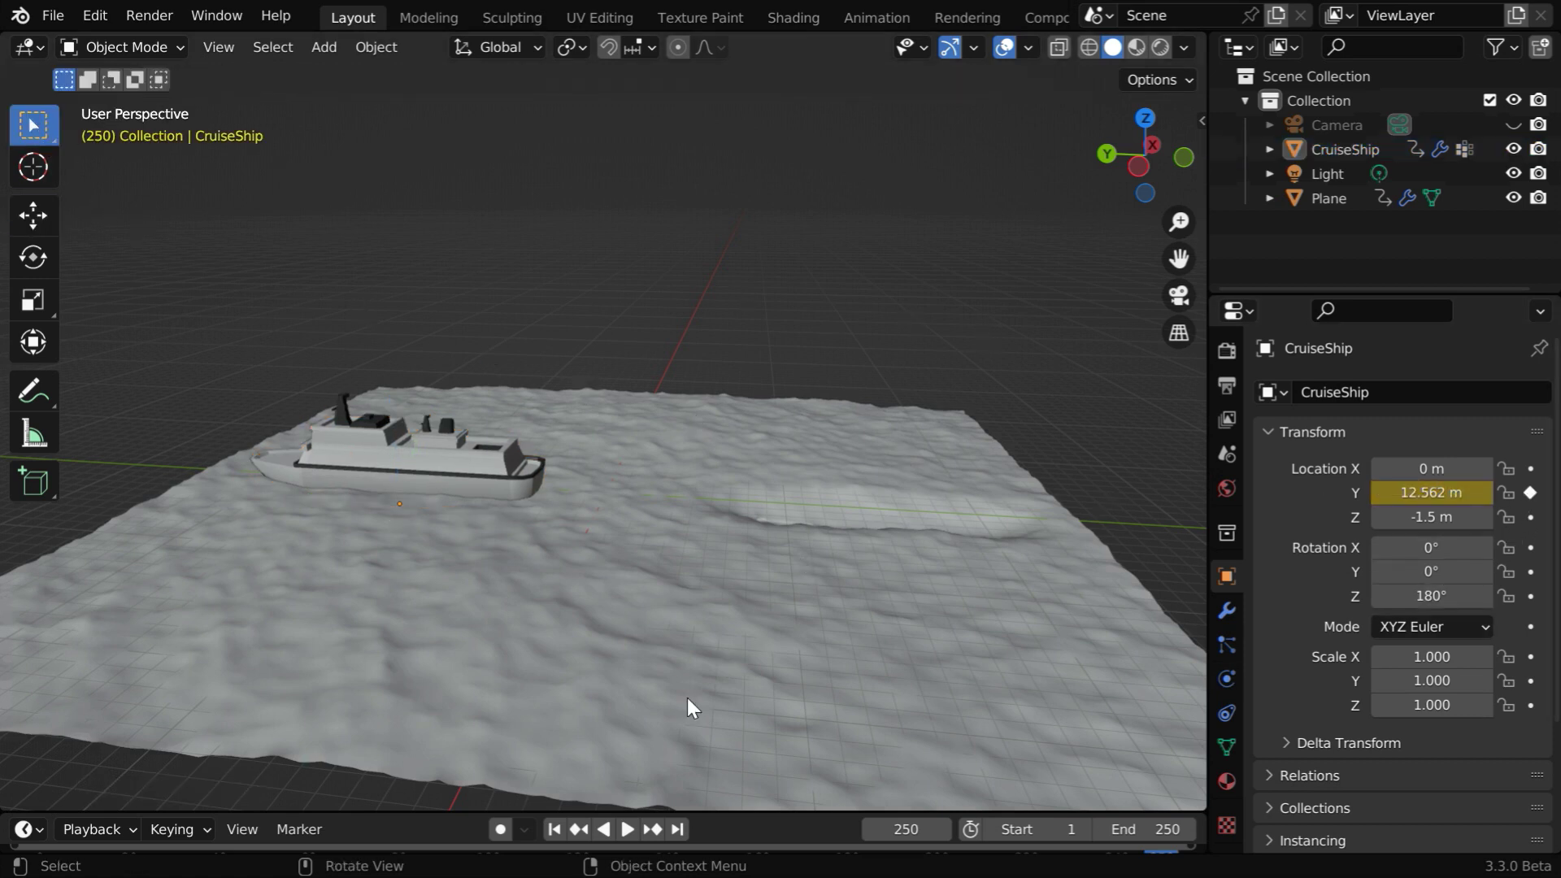
Play the ship animation from frame 1, orbiting the ocean, and pause at frame 132
left_click(557, 831)
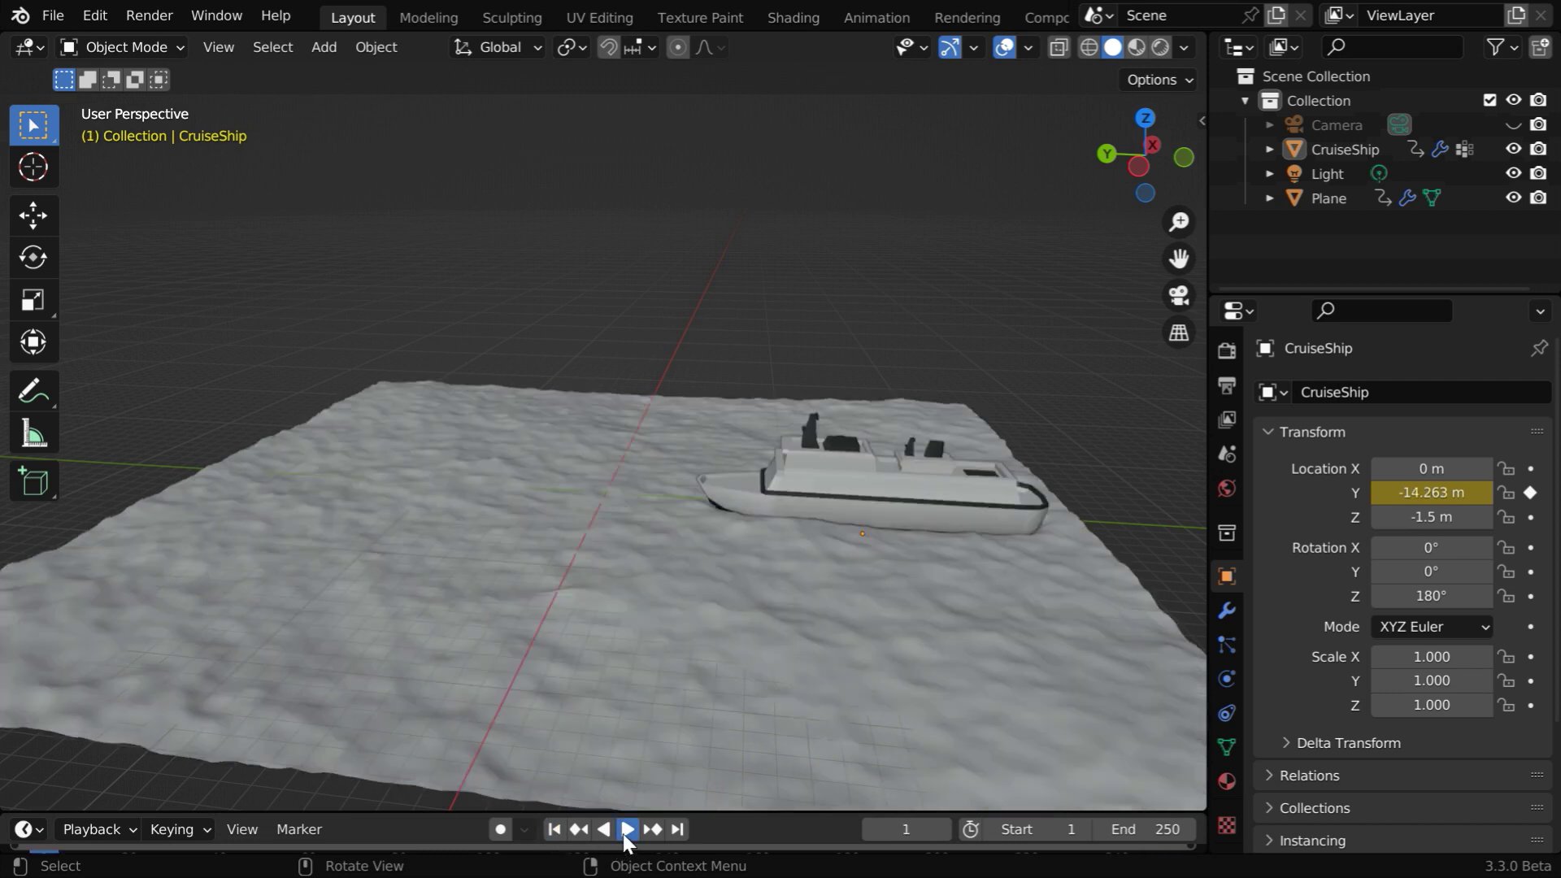
left_click(623, 834)
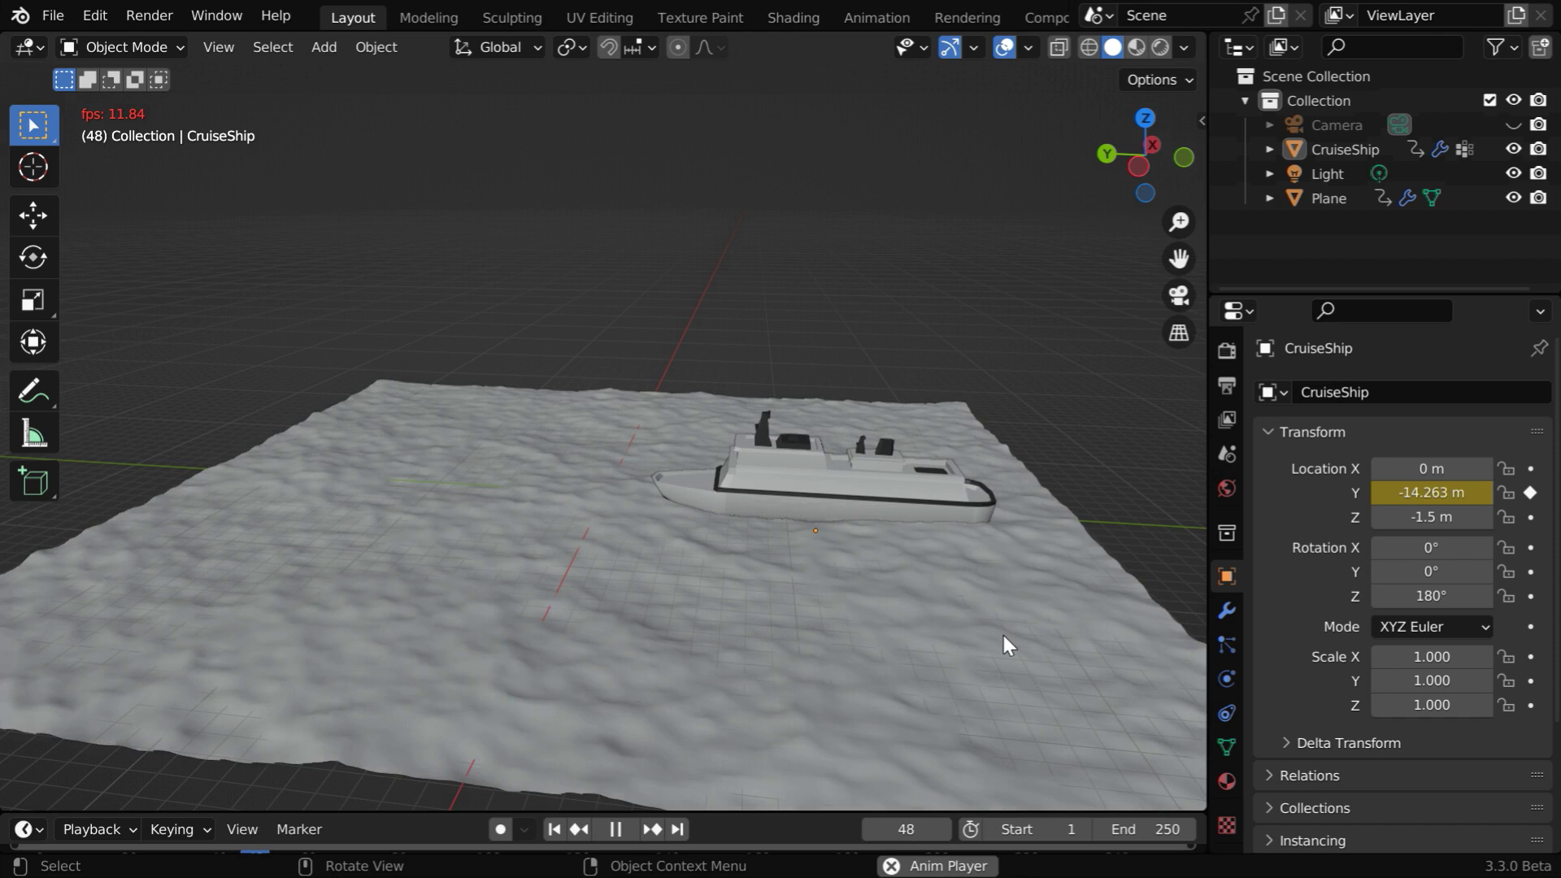
middle_click_drag(999, 638, 940, 648)
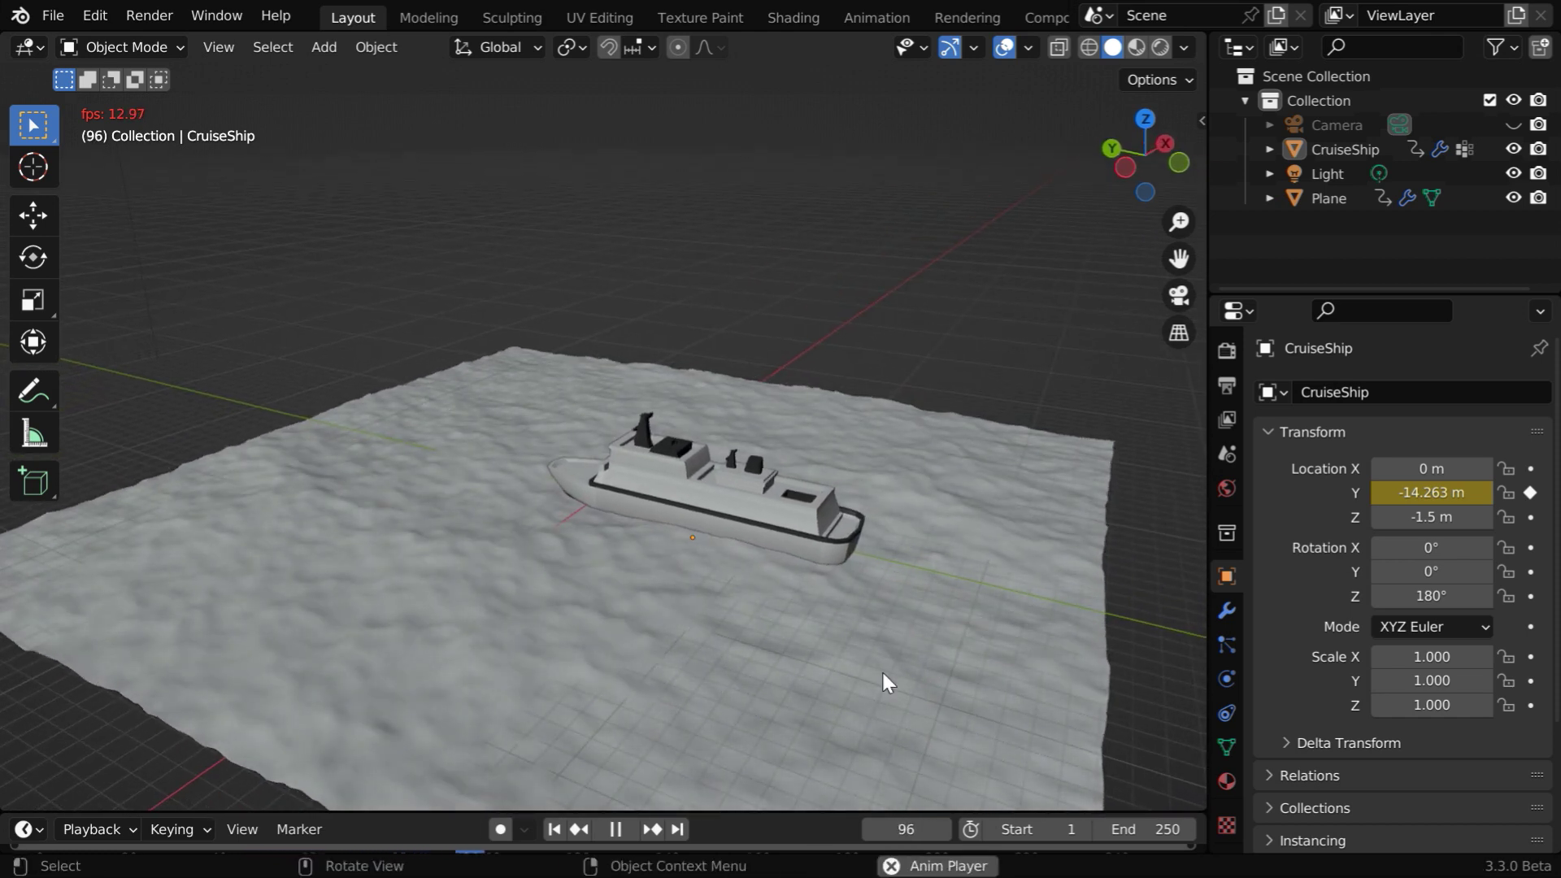
middle_click_drag(891, 721, 863, 716)
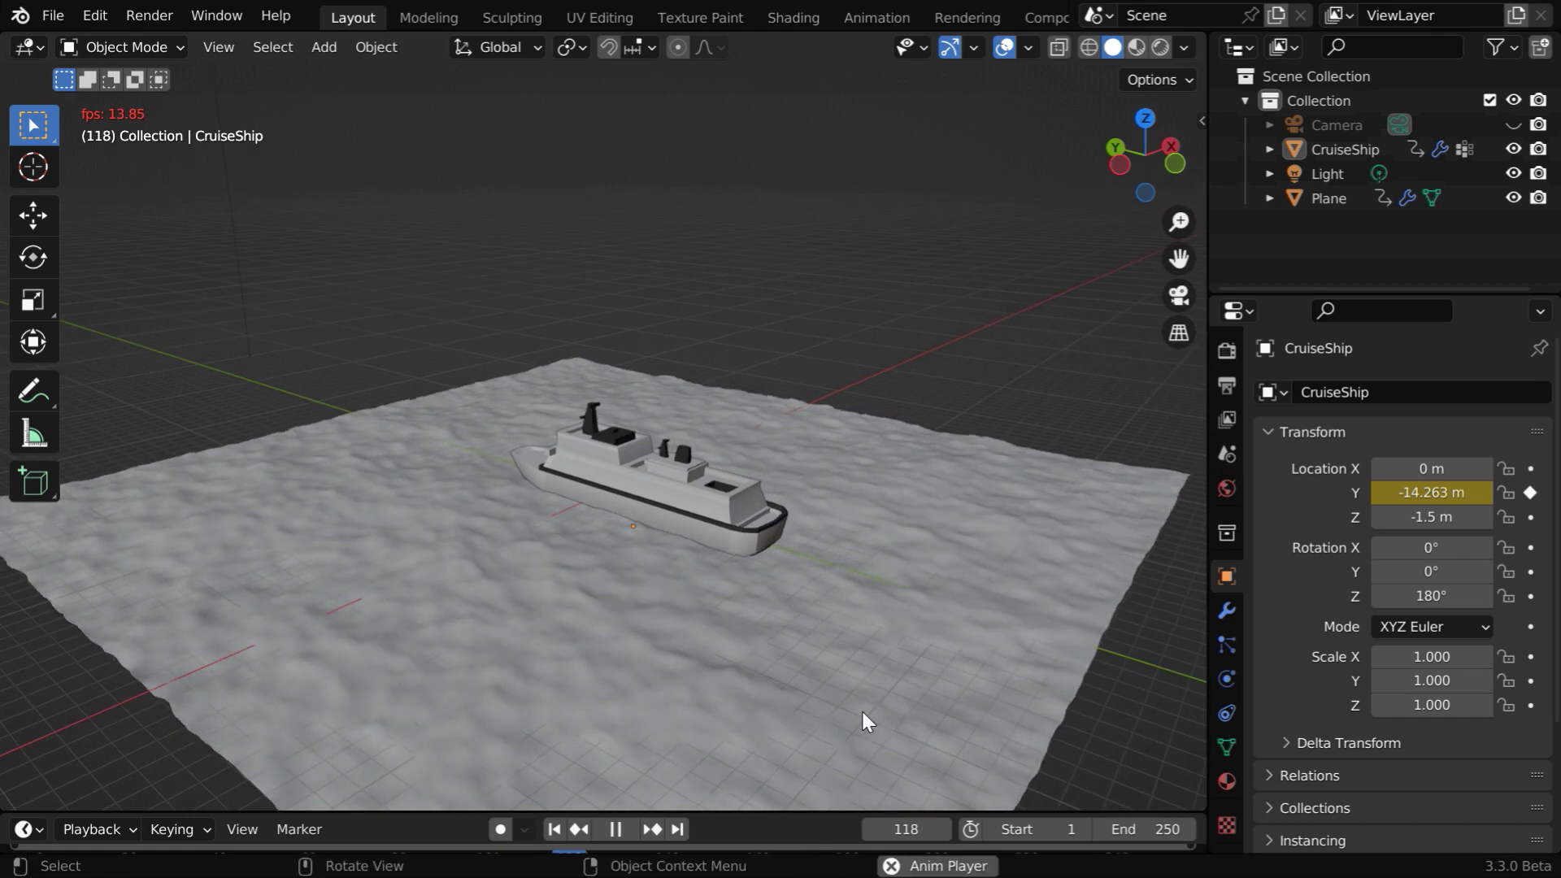
left_click(616, 830)
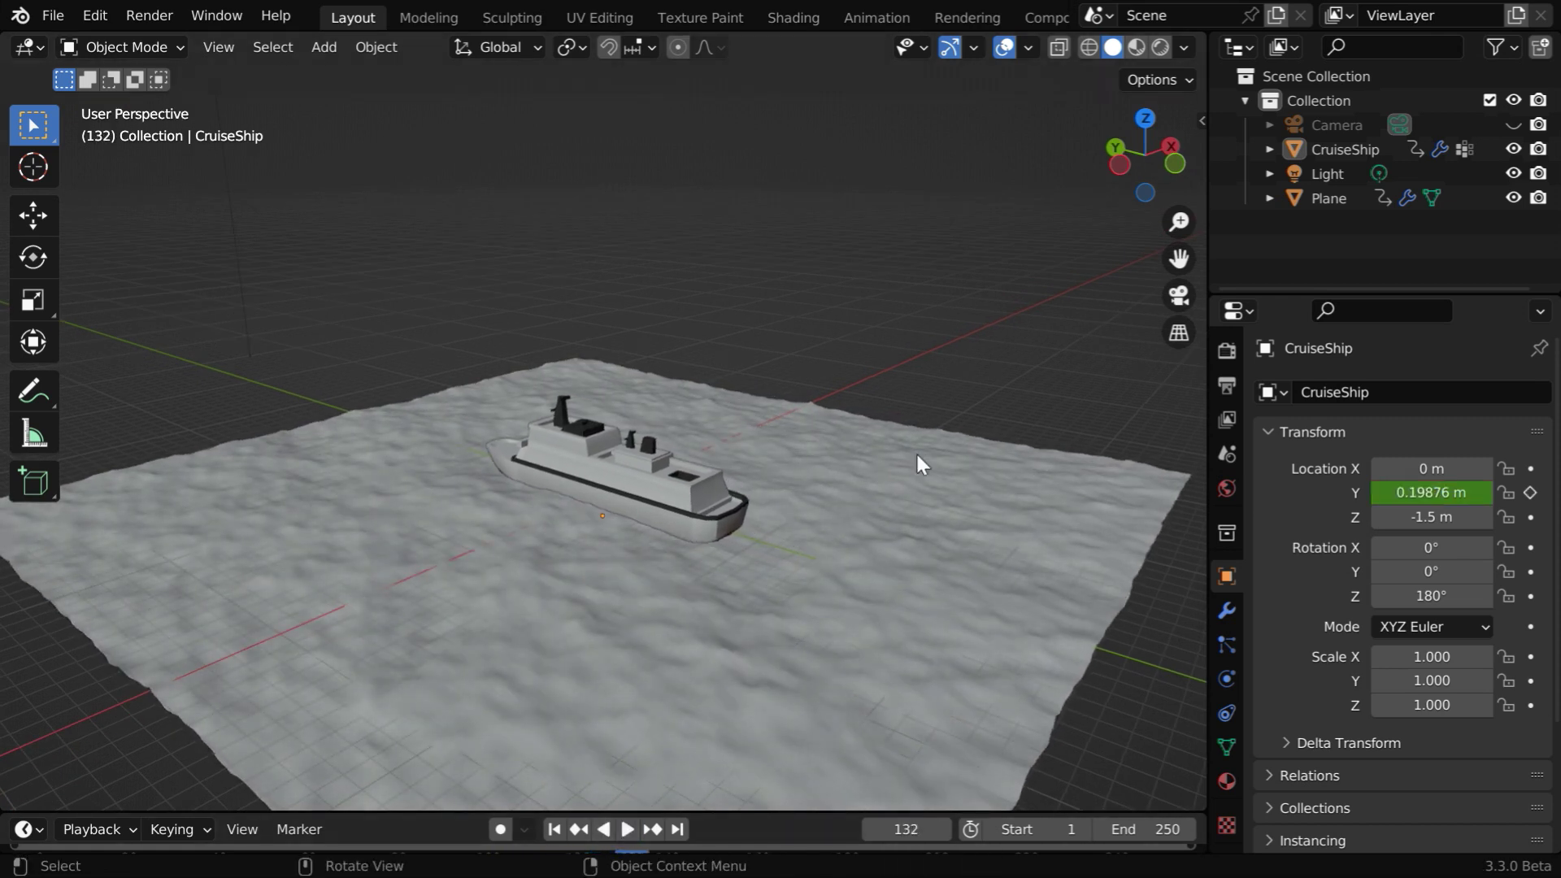
Set viewport shading Color to Attribute and play the animation to view the wake
left_click(1184, 47)
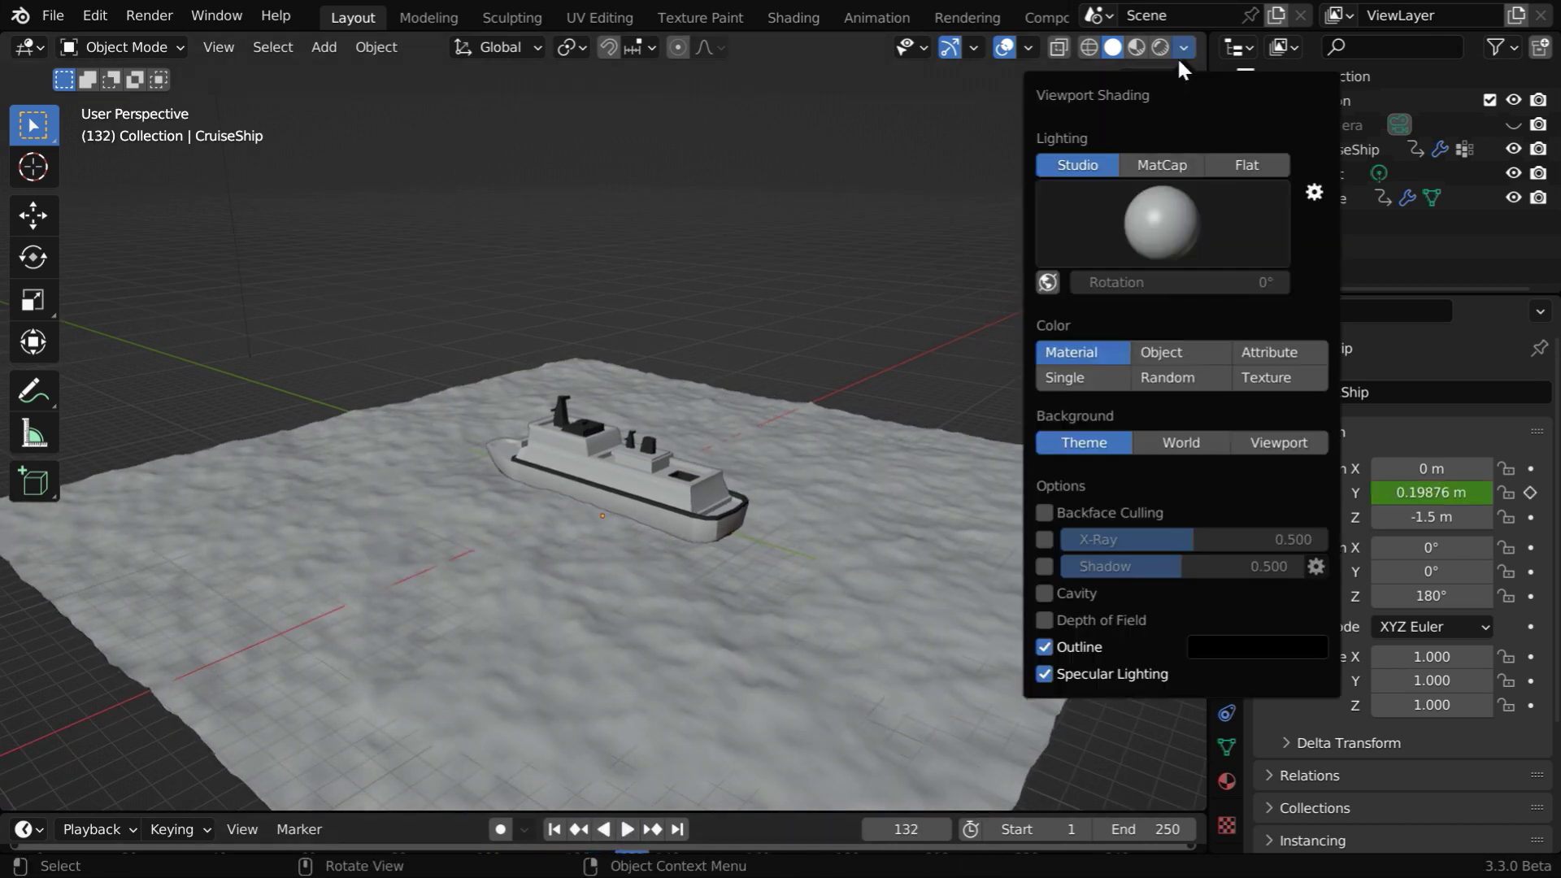
left_click(1265, 355)
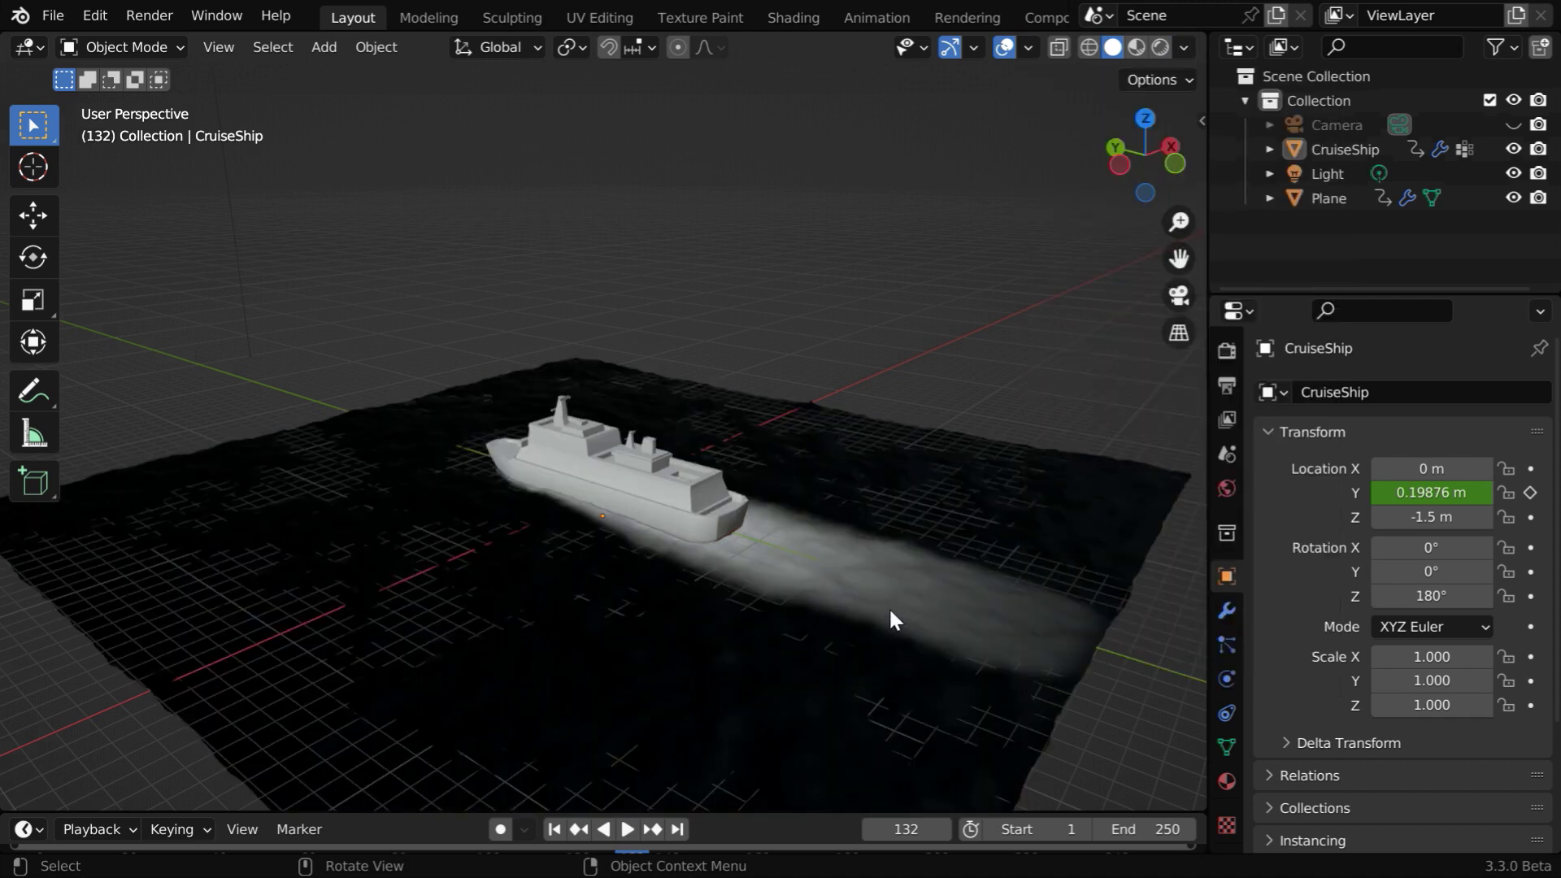
left_click(628, 829)
middle_click_drag(880, 712, 594, 721)
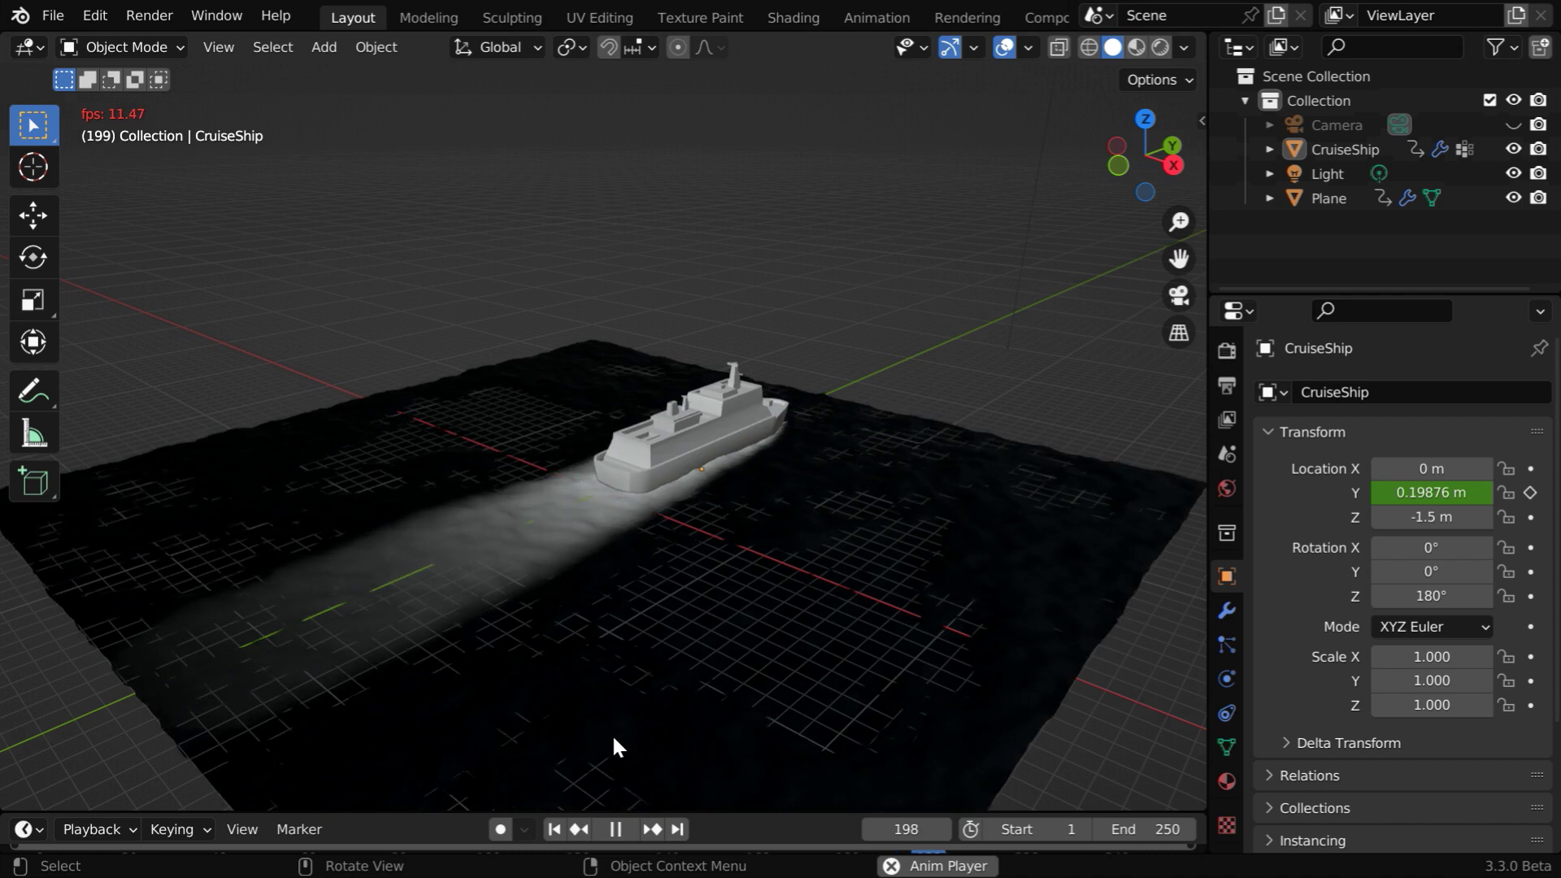
left_click(617, 829)
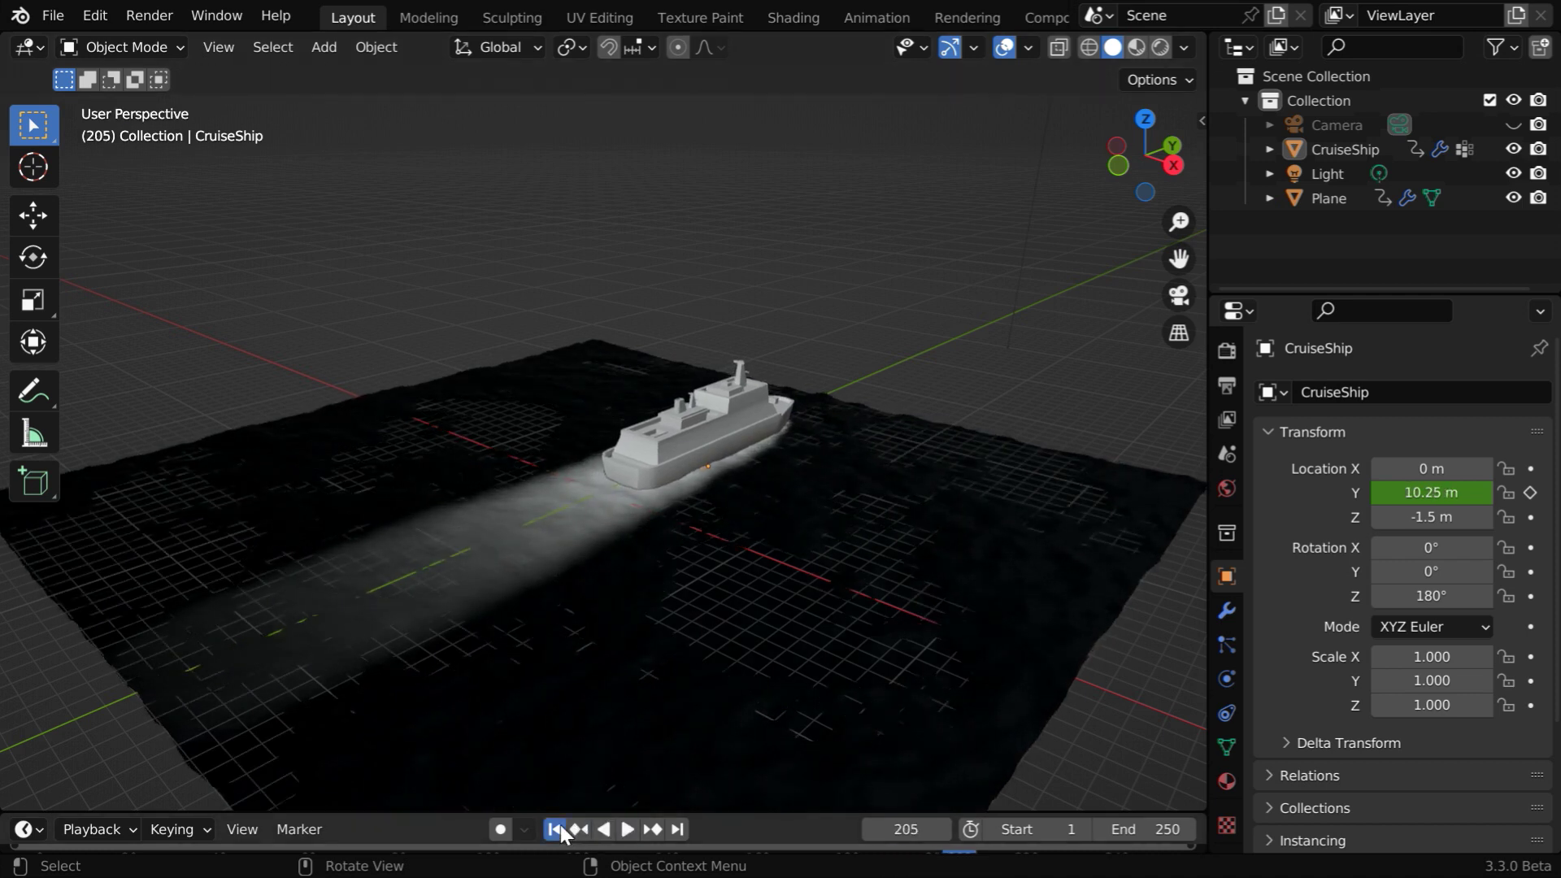
Replay the animation from frame 1, orbiting to look along the ship's white wake
left_click(555, 829)
left_click(628, 828)
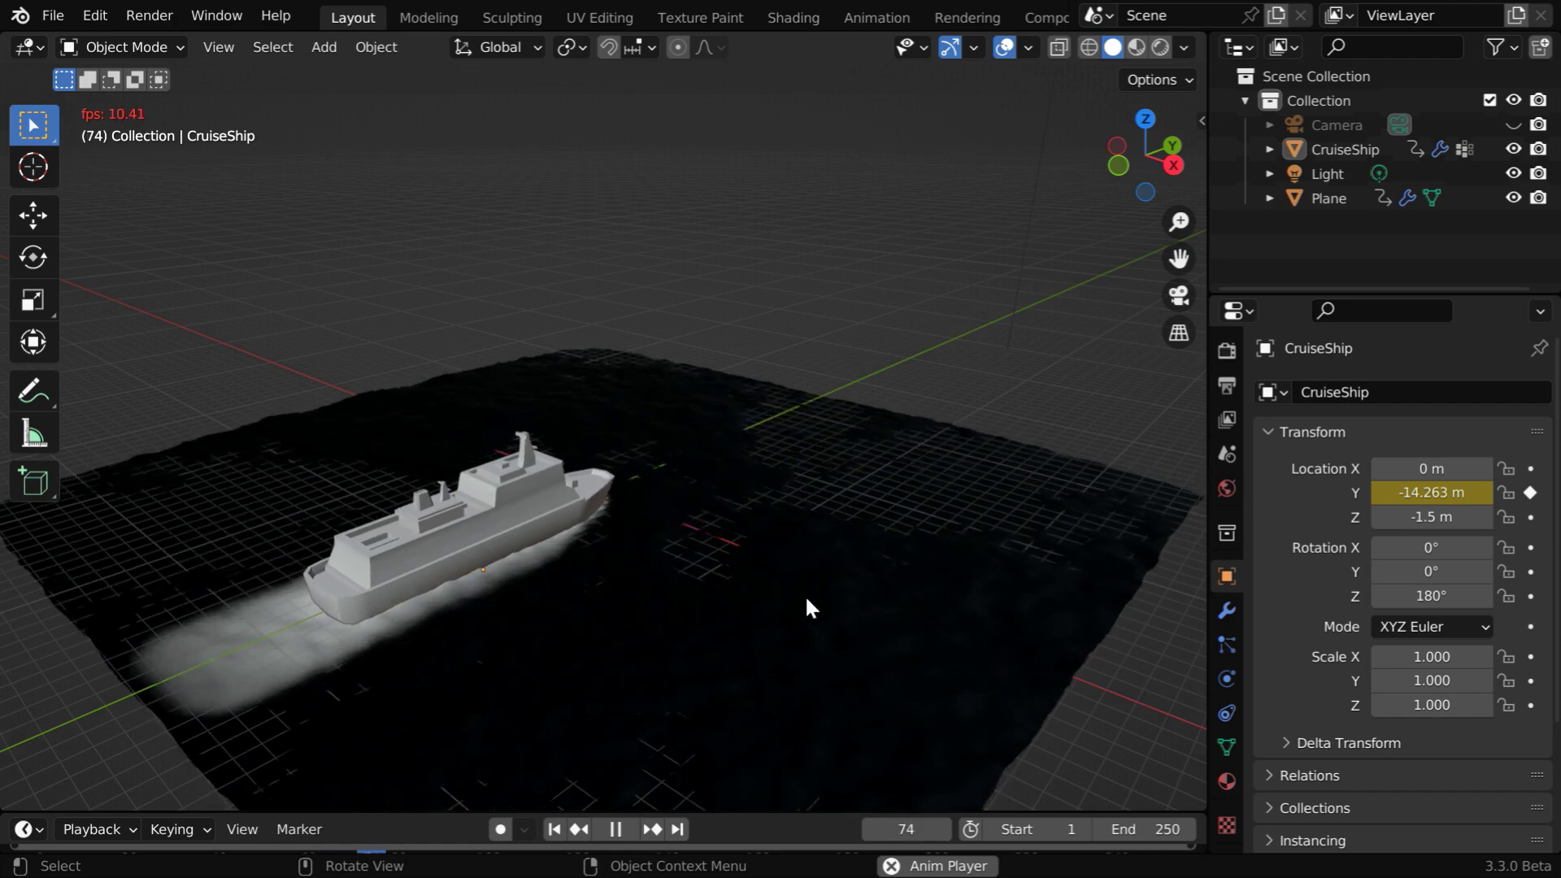
middle_click_drag(613, 710, 931, 713)
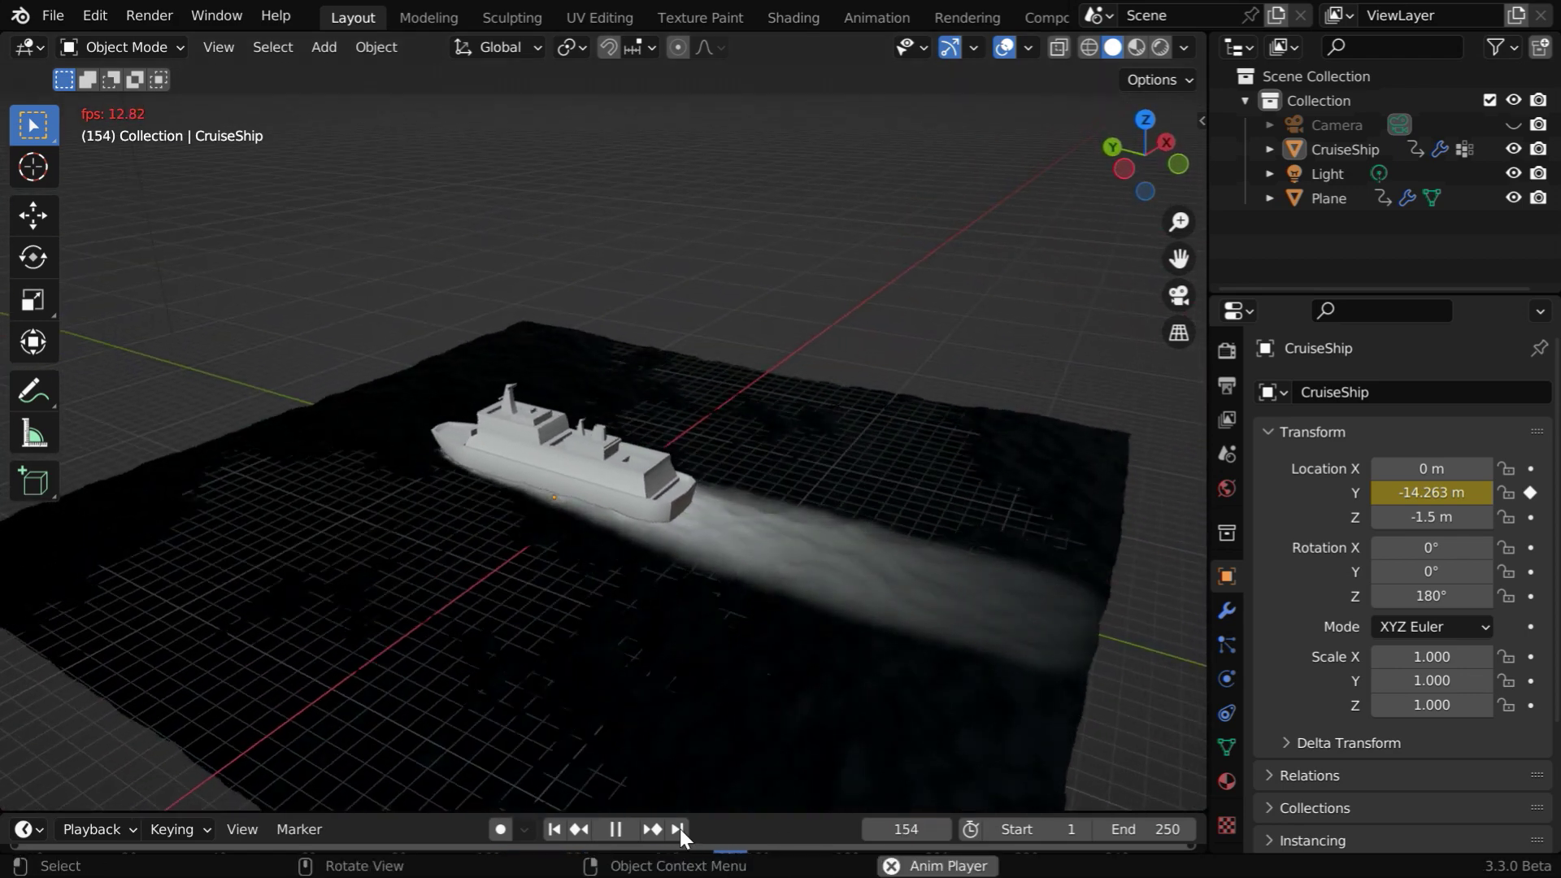
Switch to rendered shading, add a new material to the ocean plane, and split the 3D view
left_click(627, 830)
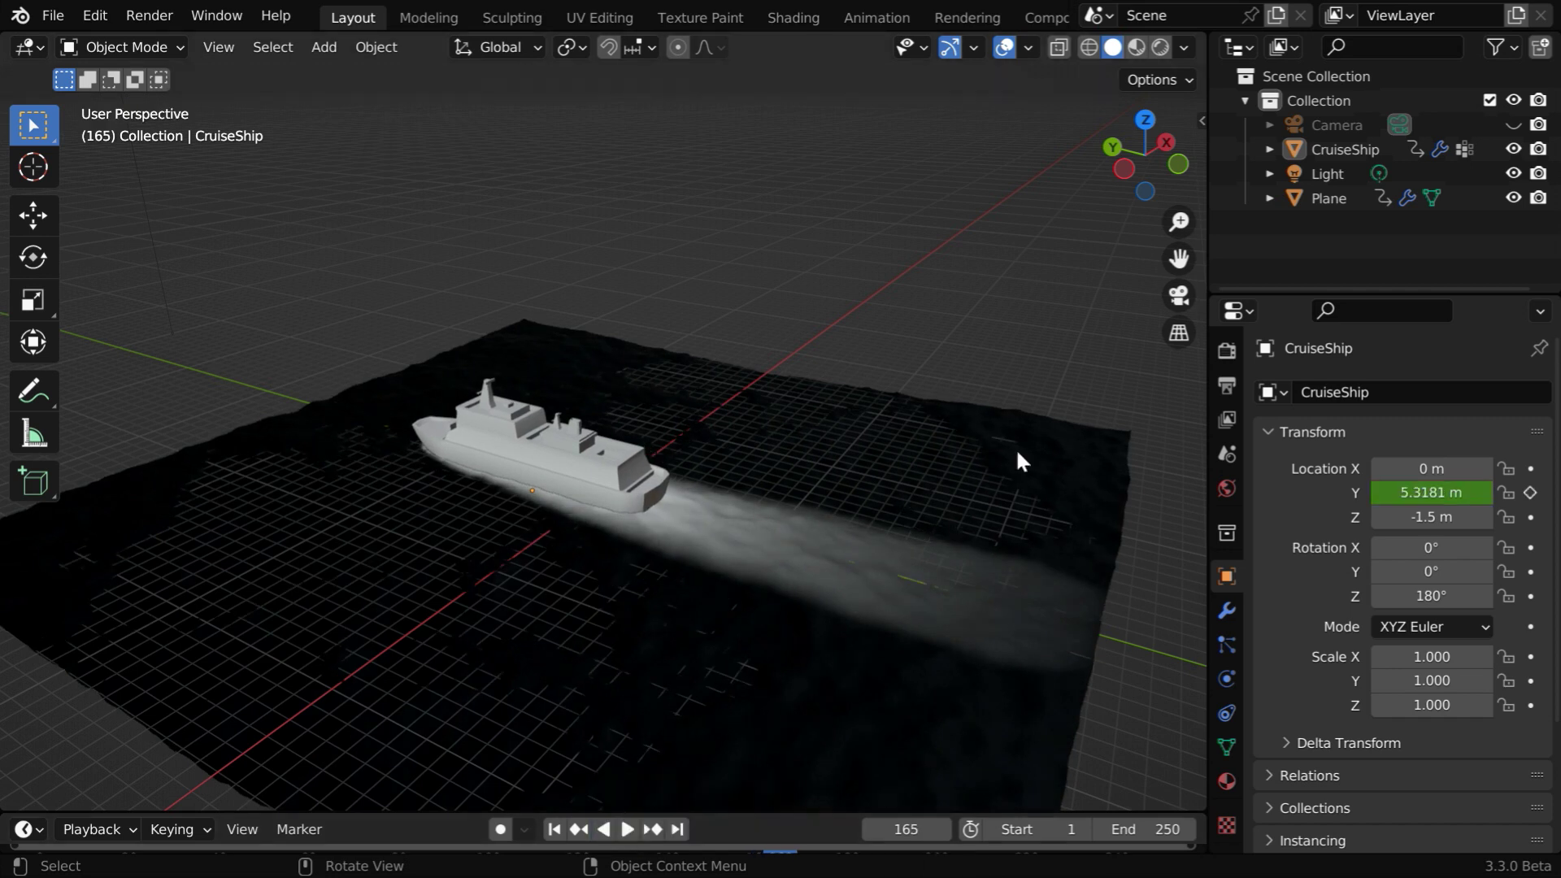
left_click(1160, 52)
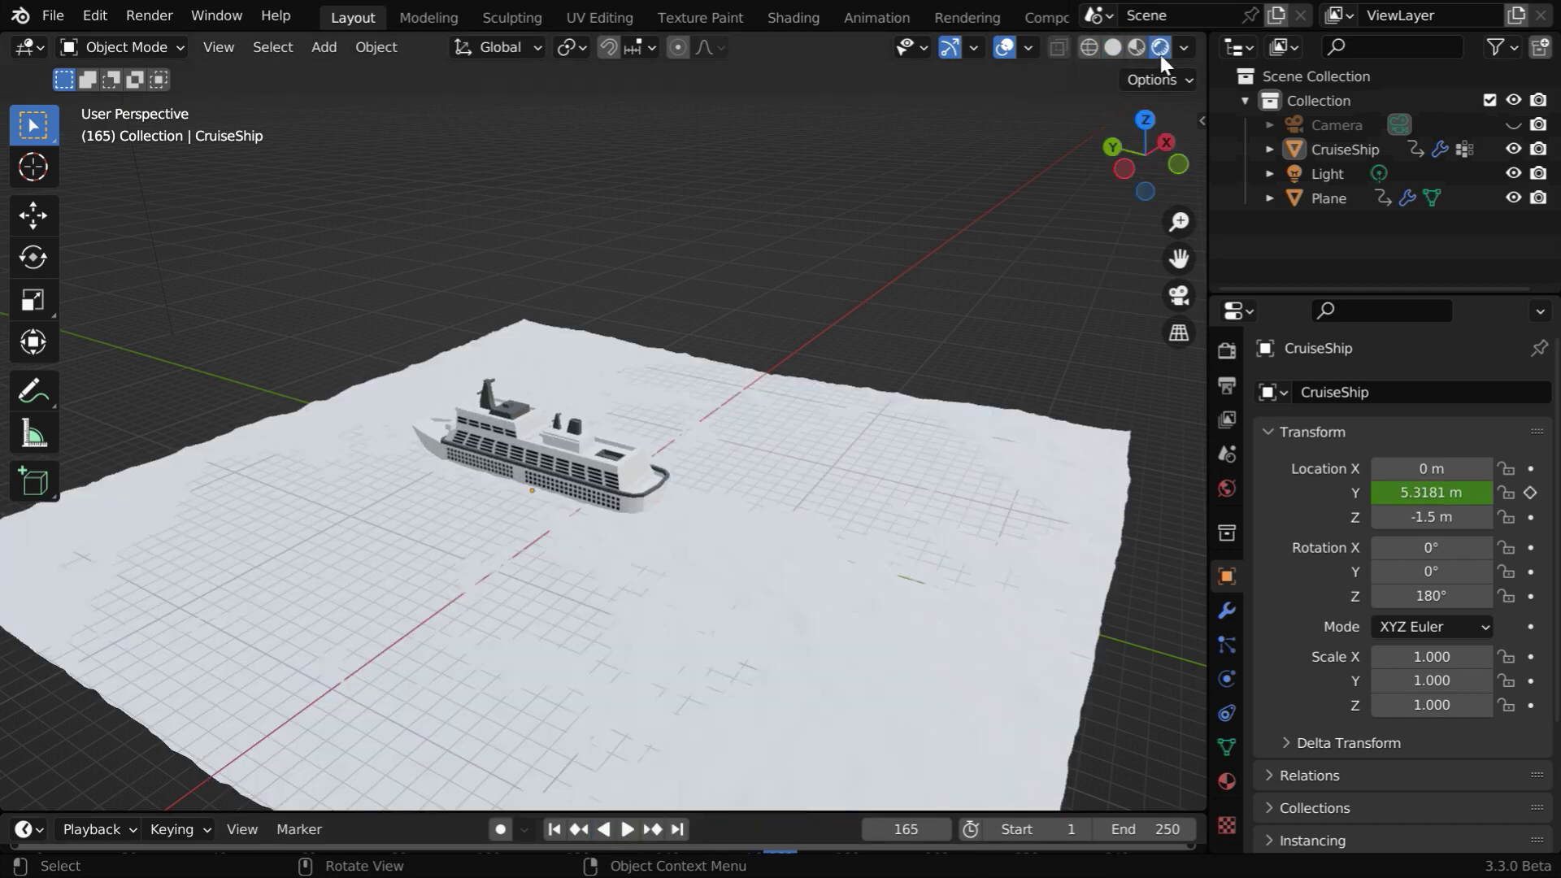
left_click(1003, 547)
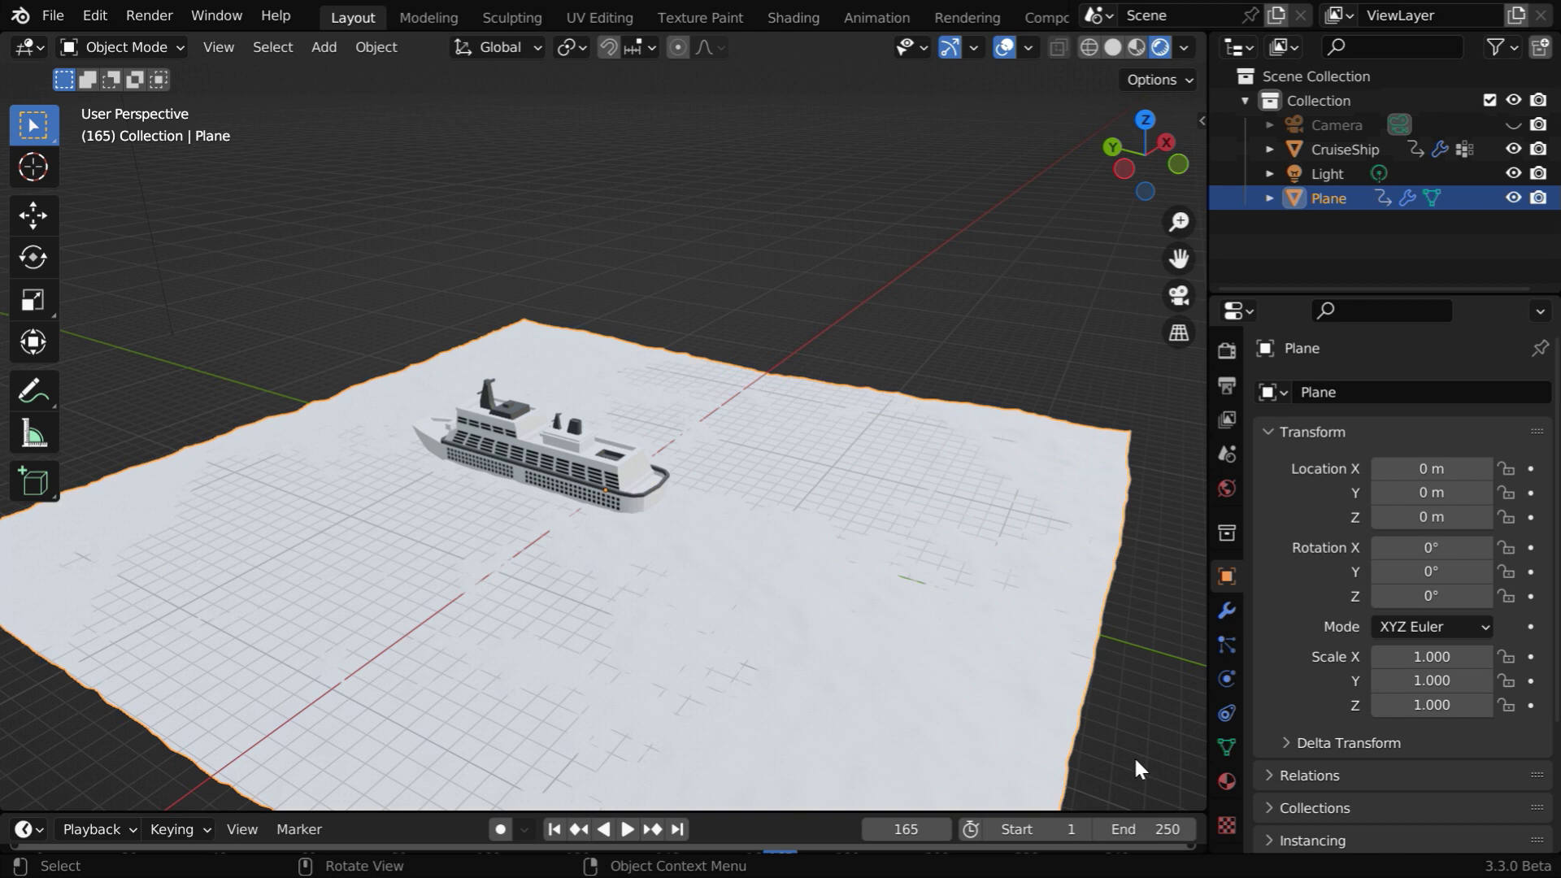
left_click(1218, 783)
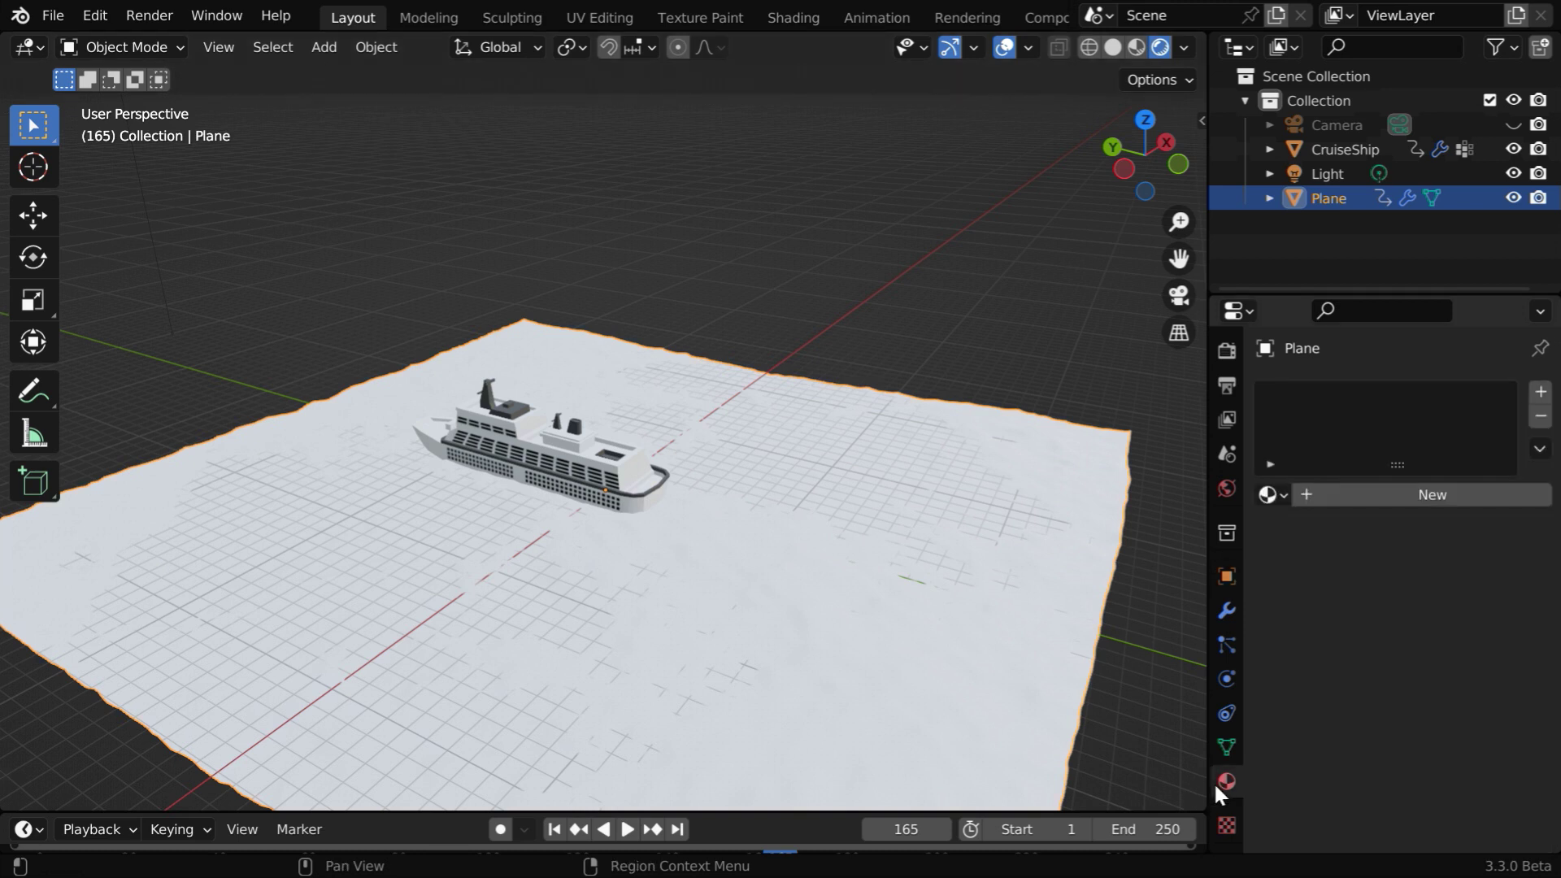
left_click(1415, 496)
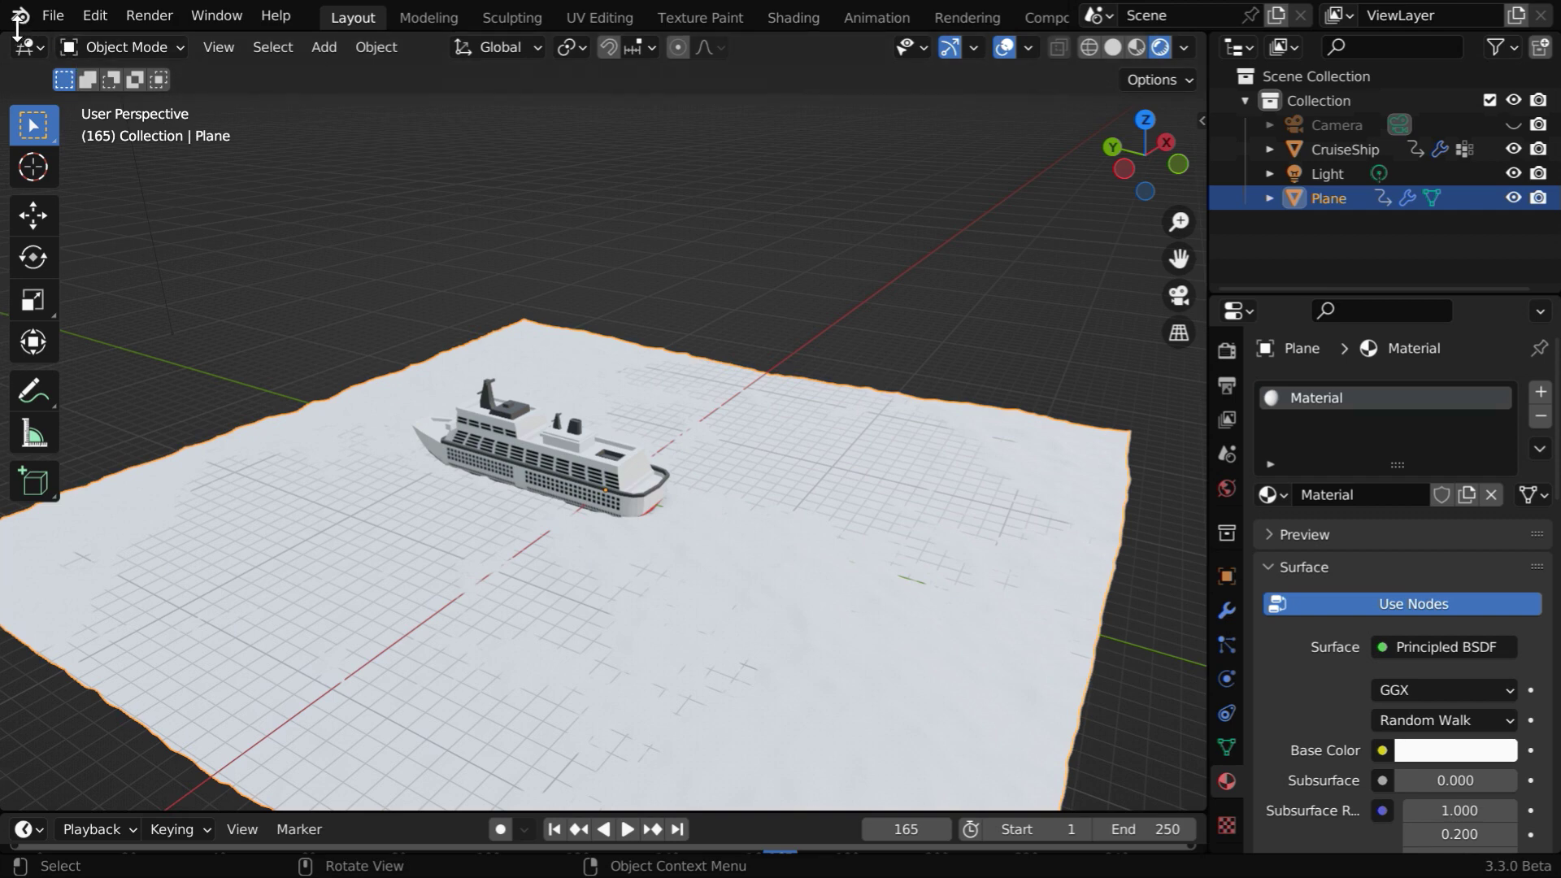
left_click_drag(2, 32, 691, 97)
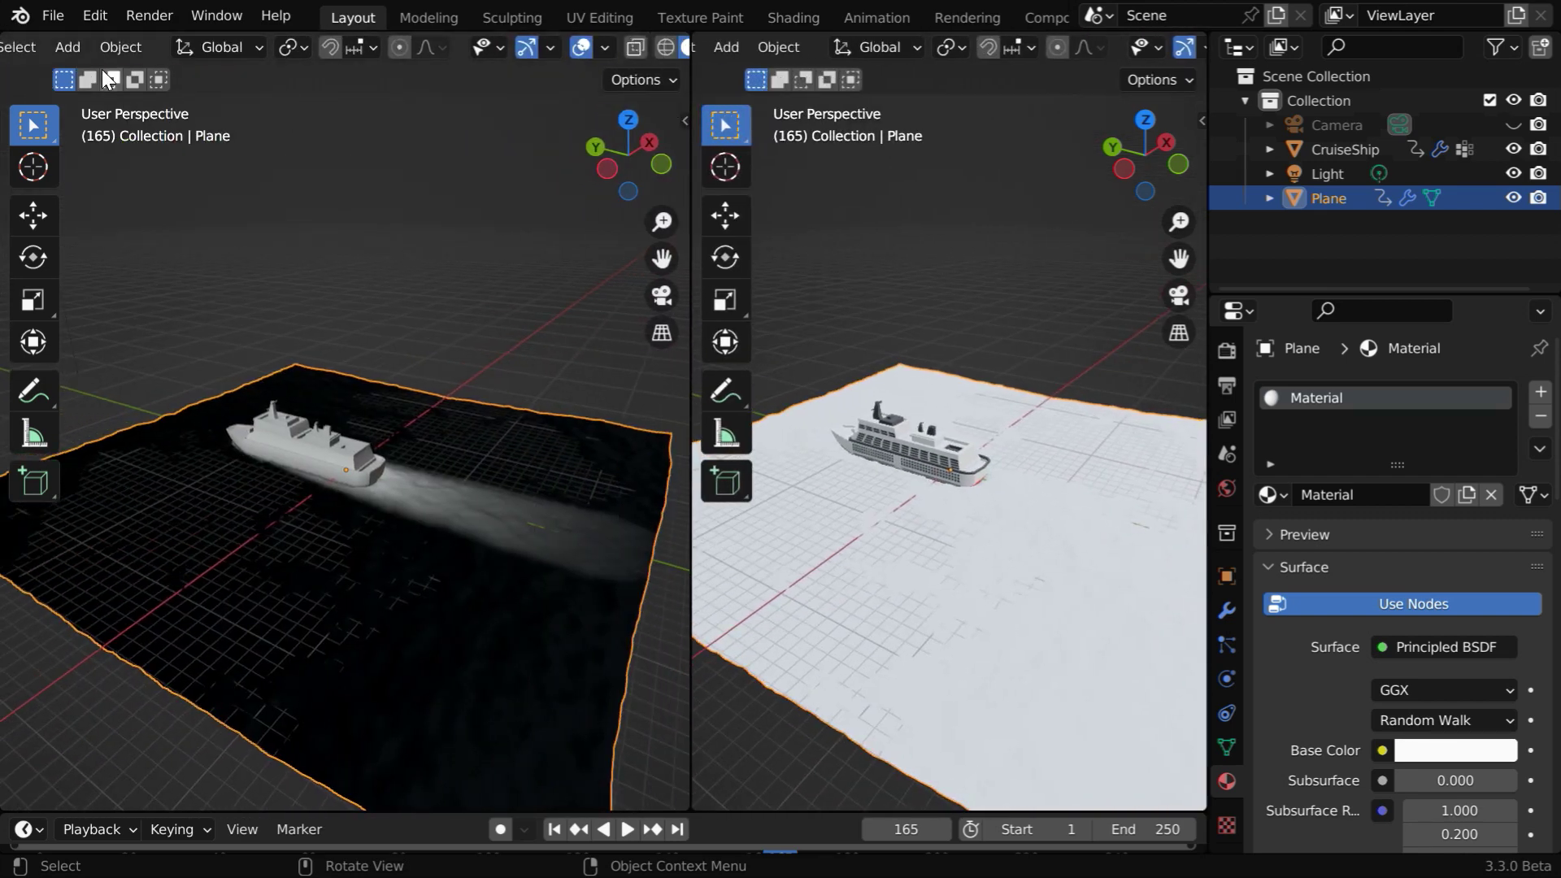
Turn the left area into the Shader Editor and pan the nodes to make room
scroll(75, 52, "left", 5)
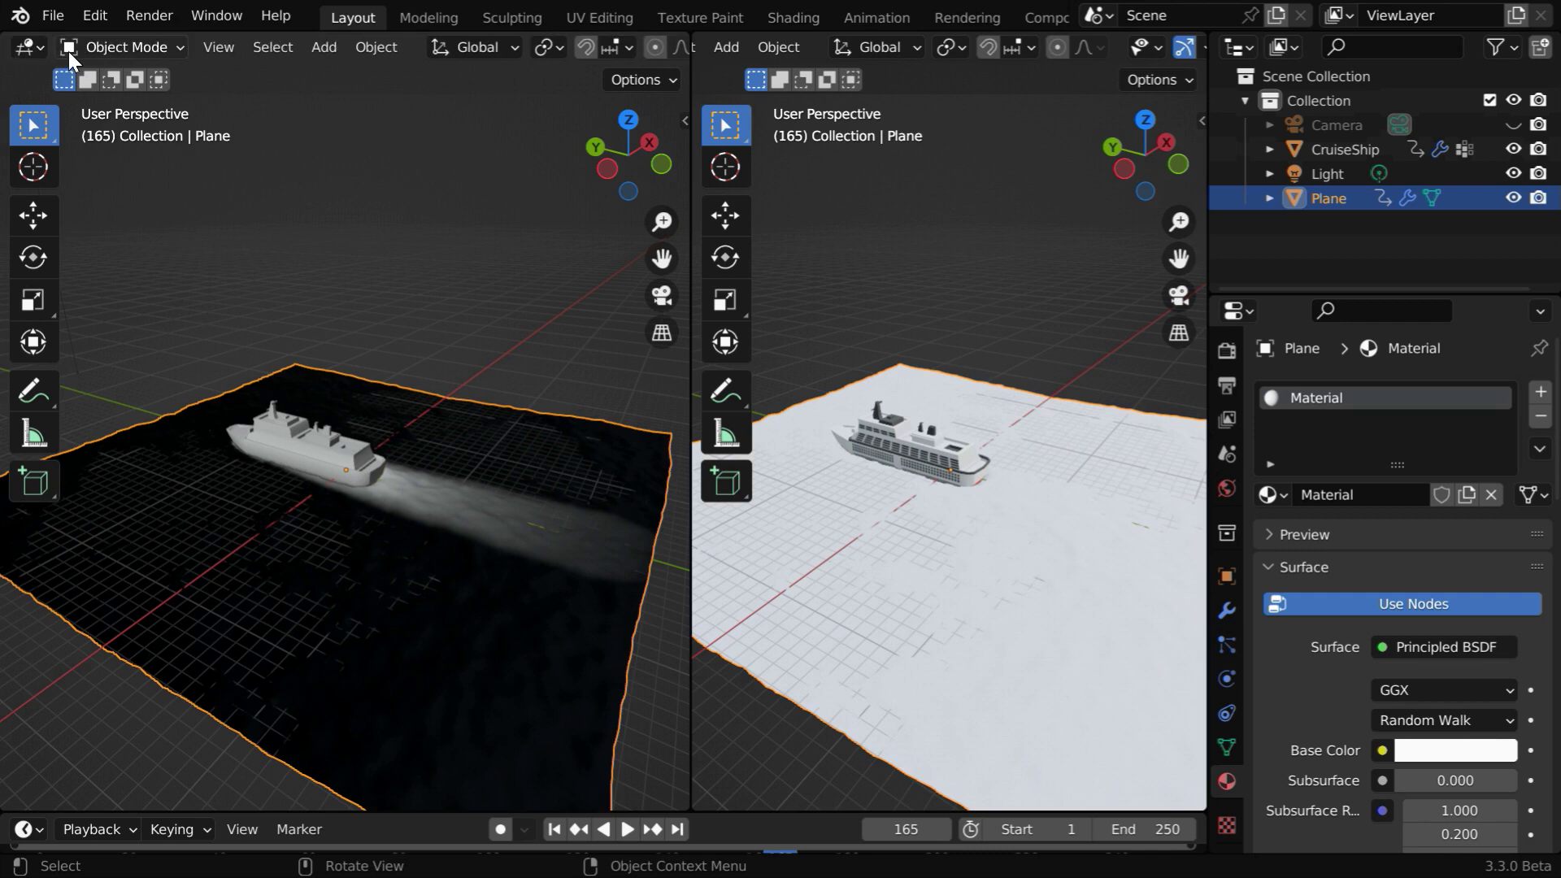
left_click(44, 46)
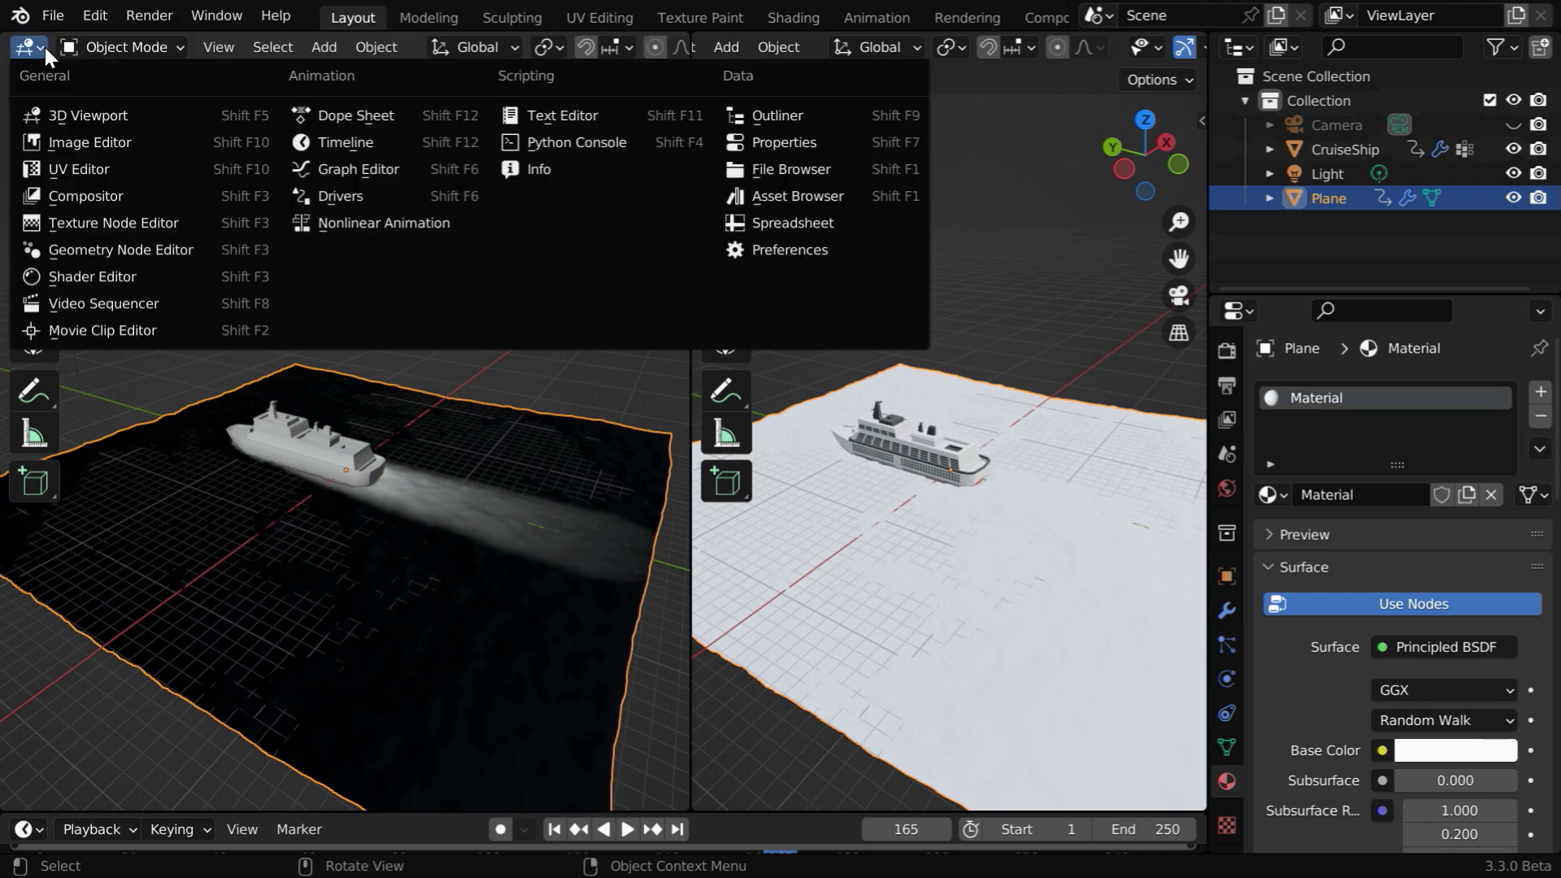
left_click(98, 270)
middle_click_drag(368, 411, 499, 185)
scroll(348, 240, "up", 1)
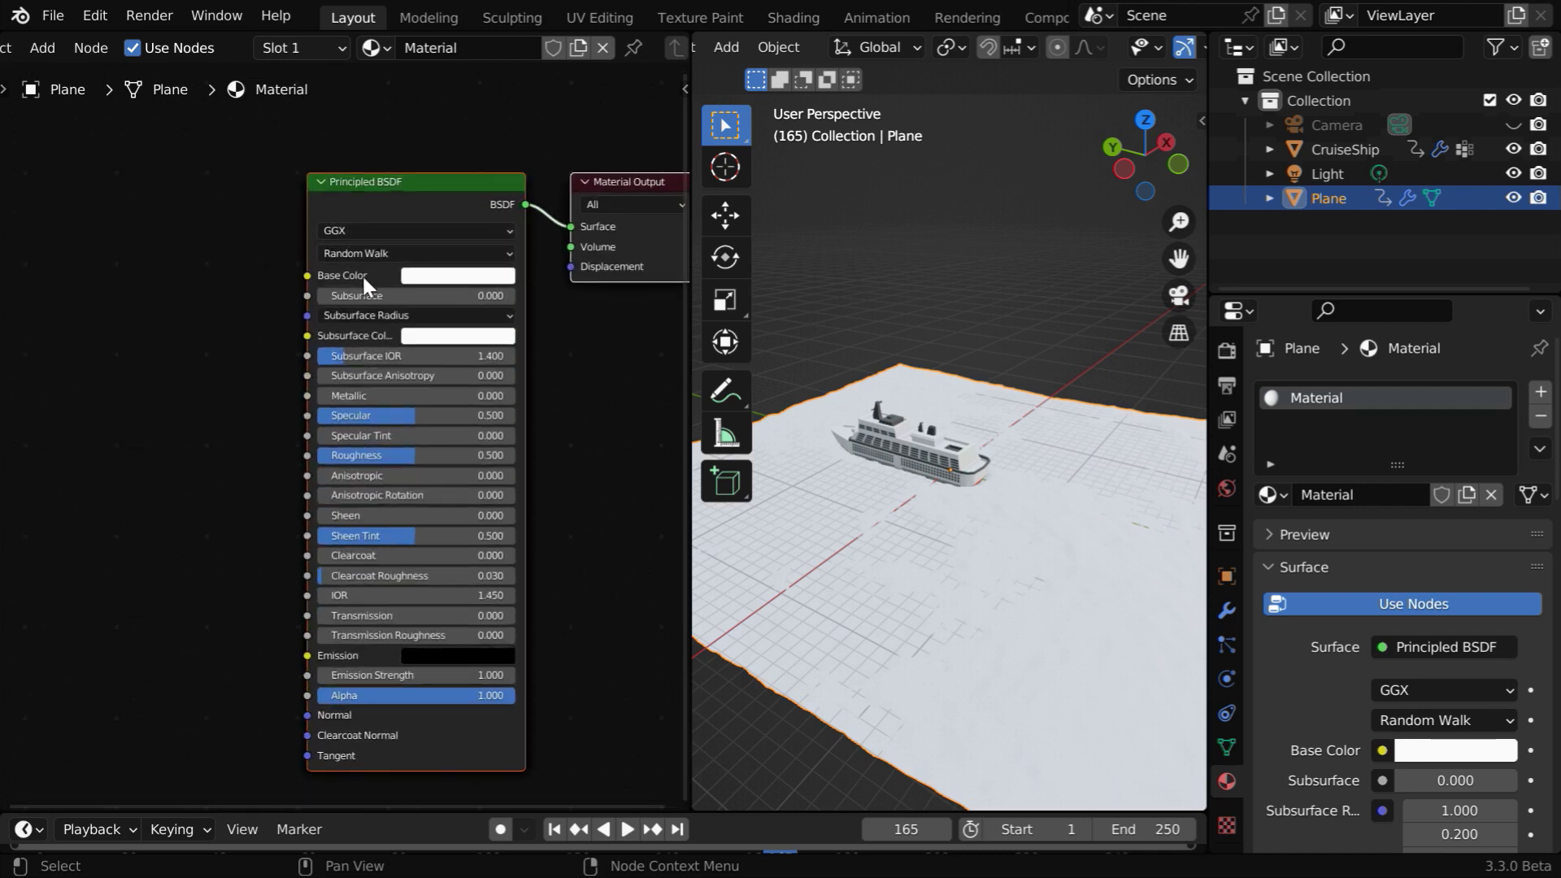
middle_click_drag(362, 273, 511, 337)
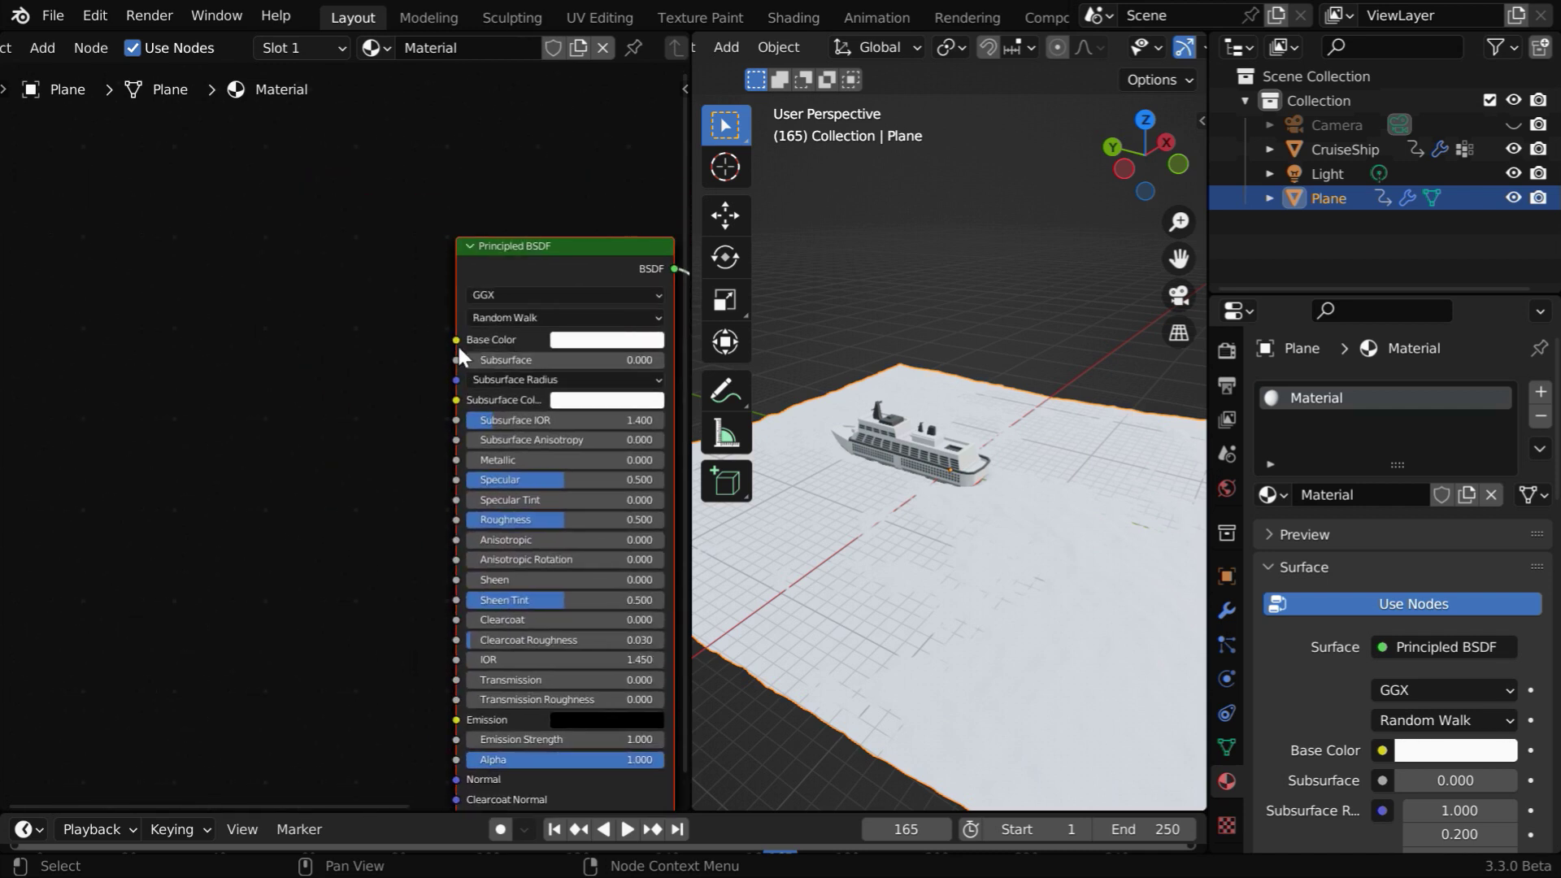
Add a Color Attribute input node left of the Principled BSDF shader
left_click(50, 47)
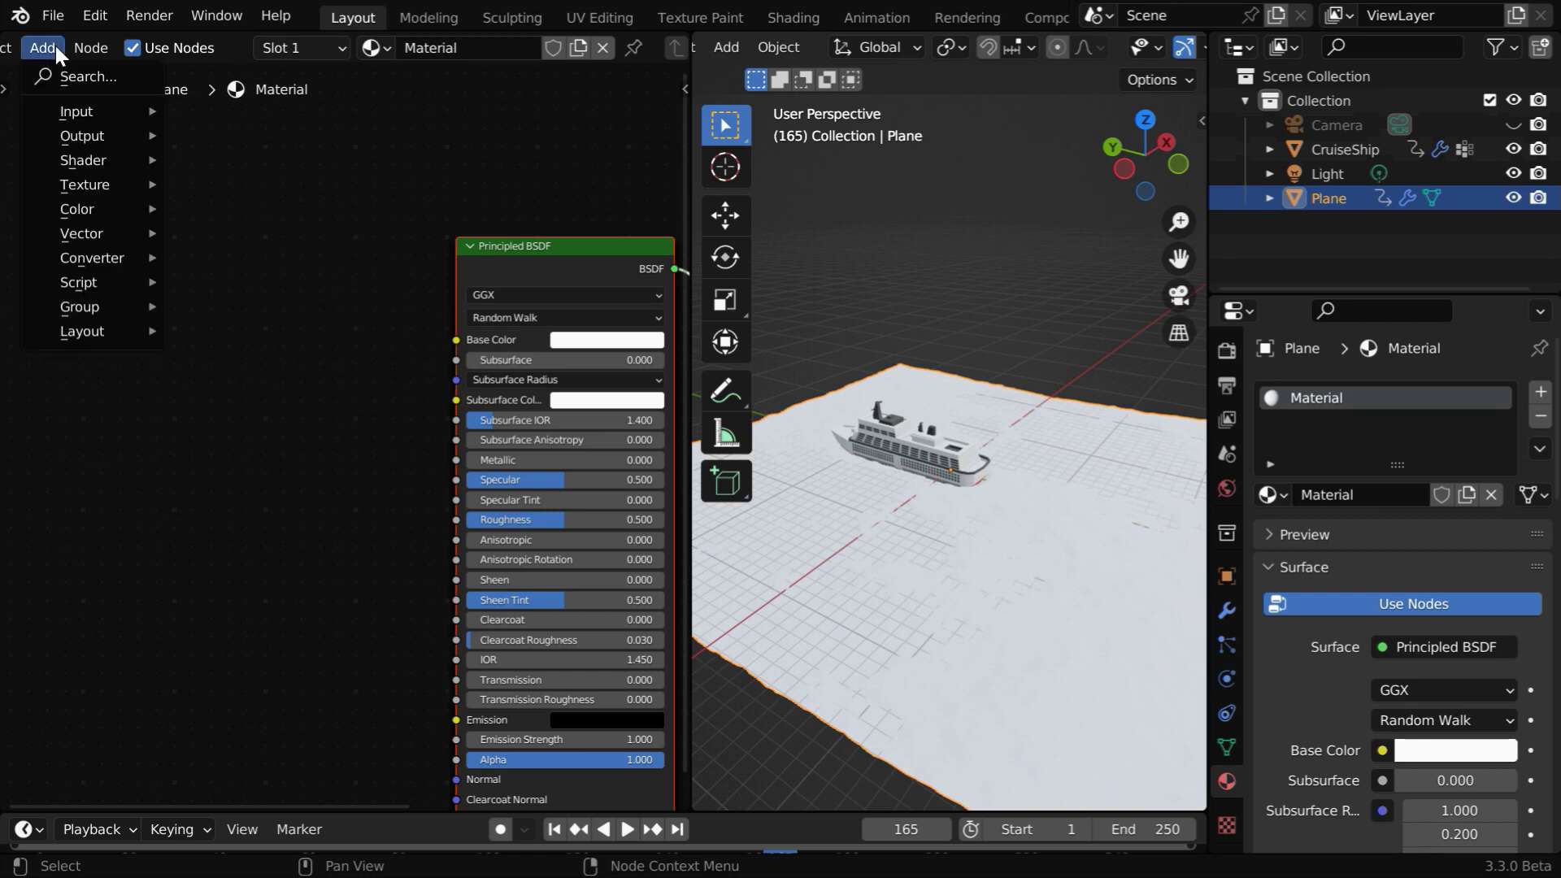
mouse_move(67, 112)
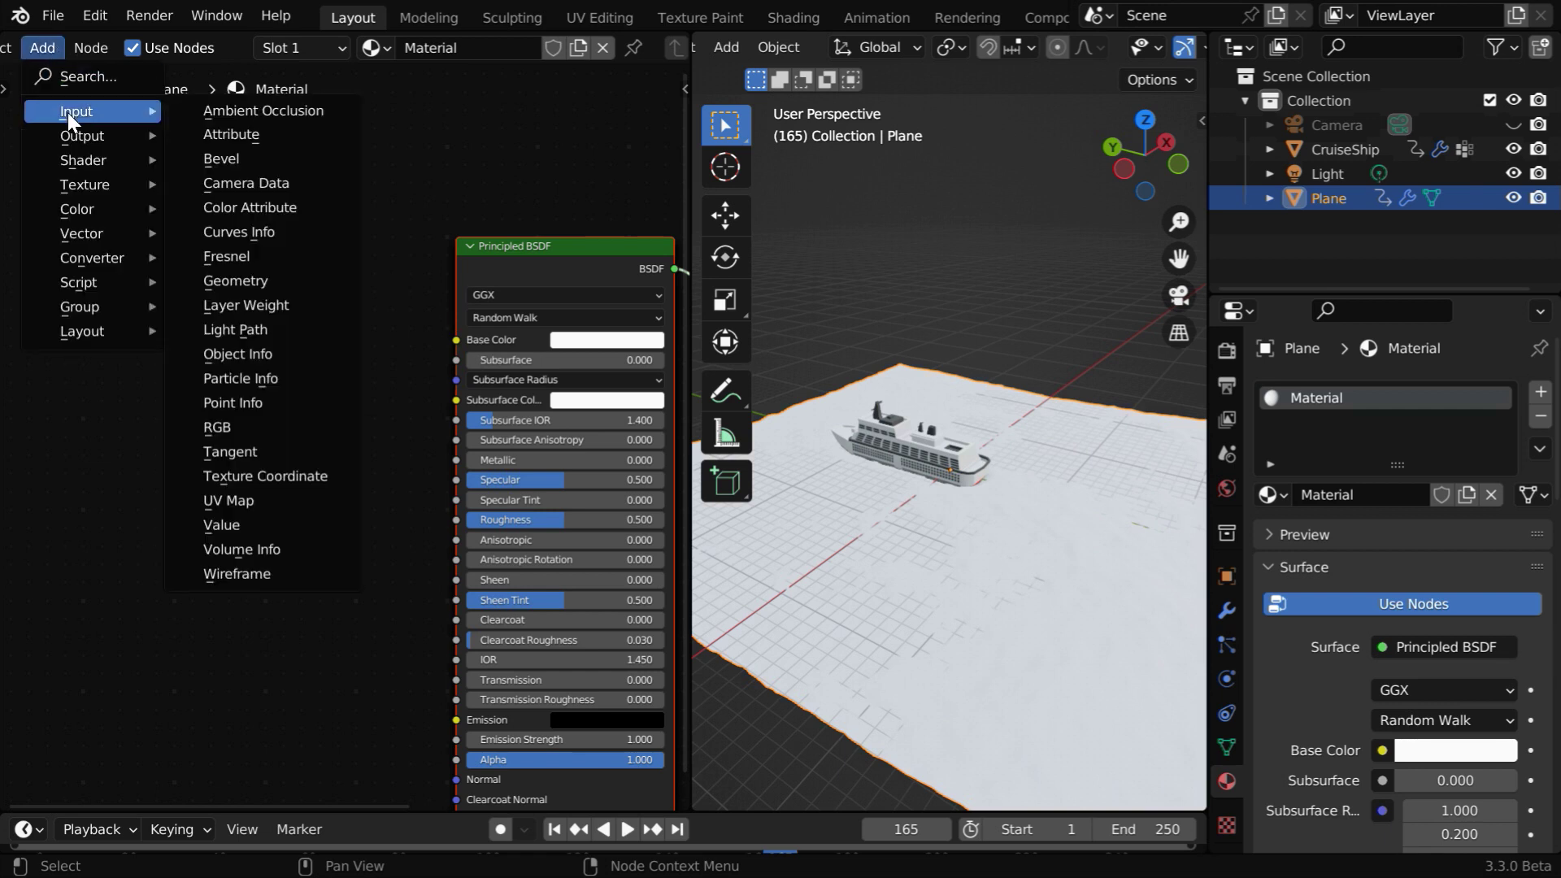
left_click(254, 207)
left_click(164, 299)
scroll(167, 304, "up", 1)
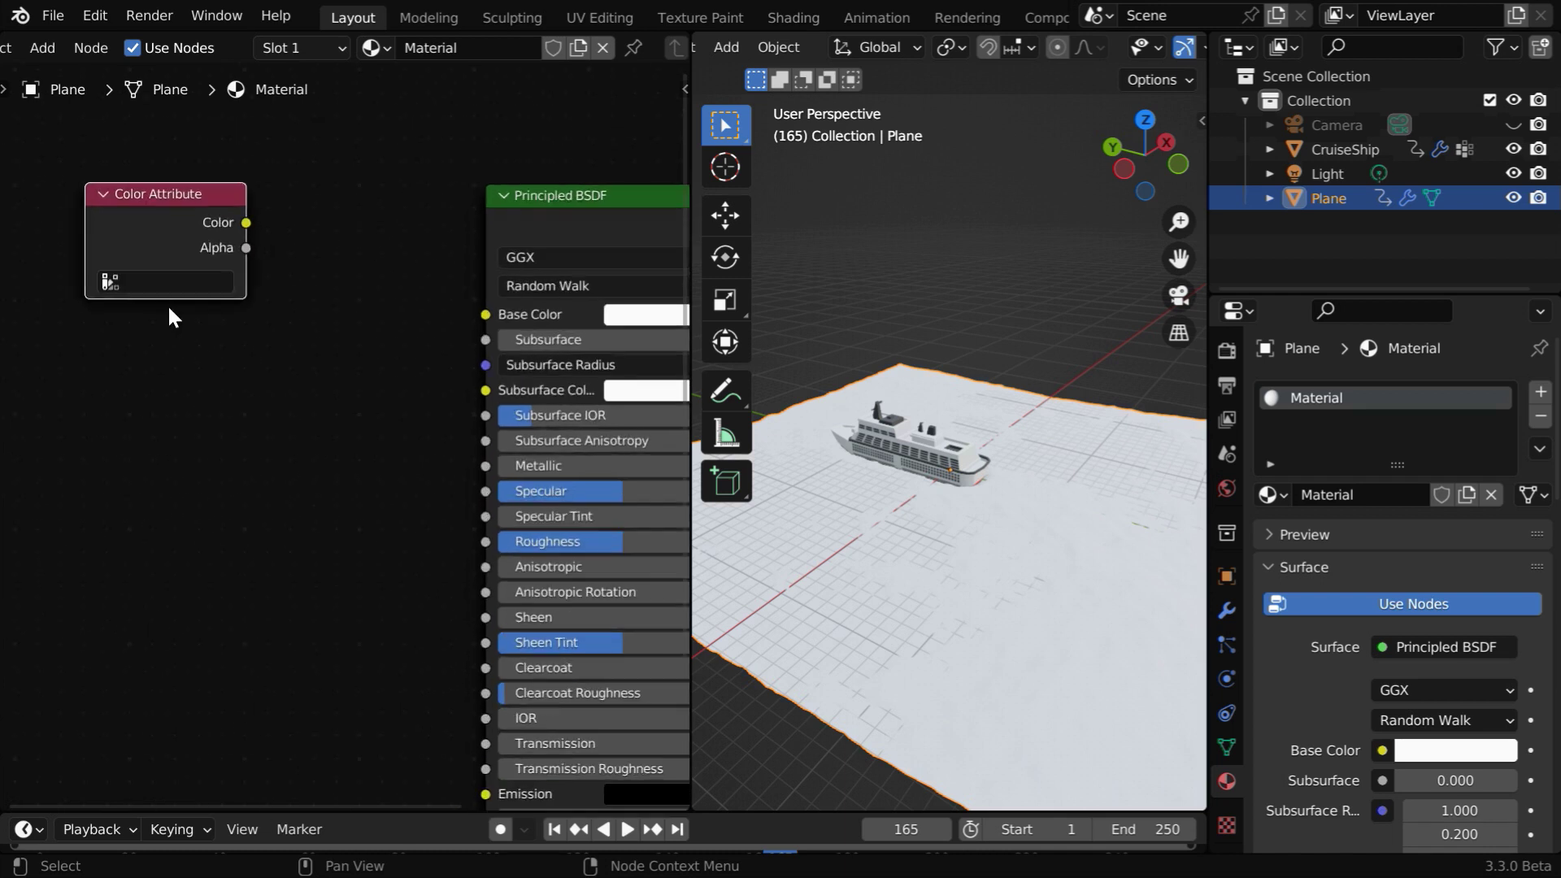
left_click(129, 285)
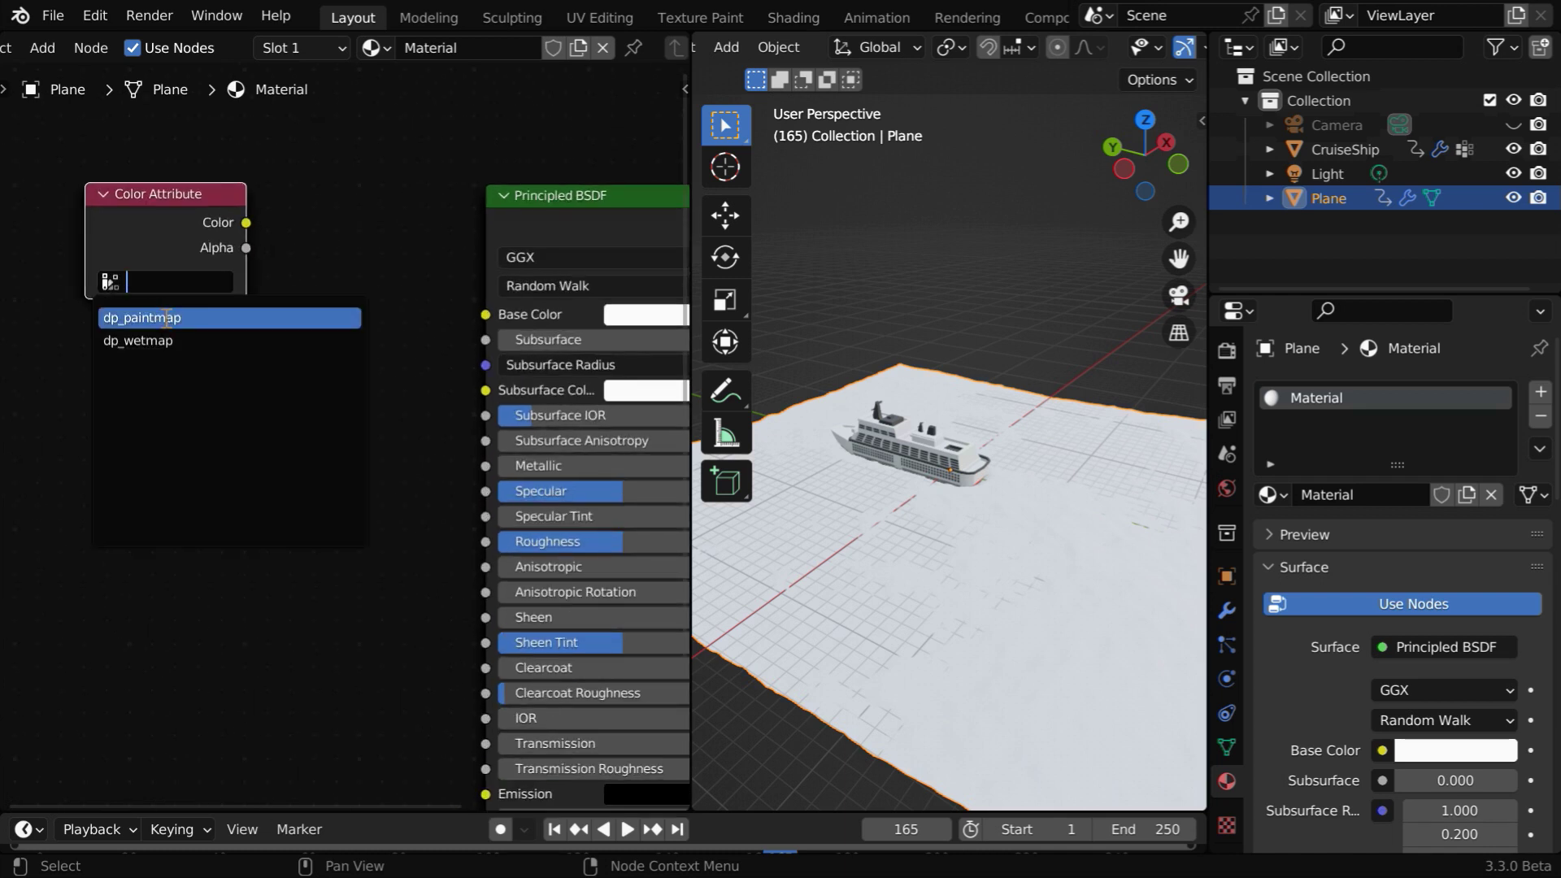
Check the plane's Color Attributes list in its mesh data properties
left_click(1230, 748)
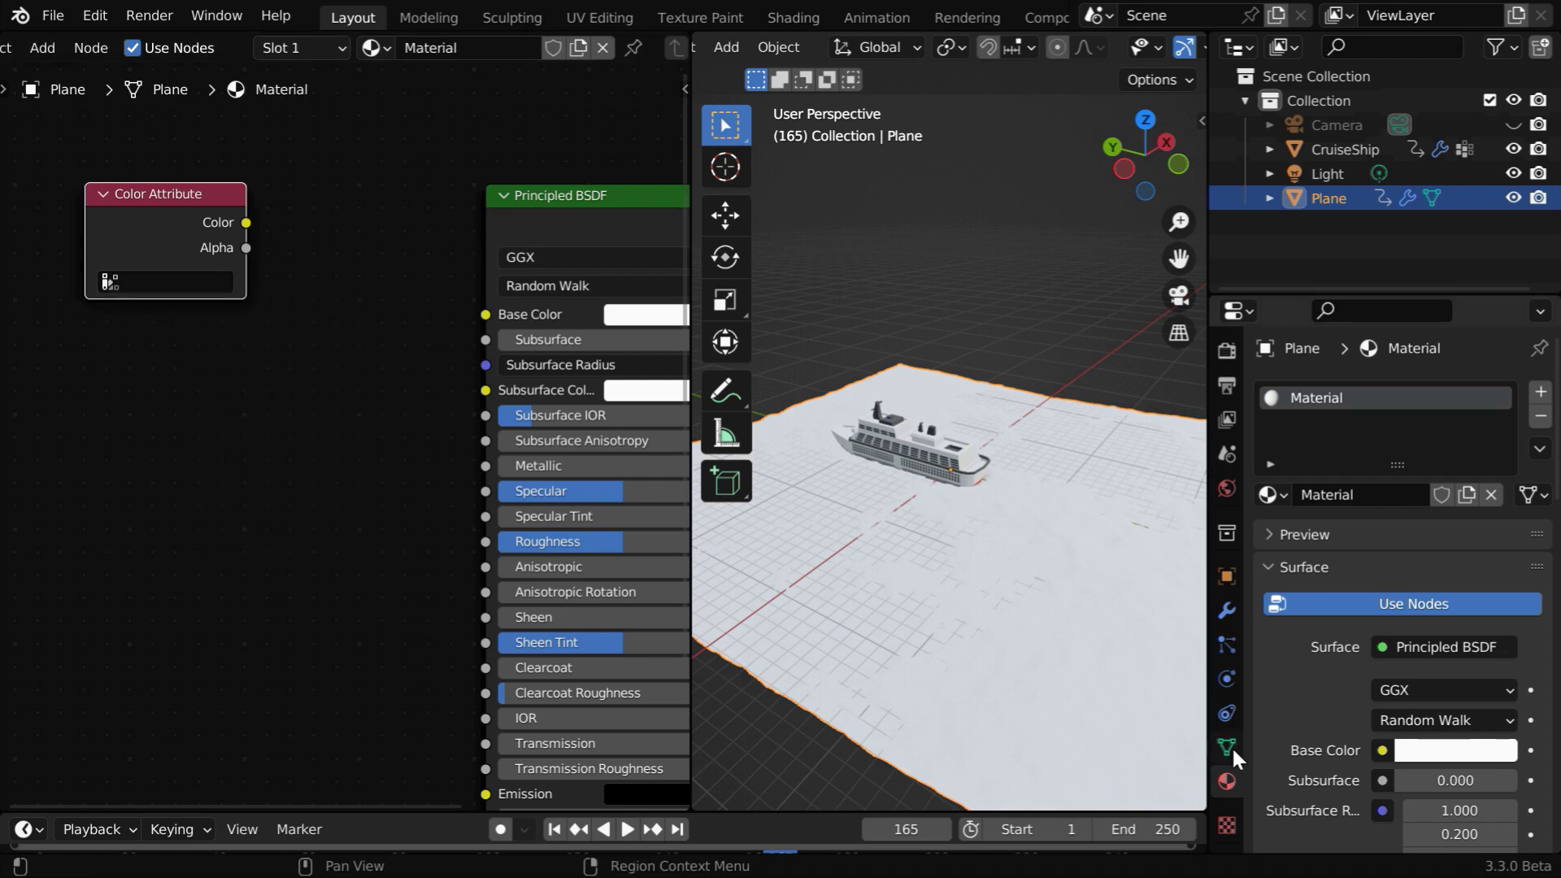
left_click(1228, 747)
scroll(1355, 740, "down", 5)
scroll(1356, 737, "down", 3)
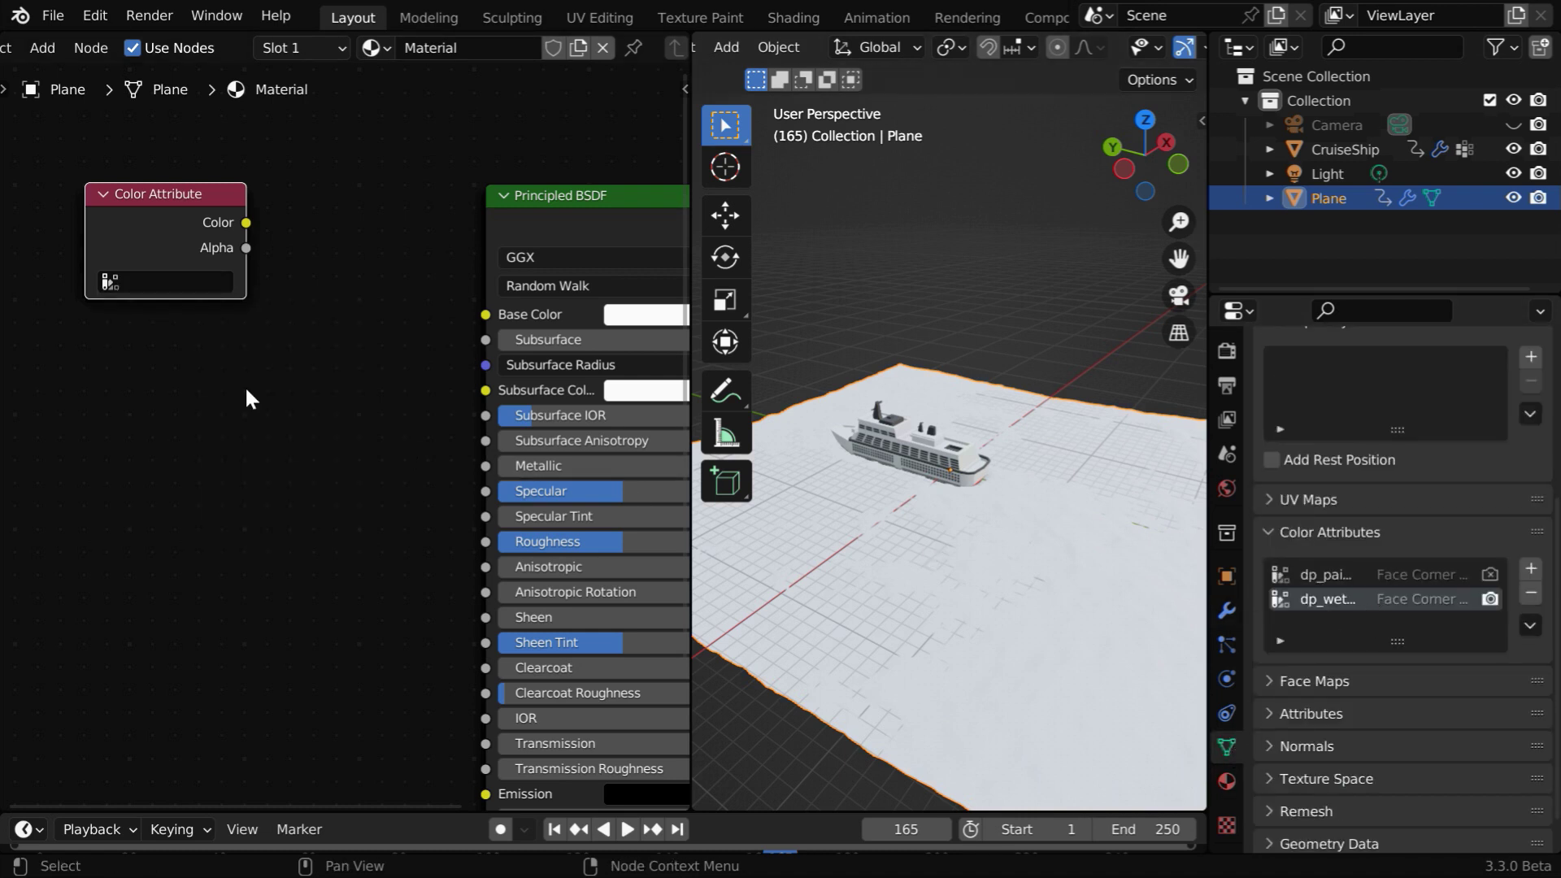
Set the node to dp_wetmap, link its Color to Base Color, and widen the 3D view
left_click(114, 285)
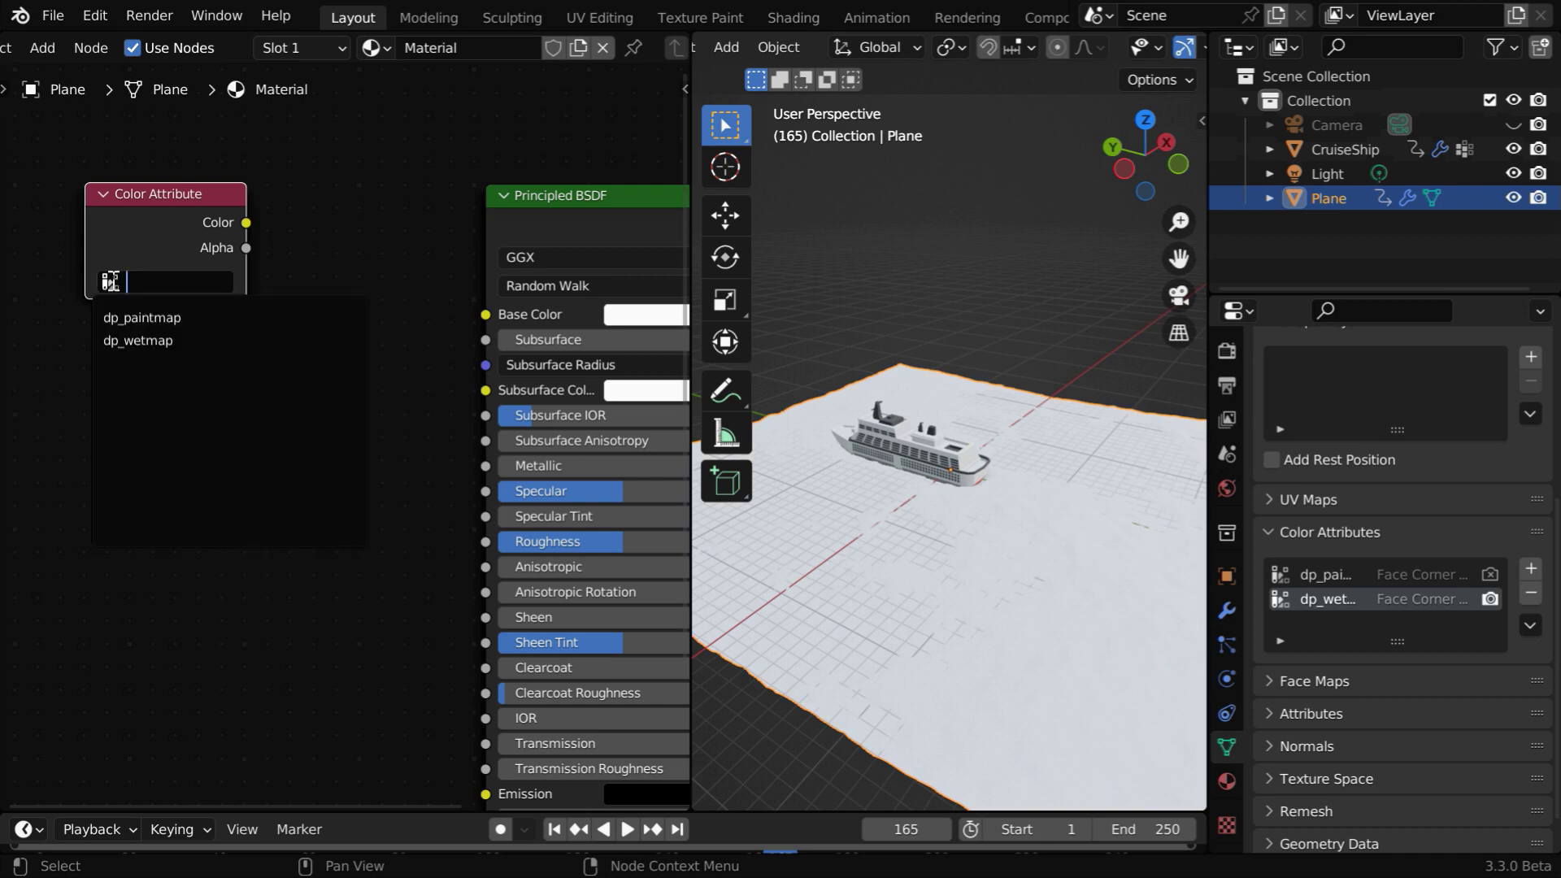
left_click(136, 340)
left_click_drag(246, 222, 486, 315)
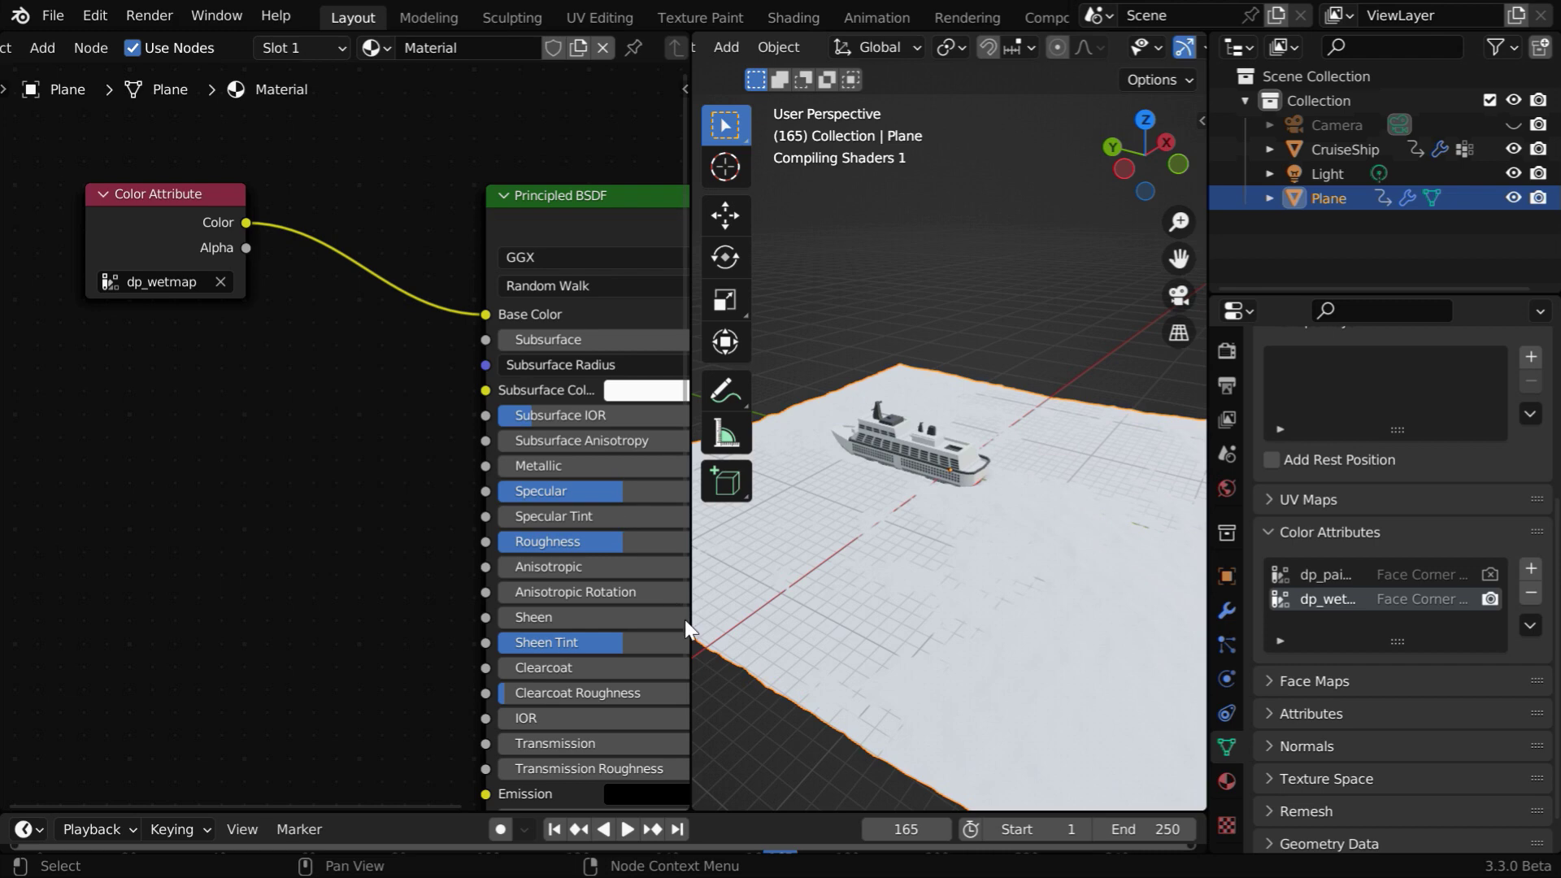
left_click_drag(685, 619, 178, 605)
middle_click_drag(660, 637, 608, 628)
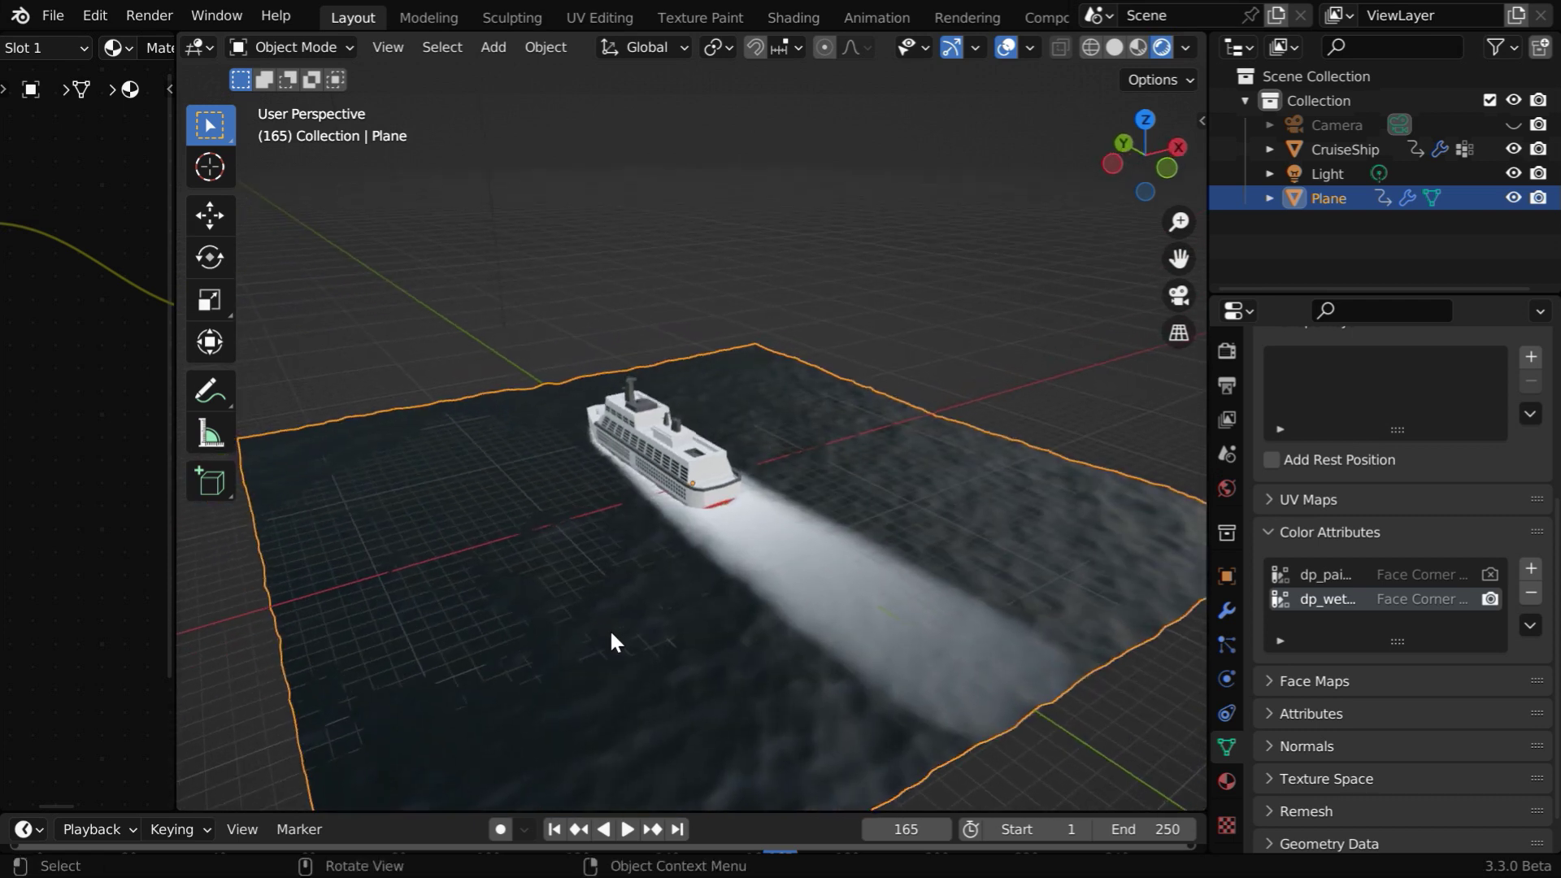
Play the animation from the start, pause at frame 152, and reopen the Shader Editor beside the view
left_click(554, 829)
left_click(625, 829)
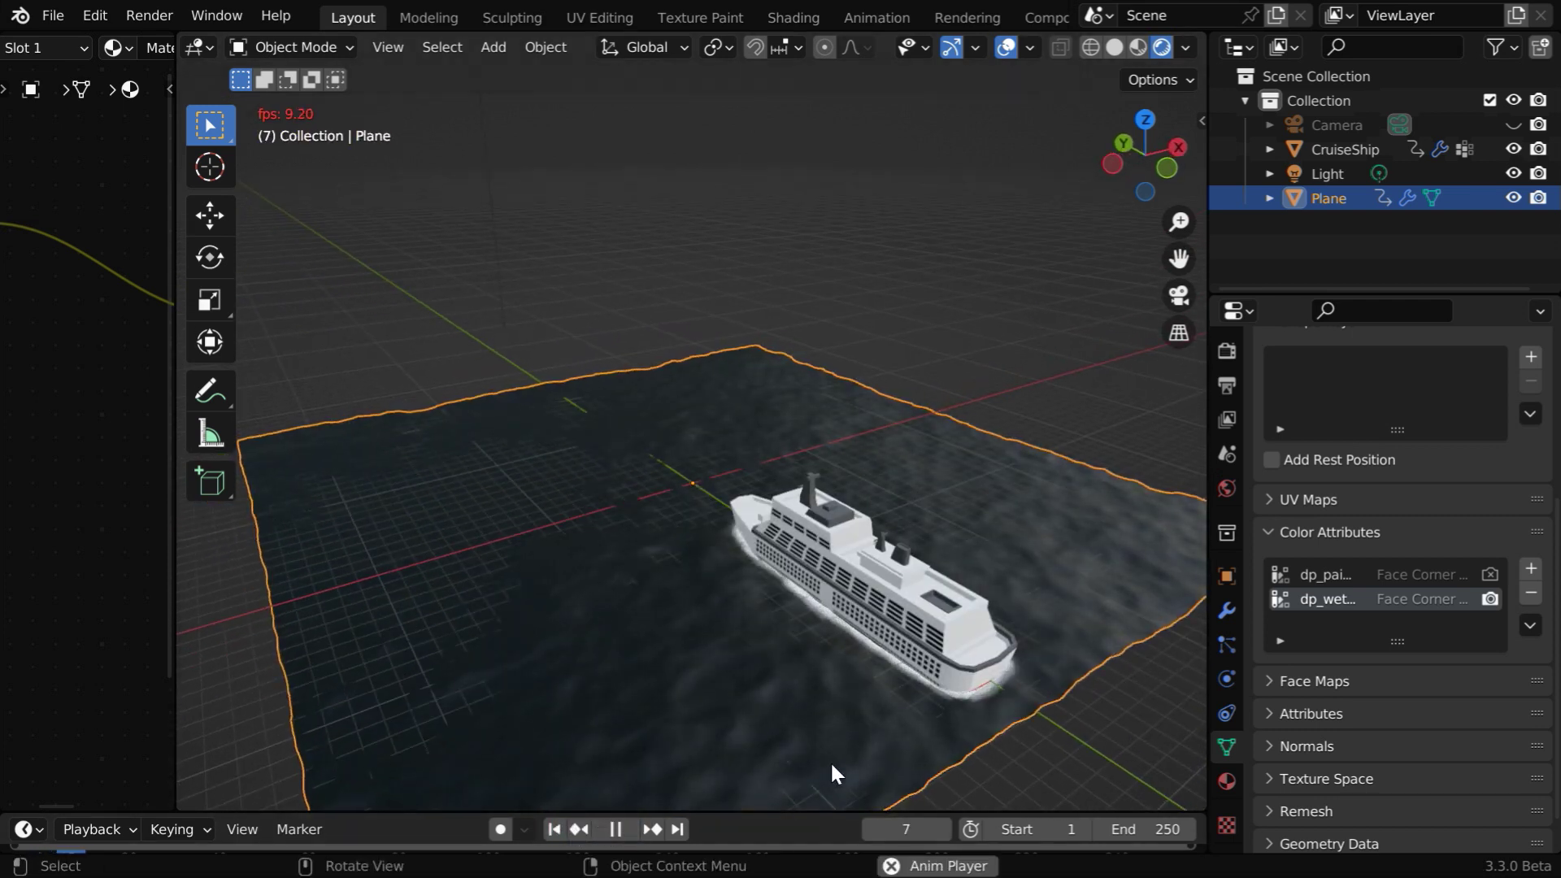
left_click(1039, 735)
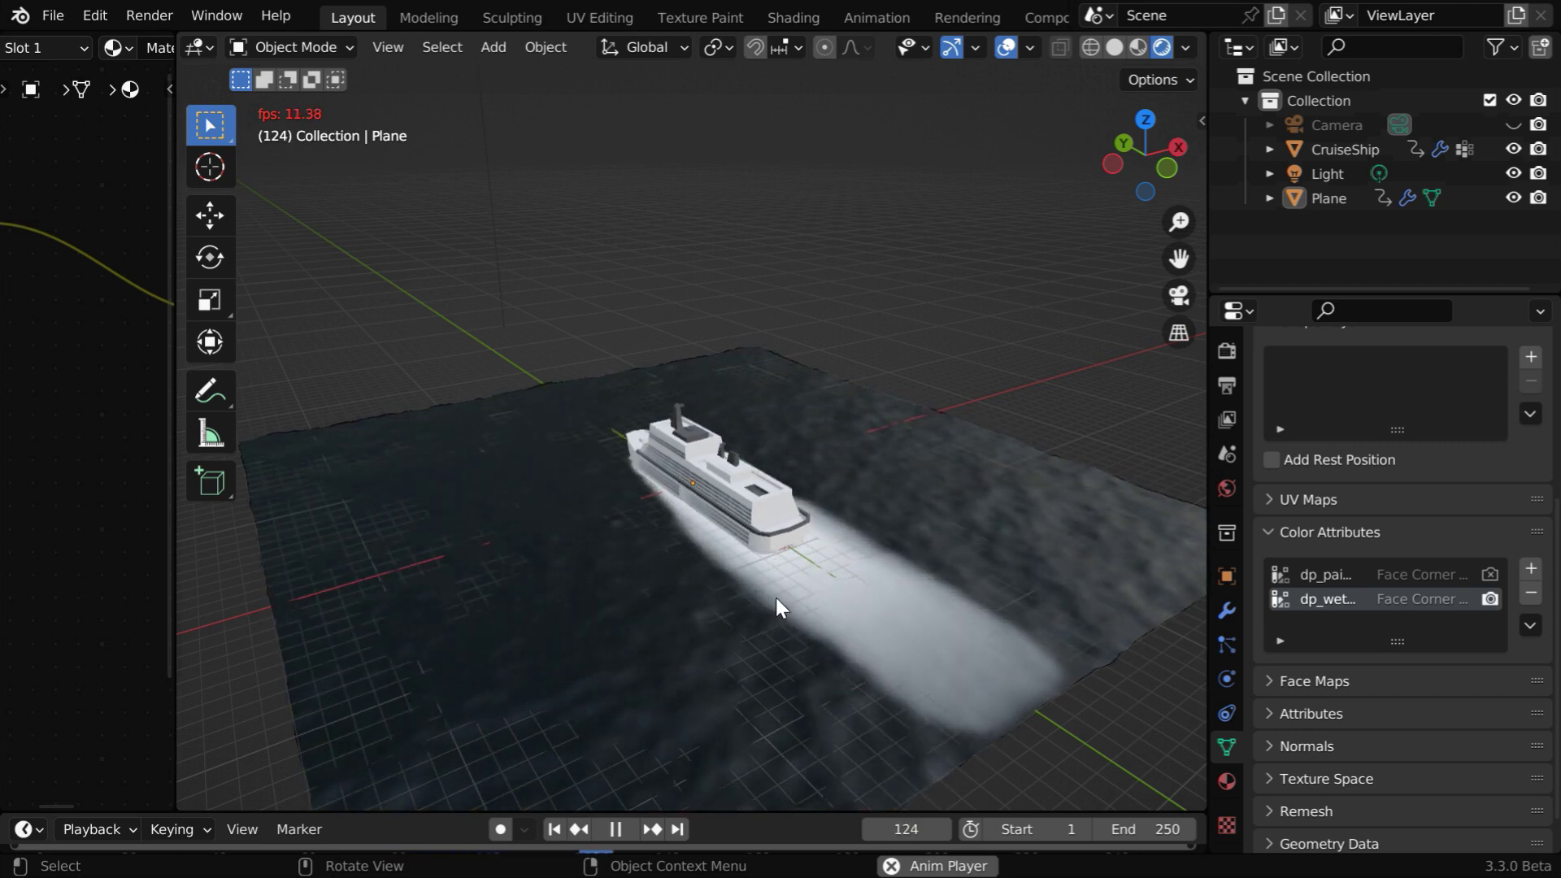
left_click(617, 829)
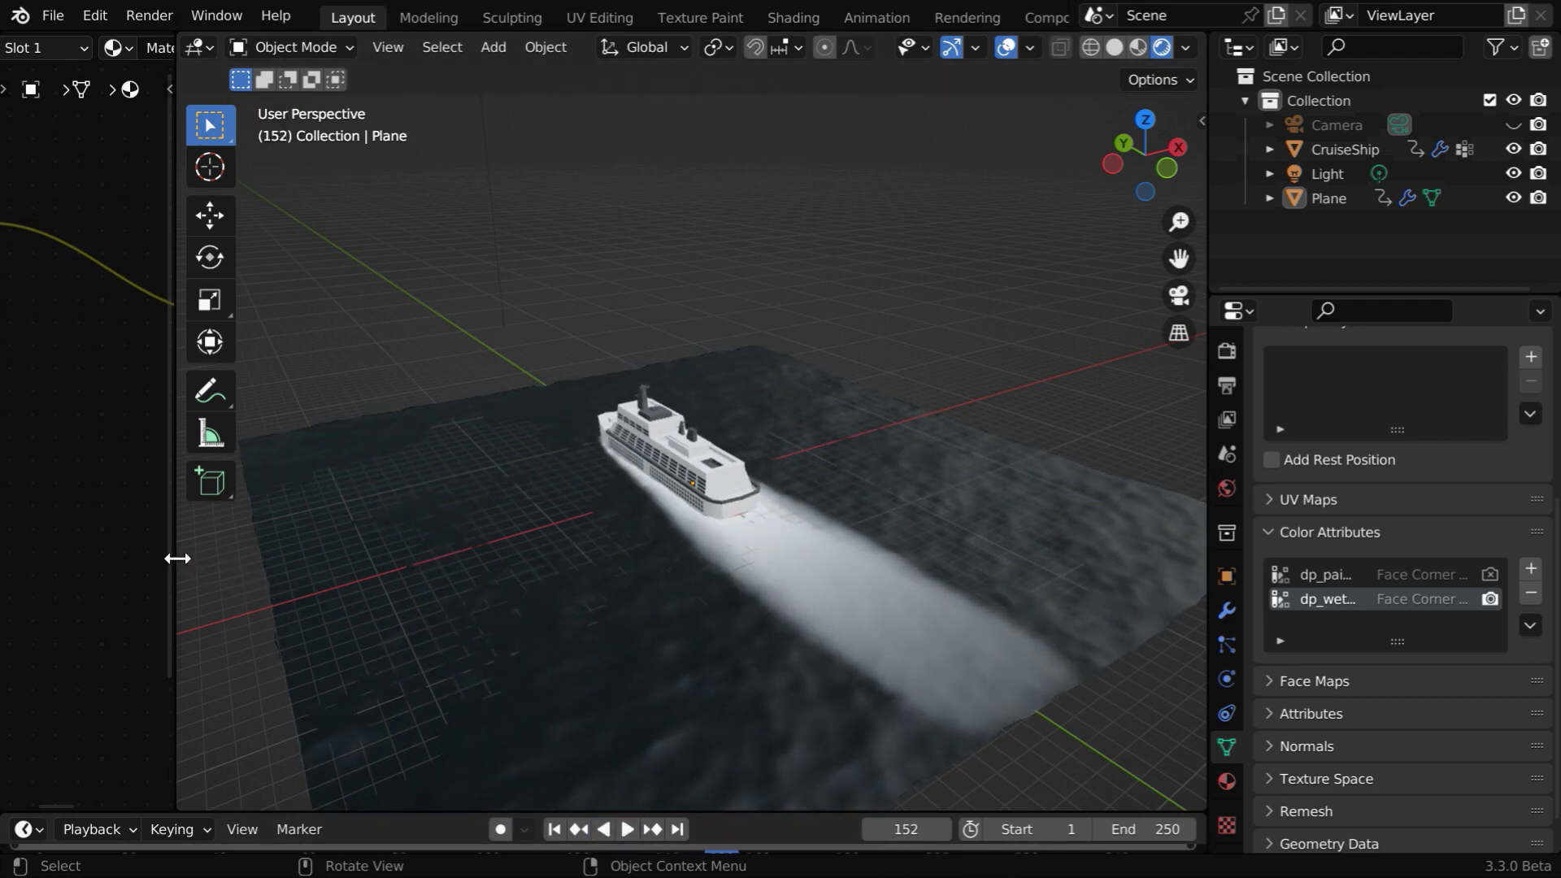
left_click_drag(178, 559, 877, 573)
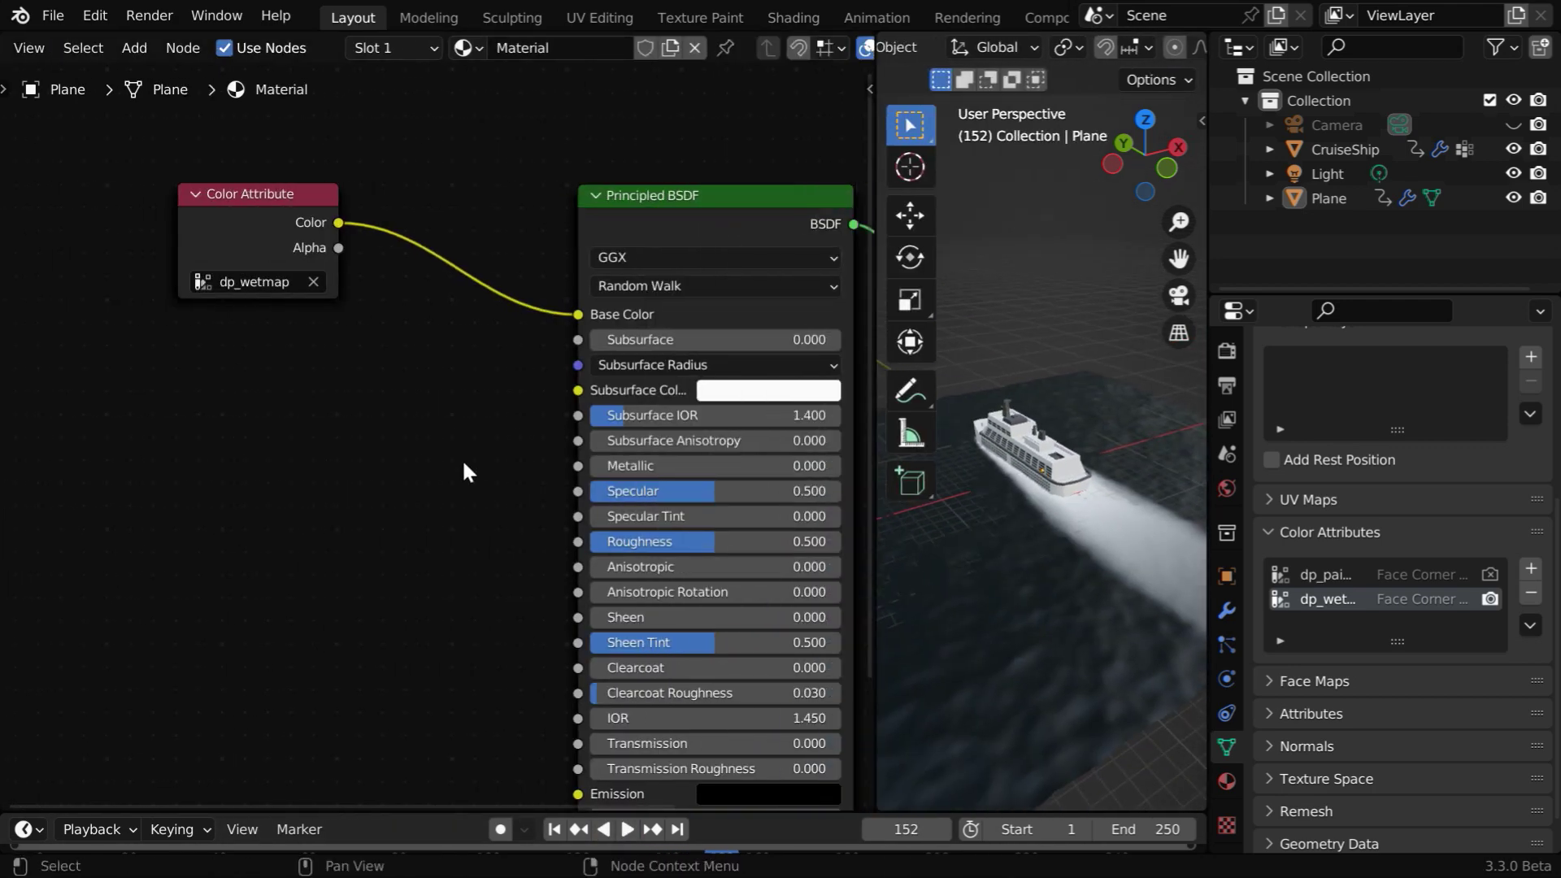
Zoom and pan the Shader Editor to frame all of the ocean material's nodes
scroll(462, 472, "down", 3)
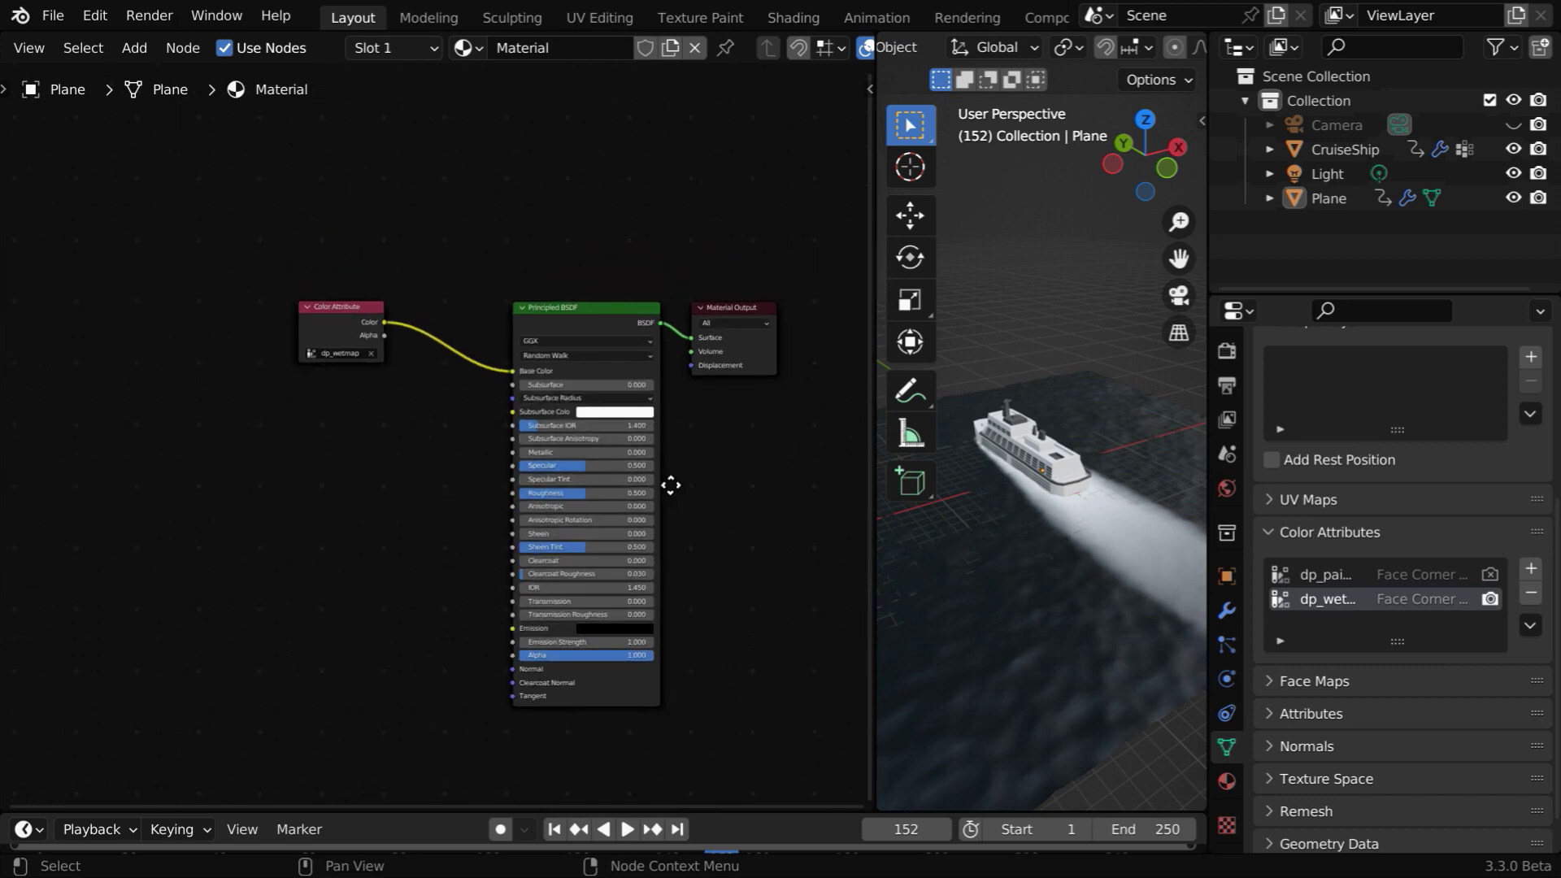
middle_click_drag(671, 485, 557, 422)
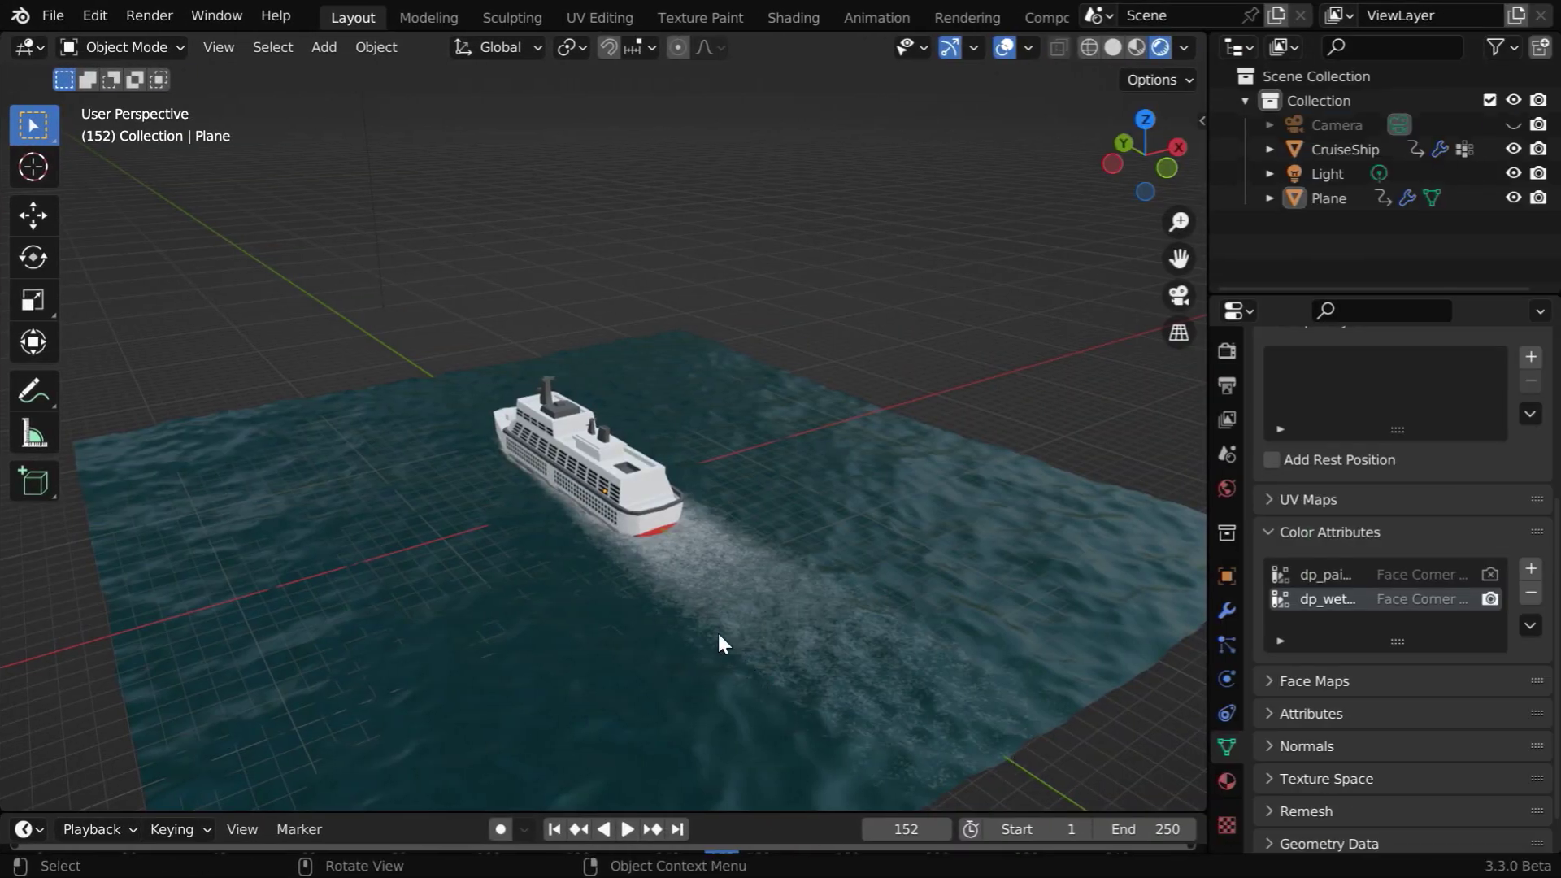
Replay the animation from frame 1 in rendered view, orbiting around the ship and its foamy wake
middle_click_drag(927, 713, 647, 740)
middle_click_drag(648, 753, 651, 738)
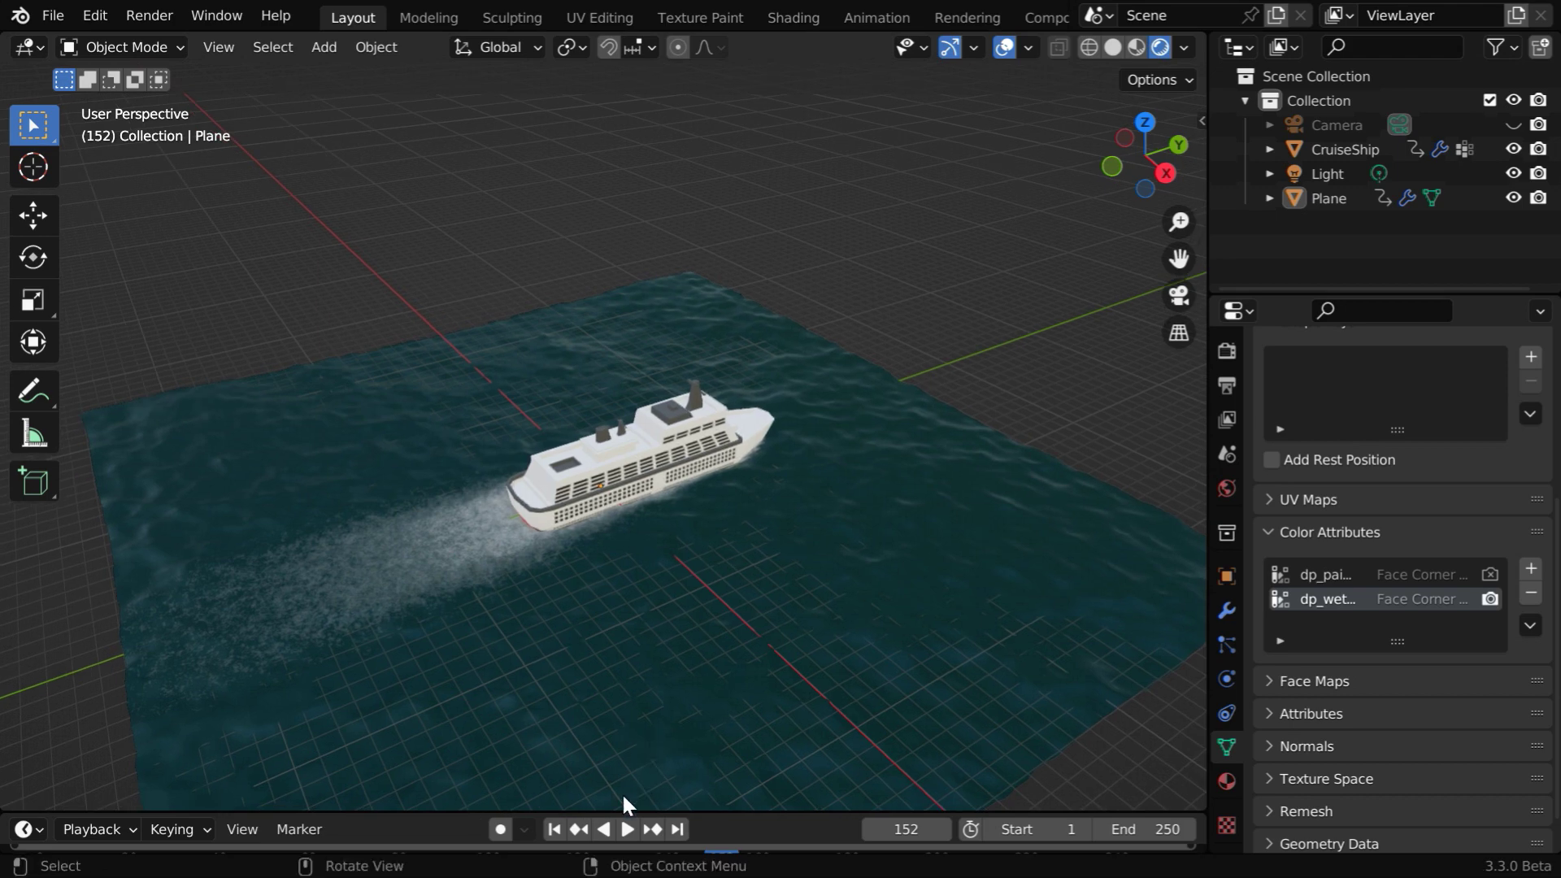
left_click(556, 830)
left_click(627, 830)
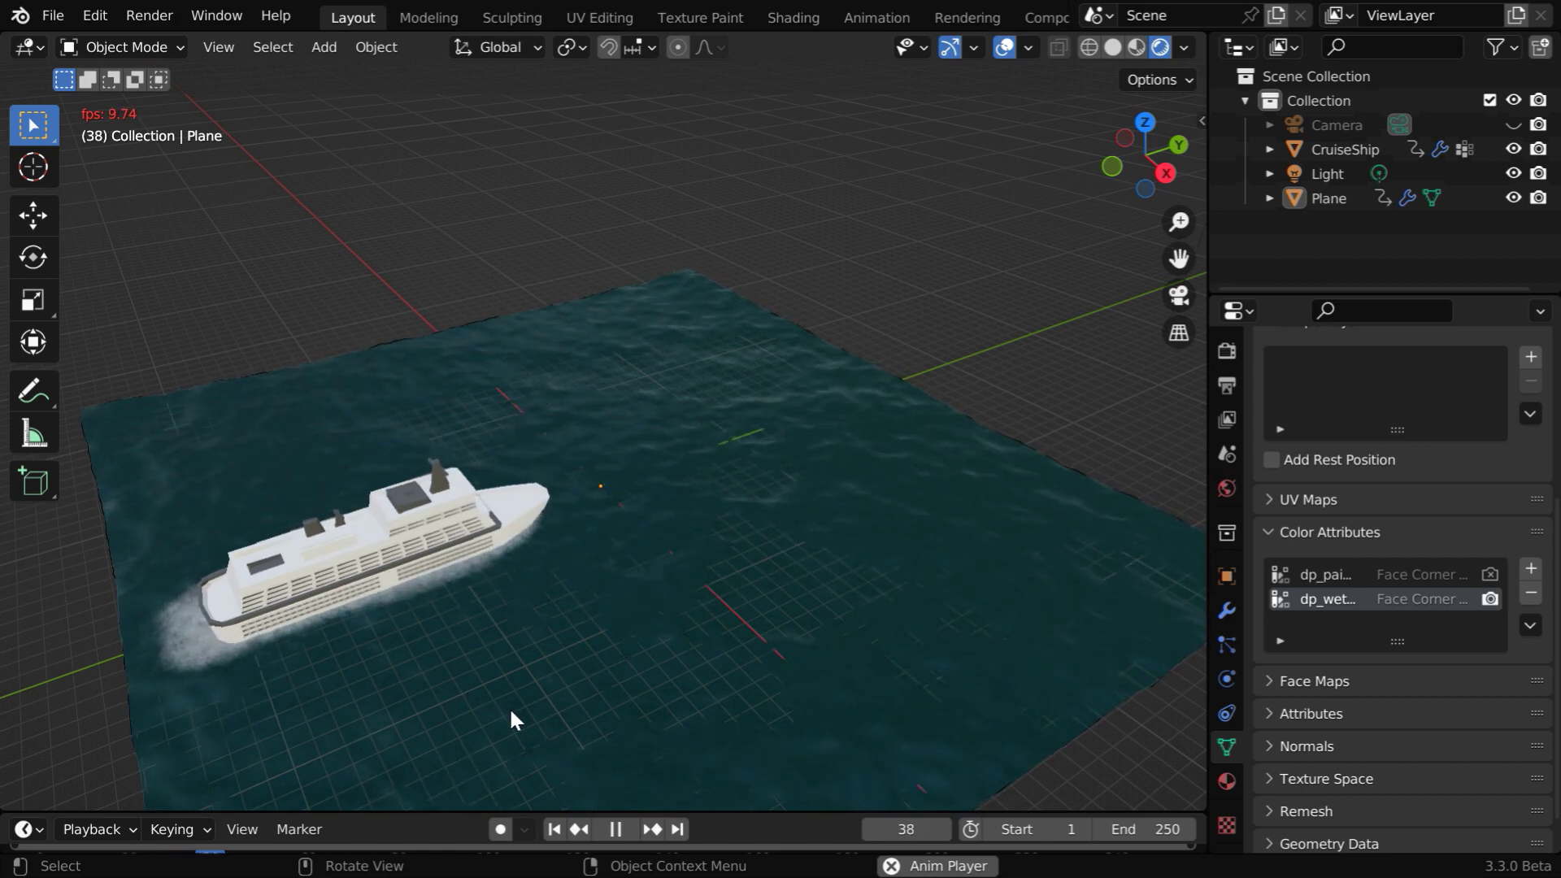
middle_click_drag(511, 708, 579, 729)
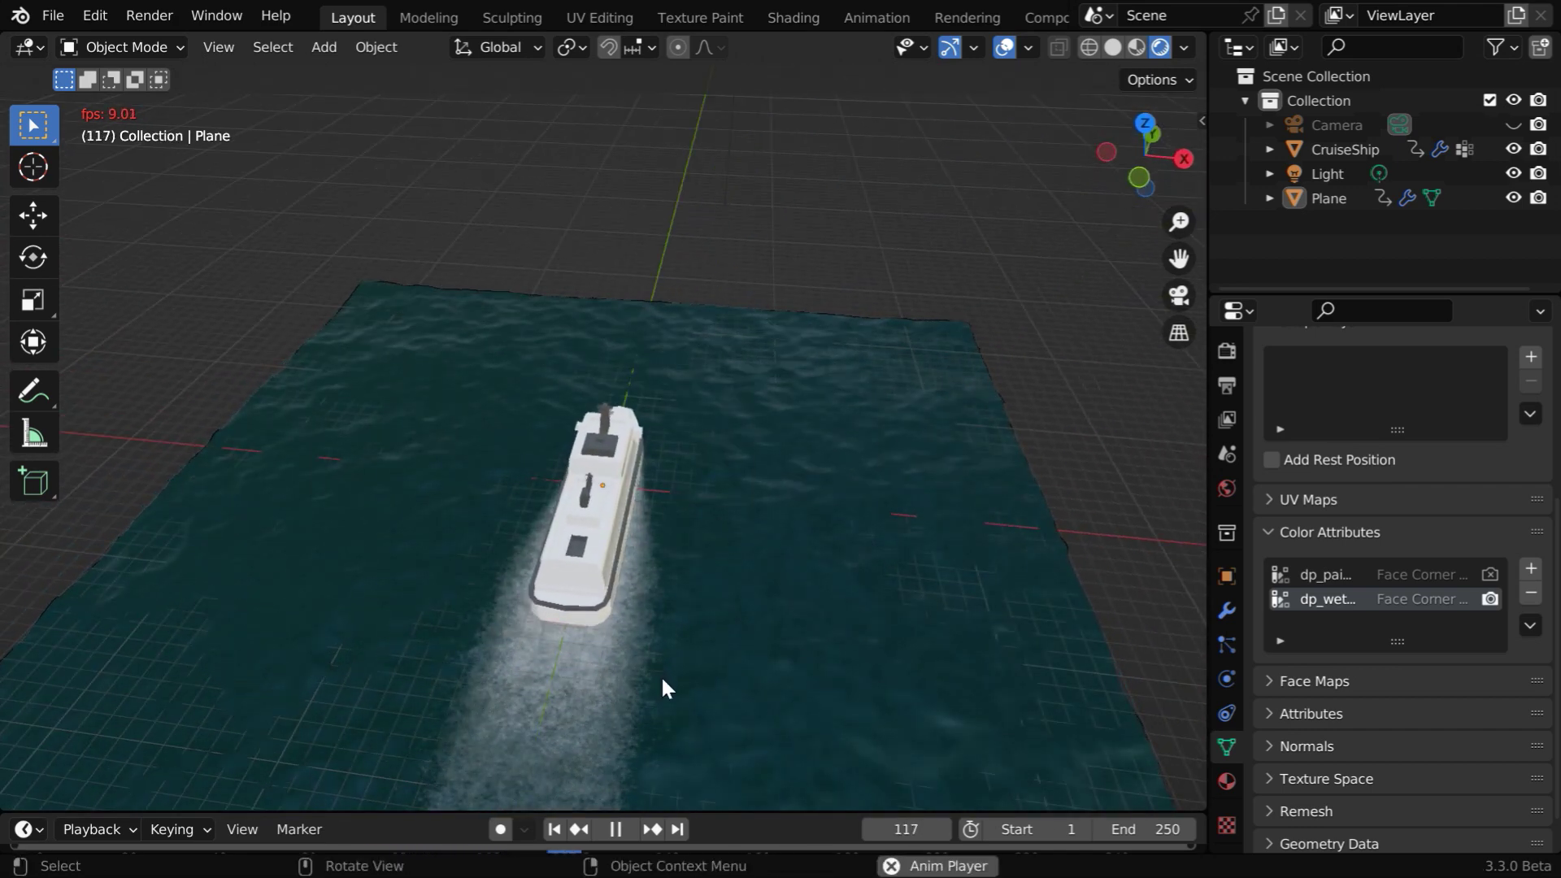
middle_click_drag(669, 687, 774, 678)
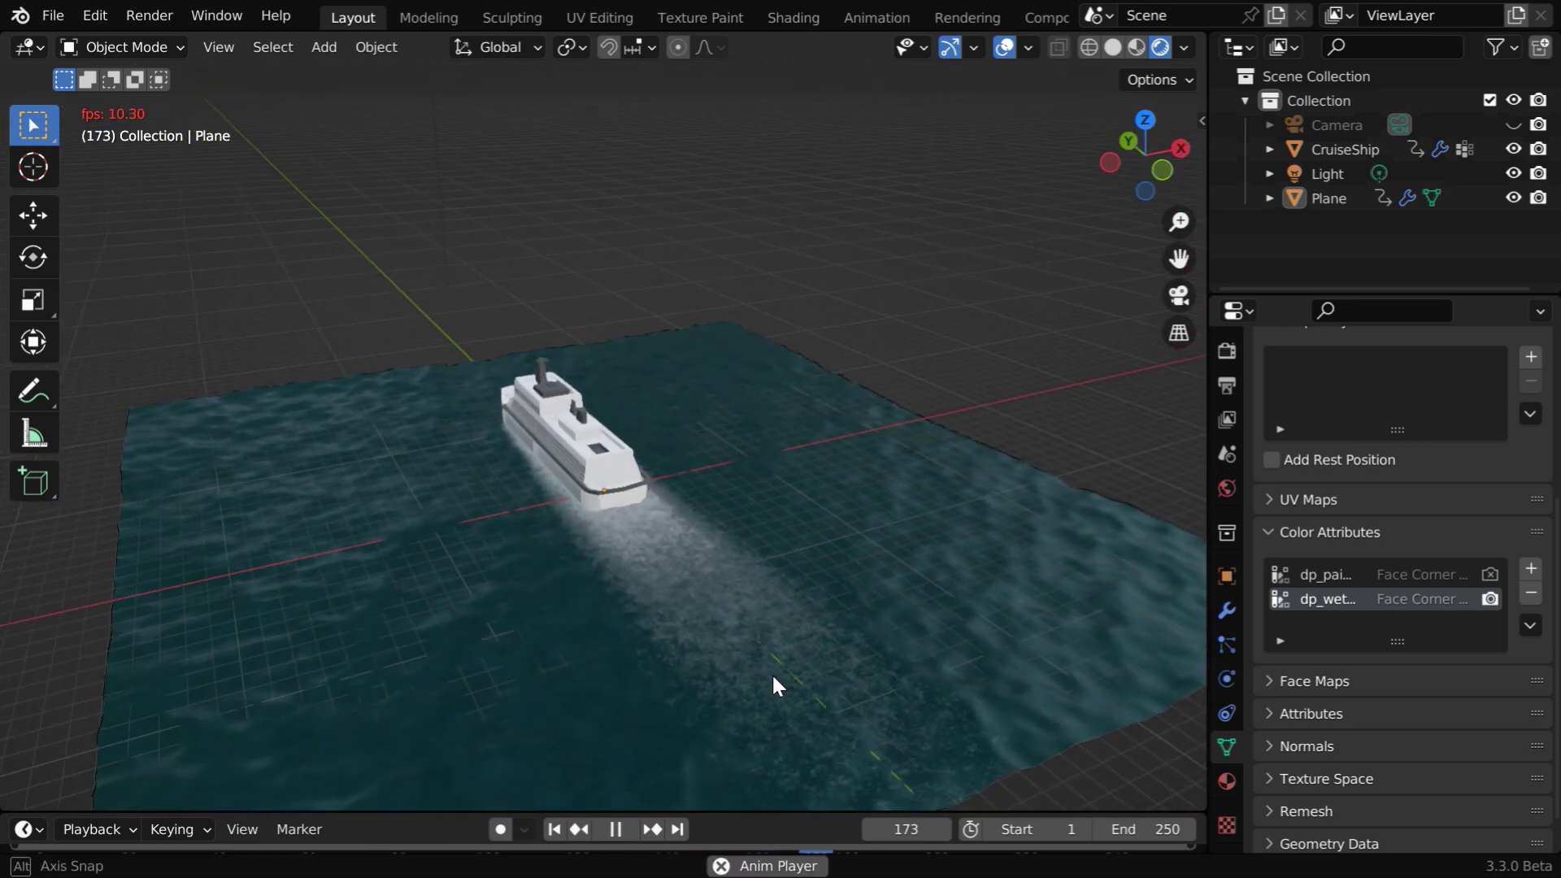